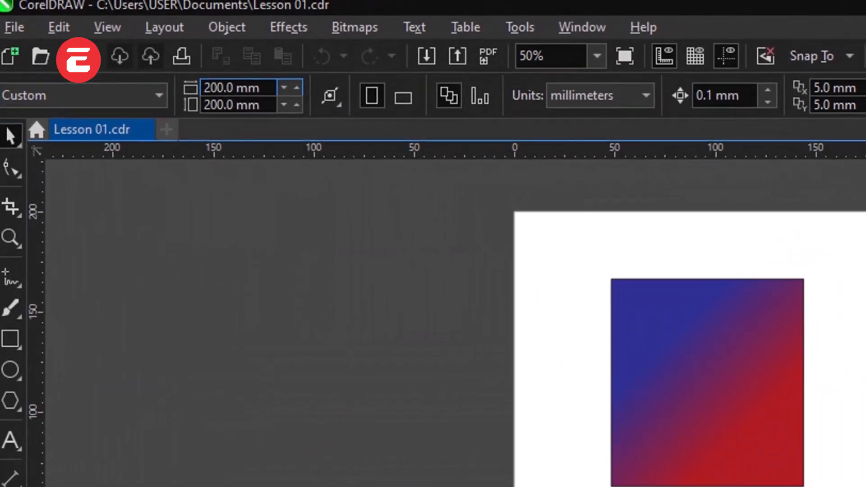
# Step: Set the page width and page height to 300 mm each
pyautogui.moveTo(233, 89); pyautogui.dragTo(202, 89)
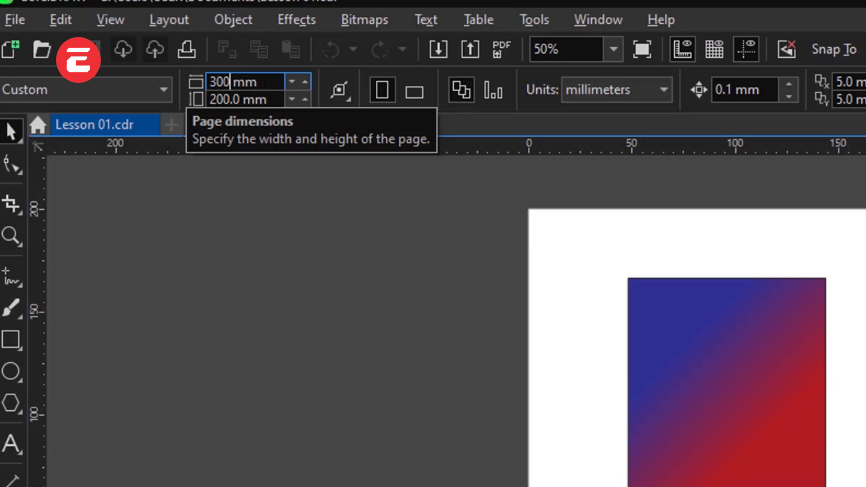
pyautogui.press('Return')
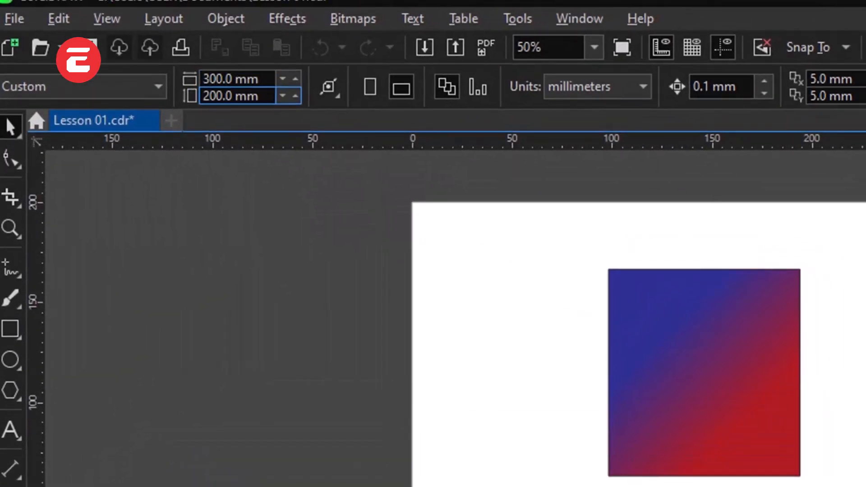
pyautogui.moveTo(236, 87); pyautogui.dragTo(196, 87)
pyautogui.write('3')
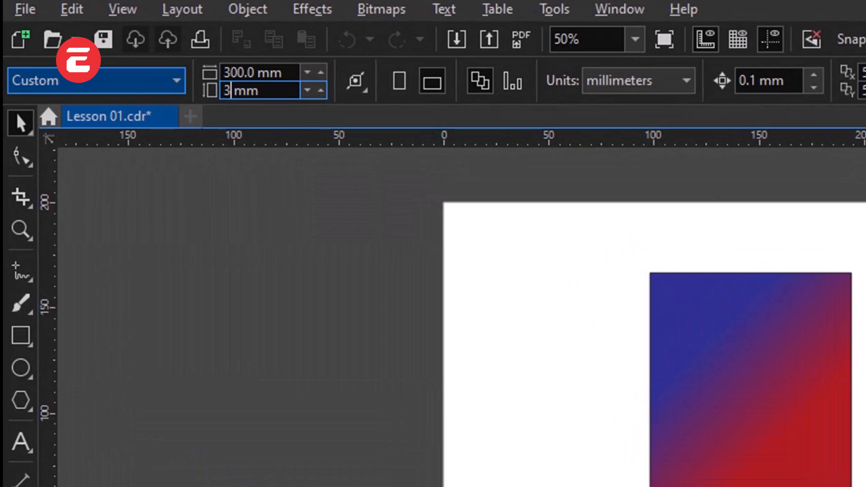
pyautogui.write('00')
pyautogui.press('Return')
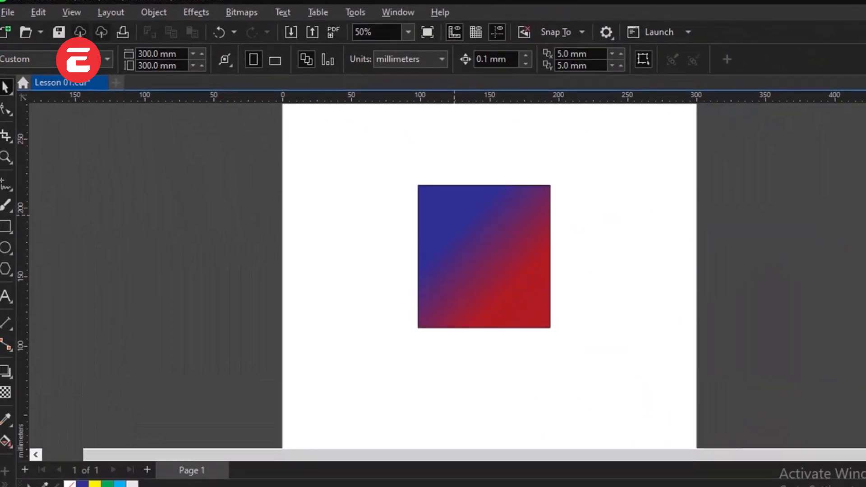
pyautogui.scroll(-2, 464, 261)
pyautogui.scroll(1, 460, 240)
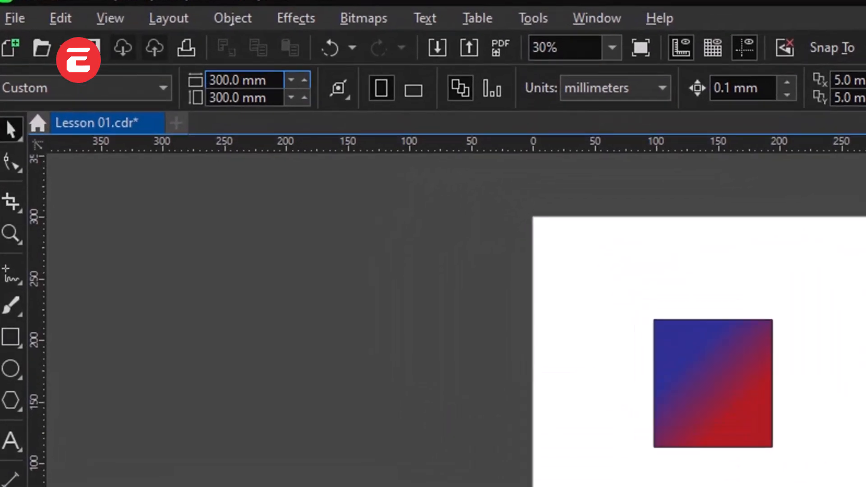
# Step: Set the page width and page height to 200 mm each
pyautogui.click(214, 86)
pyautogui.press('BackSpace')
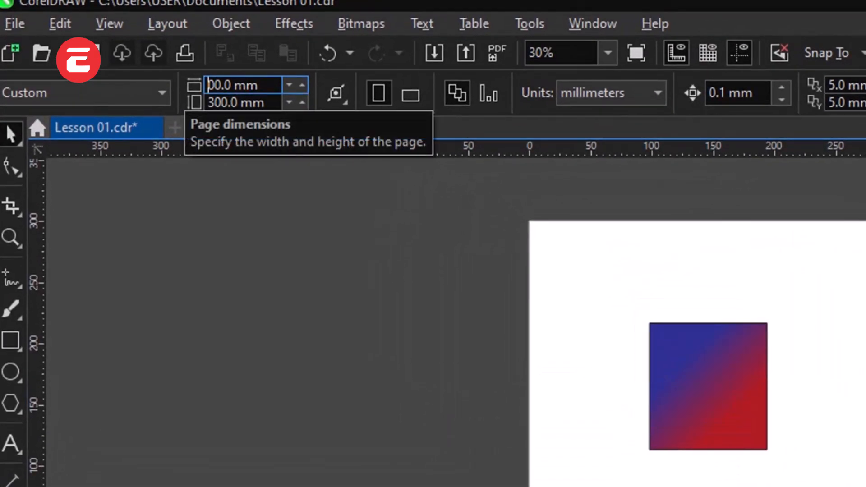
pyautogui.write('2')
pyautogui.press('Tab')
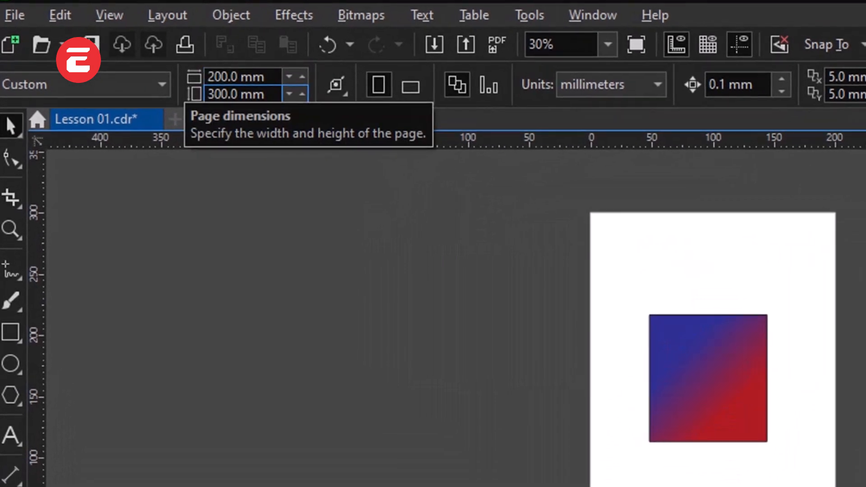
pyautogui.click(215, 94)
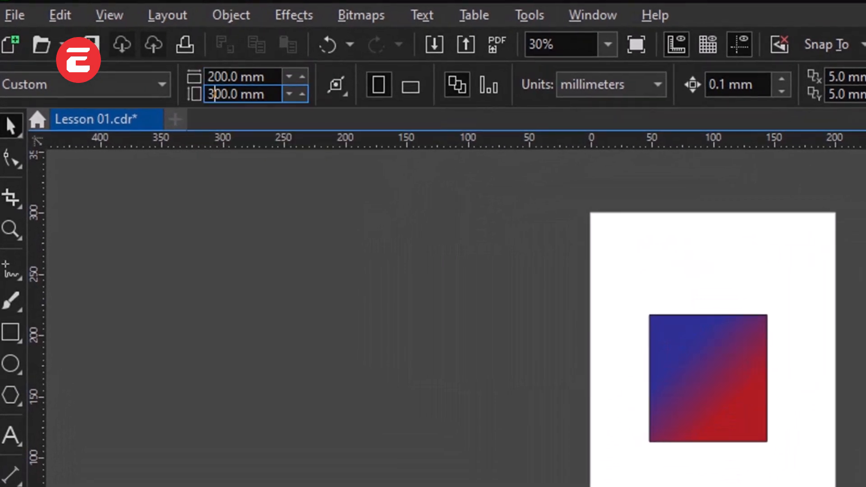
pyautogui.press('BackSpace')
pyautogui.write('2')
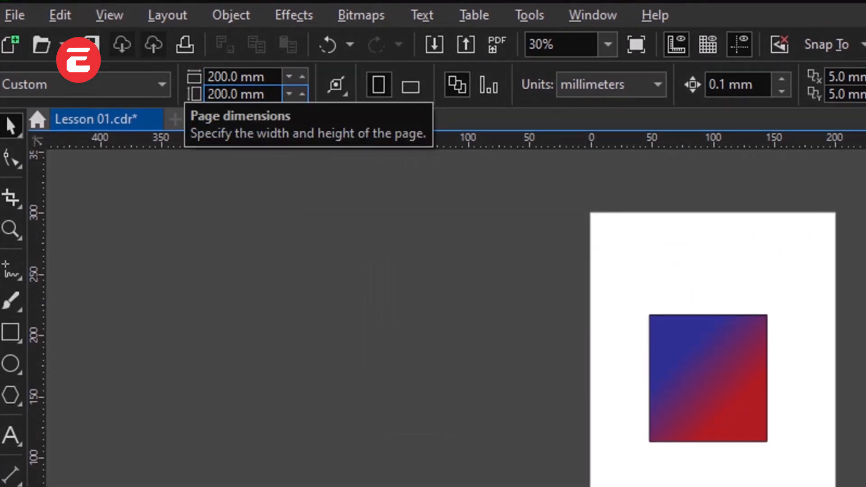
pyautogui.press('Return')
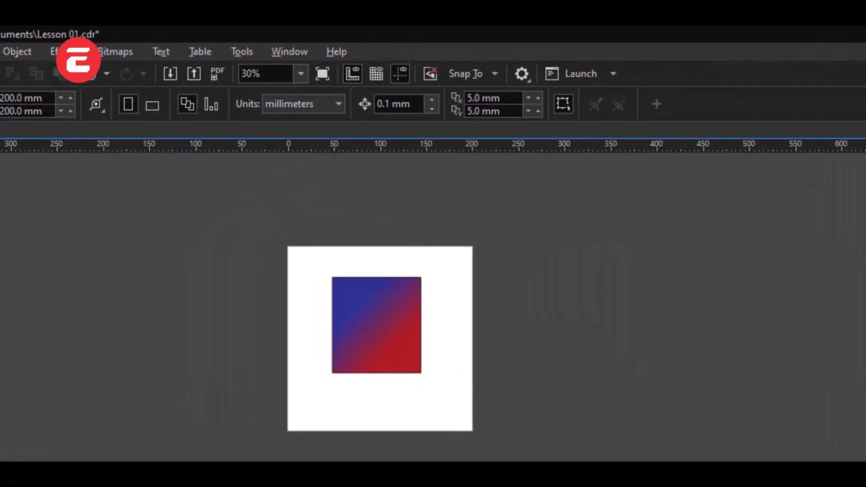
# Step: Place a horizontal guideline at about 178 mm, just above the rectangle, and a vertical guideline at about 46 mm, beside its left edge
pyautogui.moveTo(546, 147); pyautogui.dragTo(545, 261)
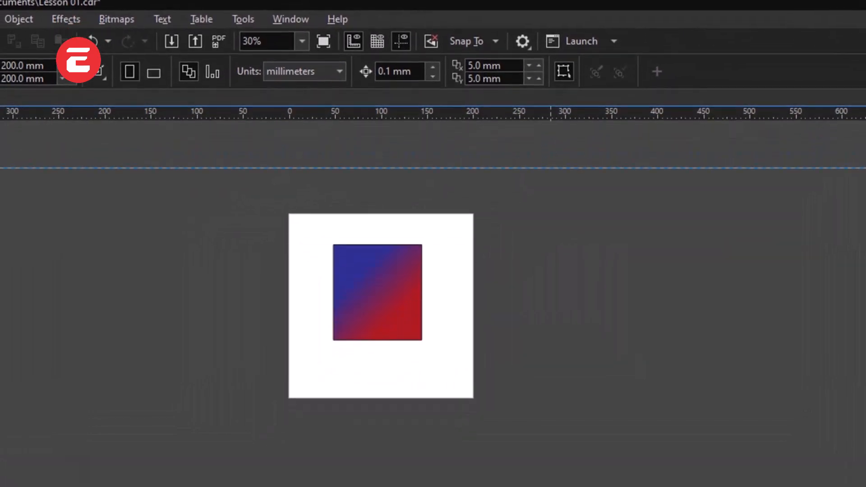
pyautogui.moveTo(545, 203); pyautogui.dragTo(546, 209)
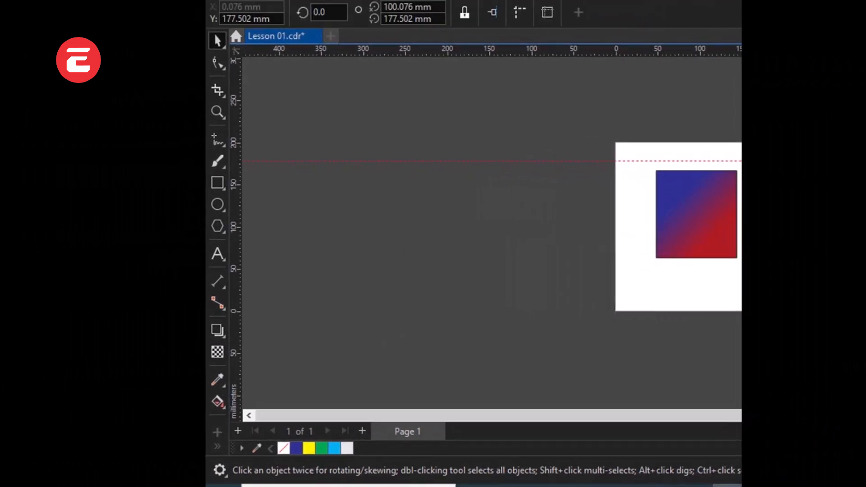
pyautogui.moveTo(235, 273); pyautogui.dragTo(542, 311)
pyautogui.moveTo(368, 278); pyautogui.dragTo(494, 278)
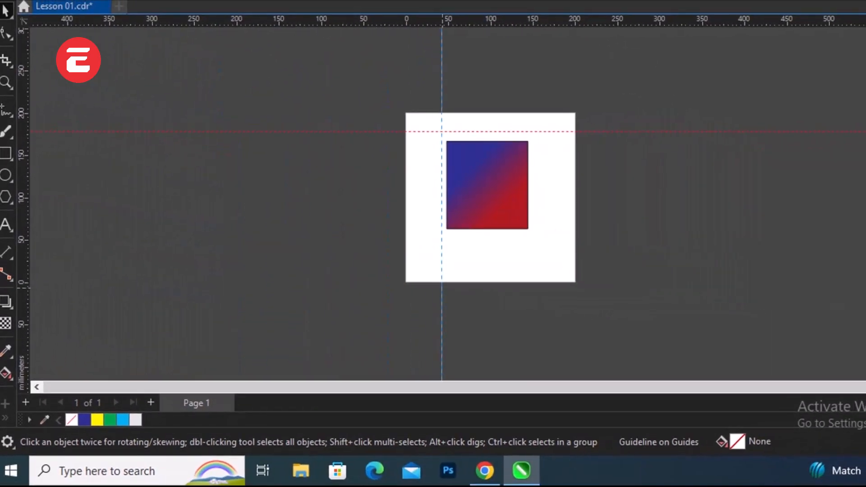
pyautogui.moveTo(443, 287); pyautogui.dragTo(443, 288)
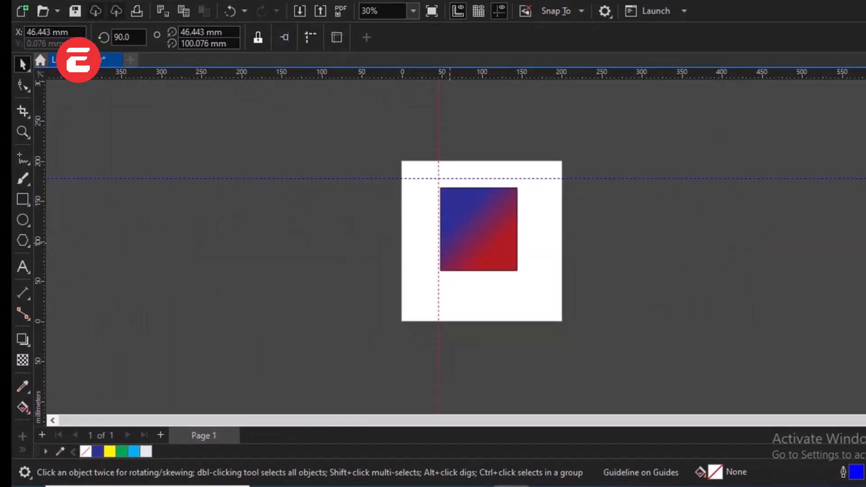
# Step: Move the gradient rectangle and nudge it so its top and left edges line up with the two guidelines
pyautogui.scroll(3, 450, 242)
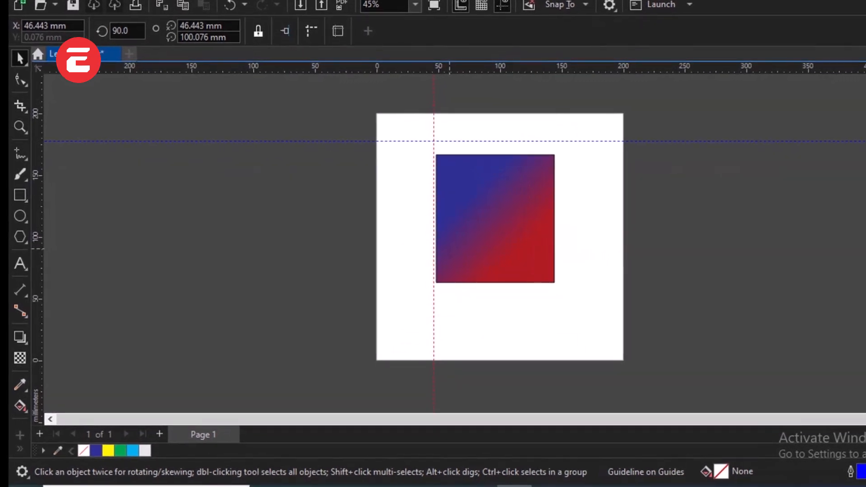
pyautogui.scroll(1, 446, 256)
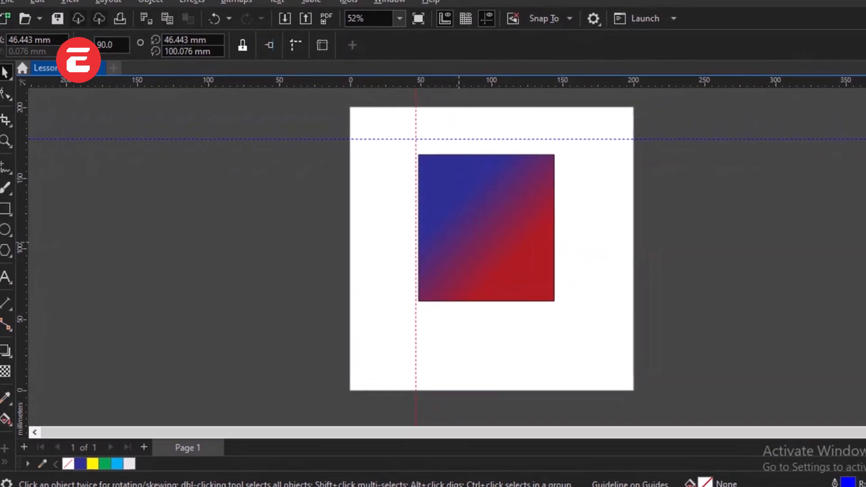
pyautogui.click(469, 240)
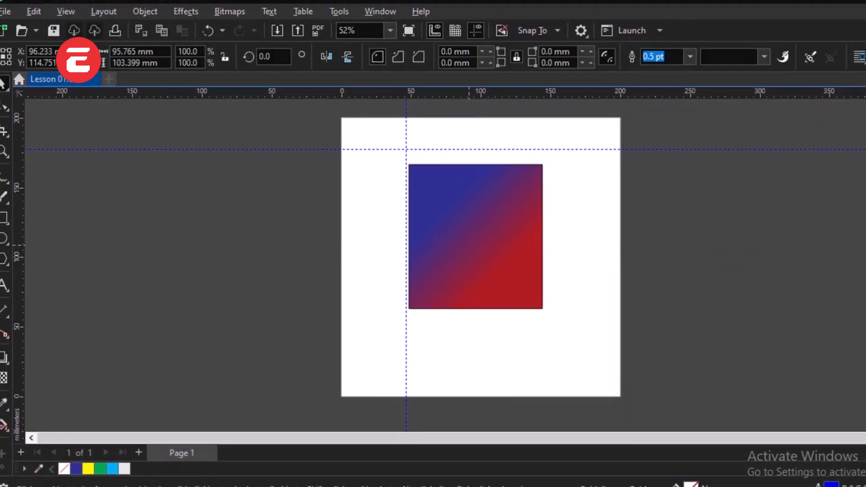
pyautogui.moveTo(475, 237); pyautogui.dragTo(472, 221)
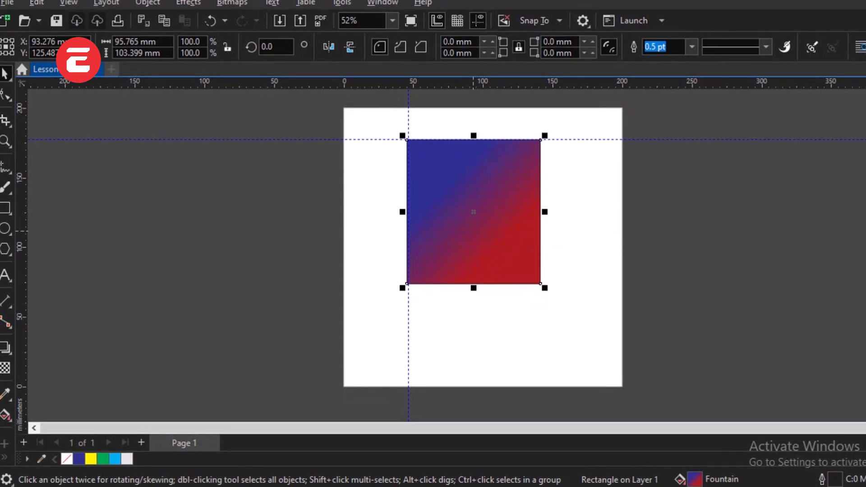
pyautogui.press('Right')
pyautogui.press('Right')
pyautogui.press('Right')
pyautogui.press('Right')
pyautogui.press('Right')
pyautogui.press('Right')
pyautogui.press('Right')
pyautogui.press('Right')
pyautogui.press('Right')
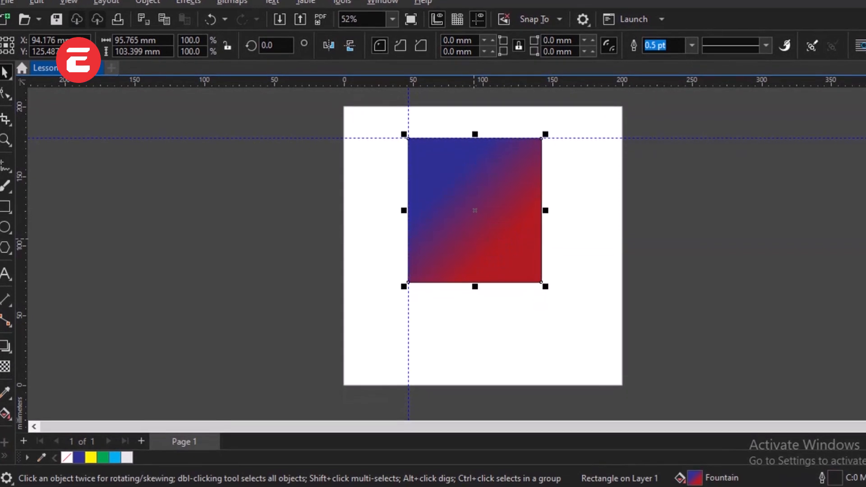
pyautogui.press('Up')
pyautogui.press('Up')
pyautogui.press('Up')
pyautogui.press('Up')
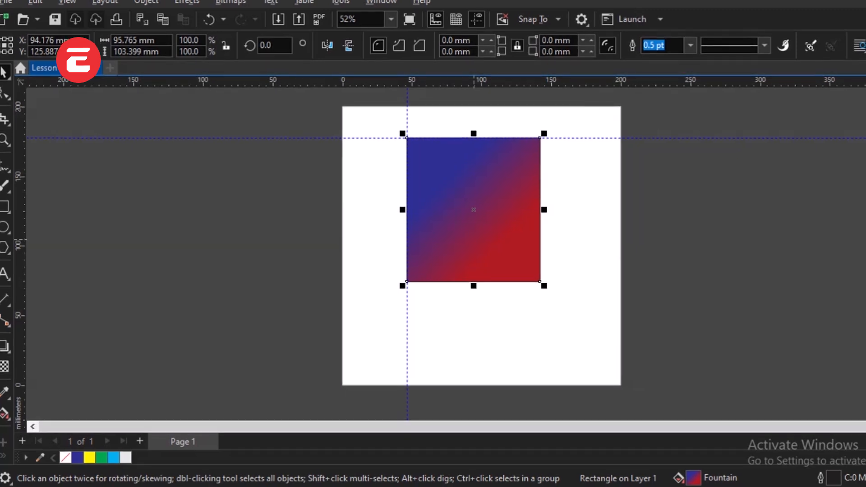
pyautogui.press('Escape')
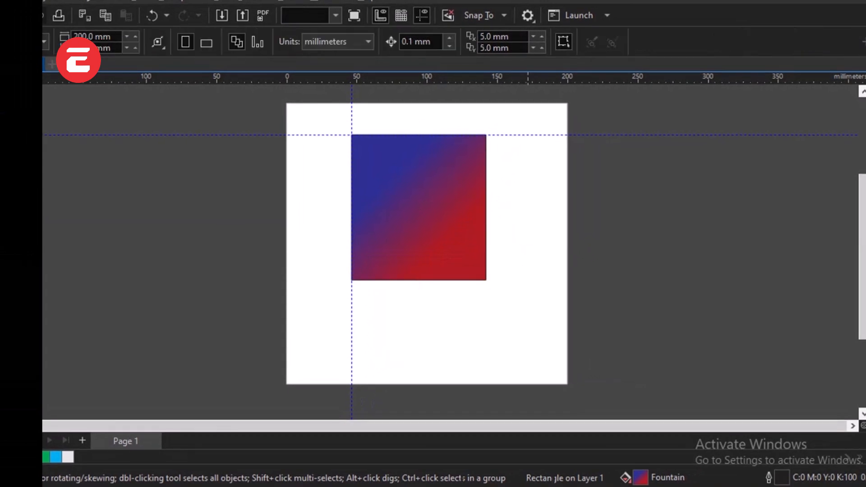
# Step: Narrow the rectangle to about 17.6 mm wide and place a duplicate to its right, centred at about X 93 mm
pyautogui.click(485, 241)
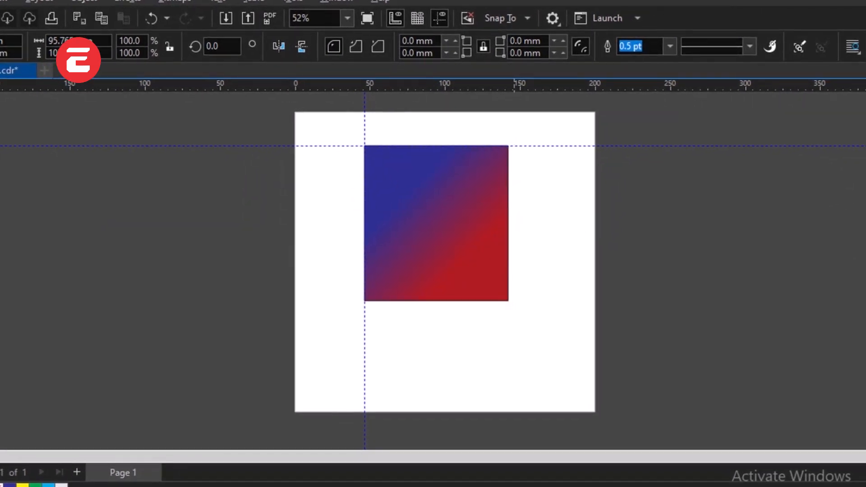
pyautogui.moveTo(511, 223); pyautogui.dragTo(389, 230)
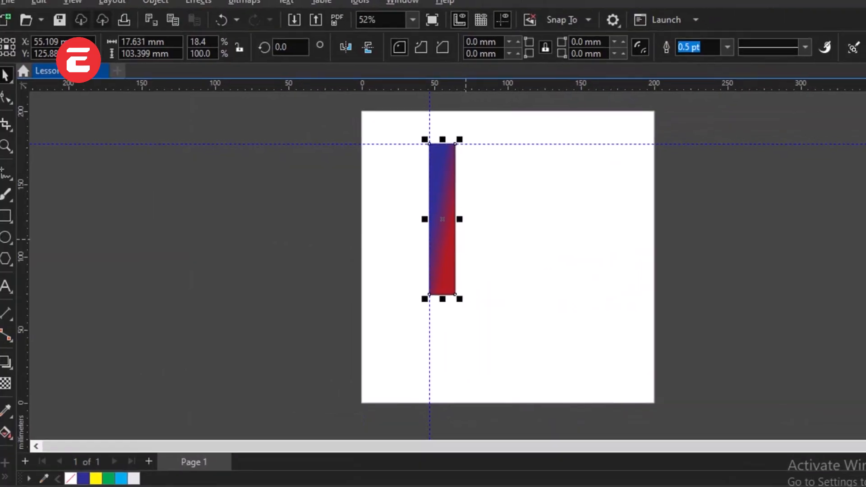
pyautogui.moveTo(453, 221); pyautogui.dragTo(495, 226)
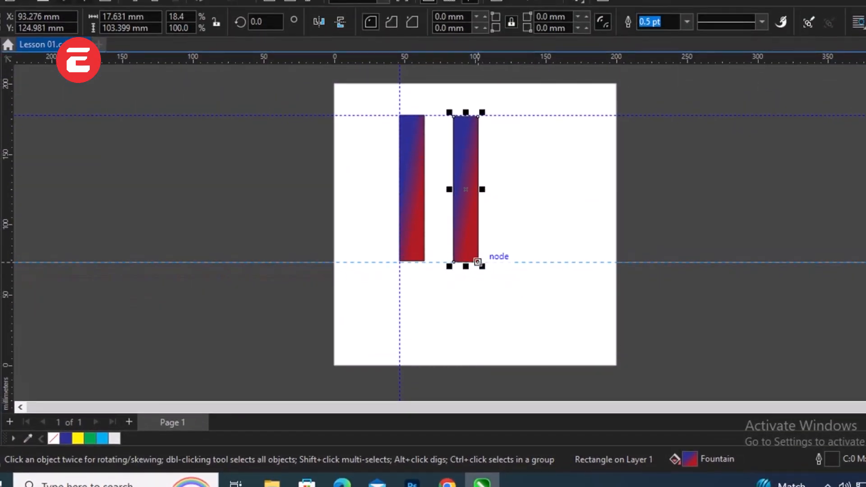
# Step: Place a horizontal guideline at about 73 mm along the duplicate's bottom edge and a vertical guideline at about 101 mm near its right edge
pyautogui.click(477, 261)
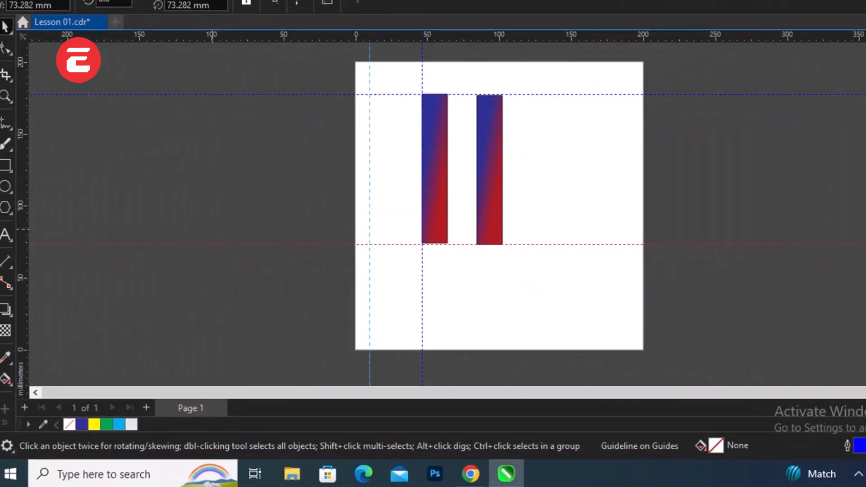
pyautogui.moveTo(370, 229); pyautogui.dragTo(562, 229)
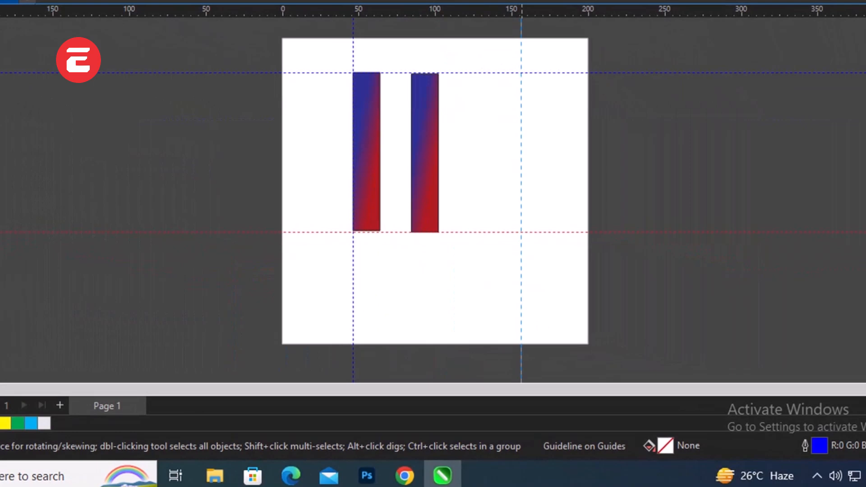
pyautogui.moveTo(521, 283); pyautogui.dragTo(438, 283)
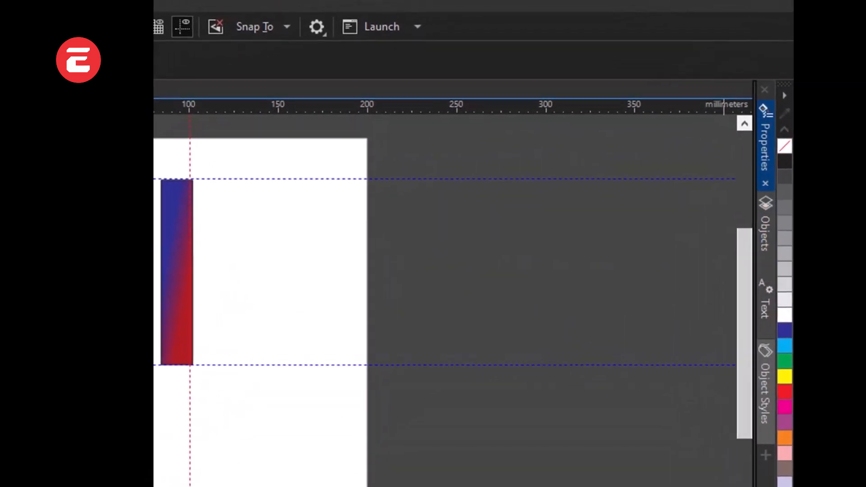
# Step: Examine the duplicate rectangle's outline properties and the list of objects and layers in the document
pyautogui.click(774, 150)
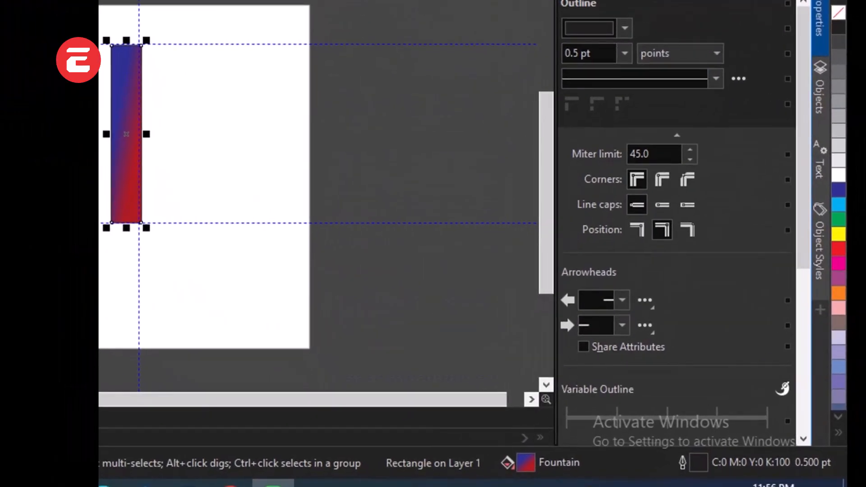
pyautogui.scroll(-6, 676, 226)
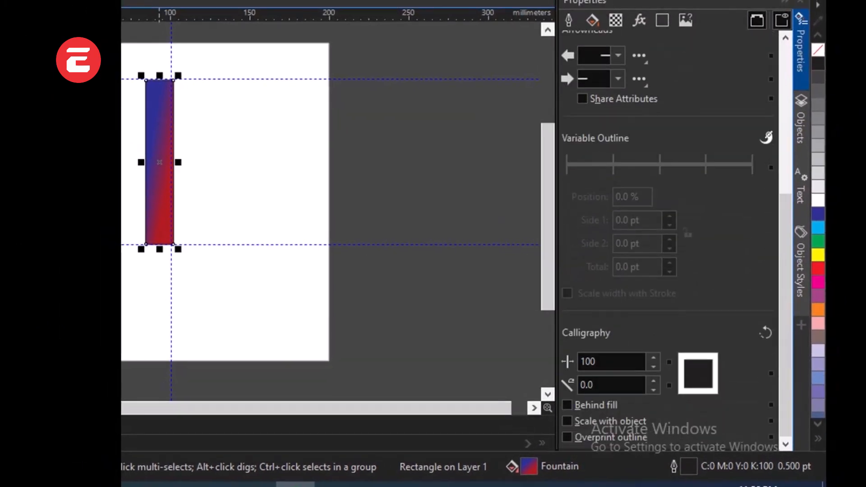
pyautogui.scroll(8, 667, 225)
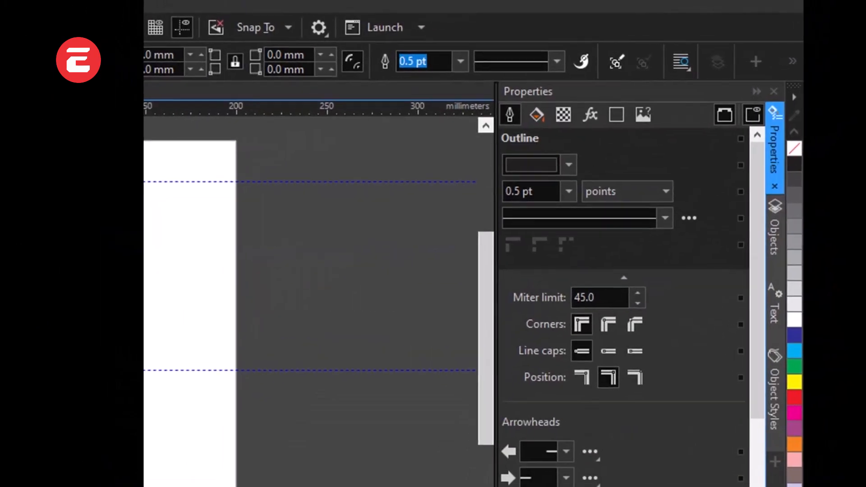
pyautogui.click(774, 149)
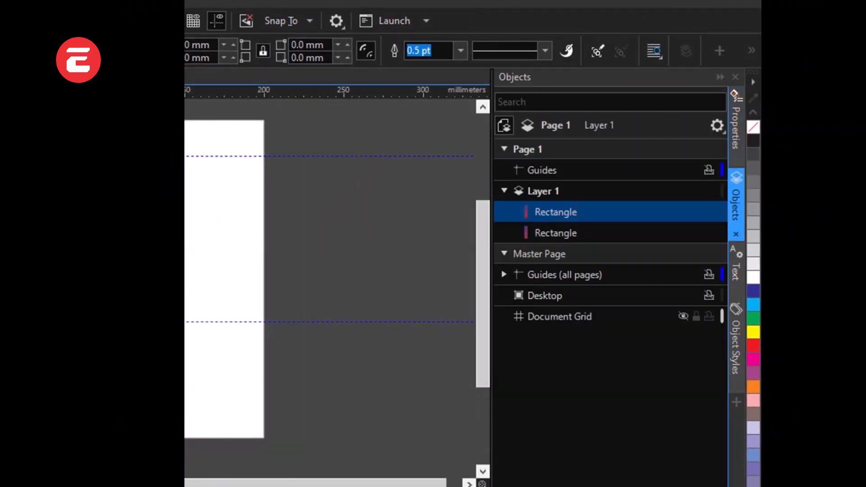
pyautogui.click(735, 205)
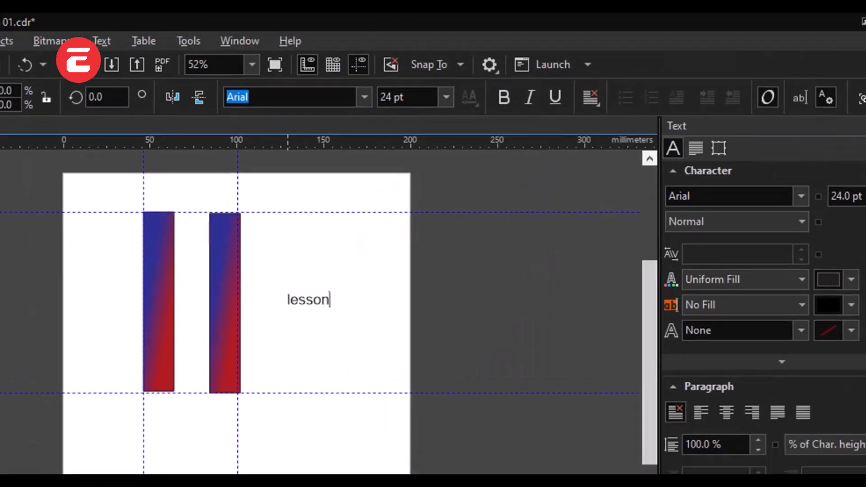
# Step: Add the text "lesson 01" on the page to the right of the two rectangles
pyautogui.write('01')
pyautogui.press('Escape')
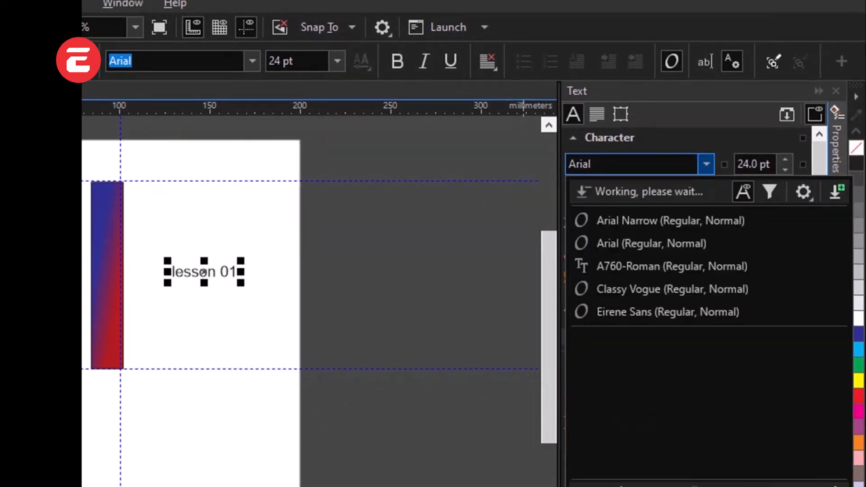
# Step: Try to change the font of the "lesson 01" text to A760-Roman
pyautogui.press('Escape')
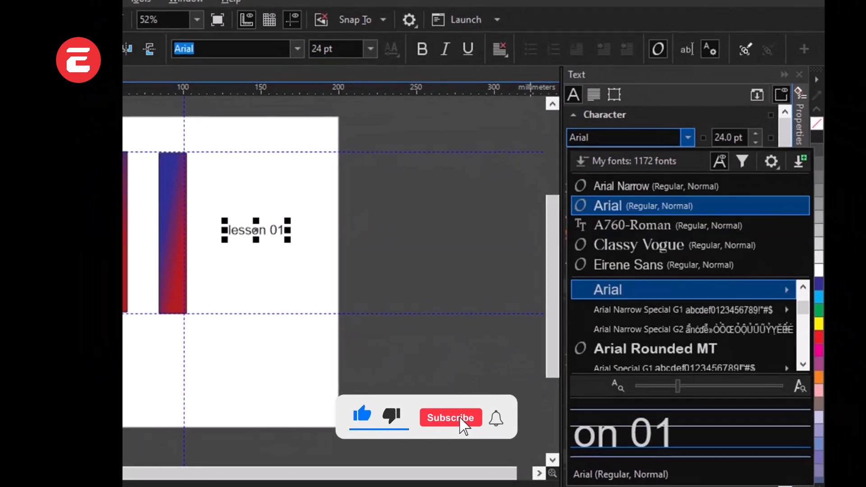
pyautogui.click(633, 226)
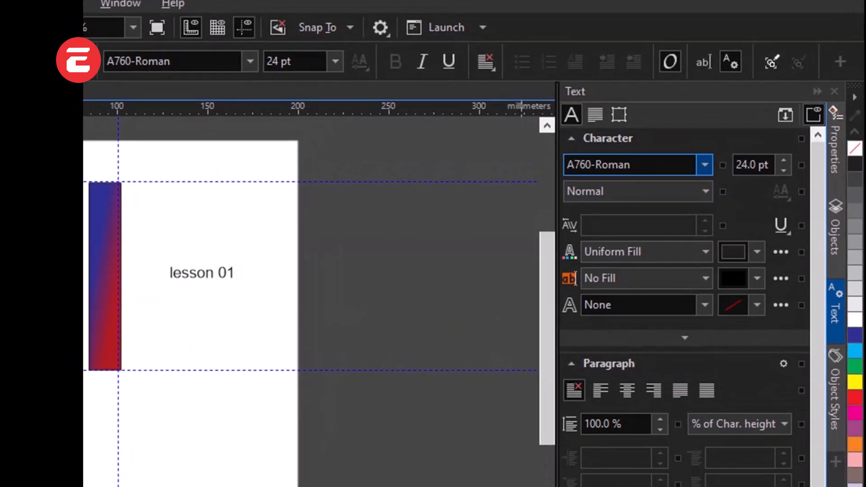
pyautogui.click(722, 167)
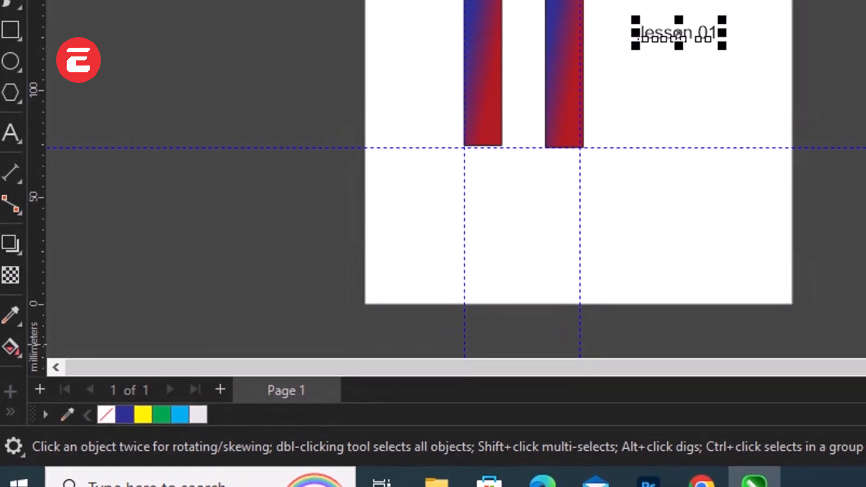
# Step: Add a second page to the document and return to Page 1
pyautogui.press('pagedown')
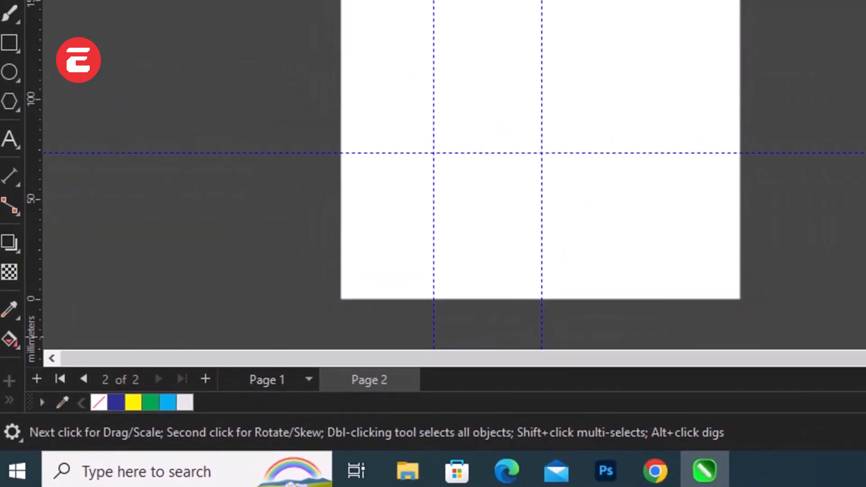
pyautogui.click(203, 474)
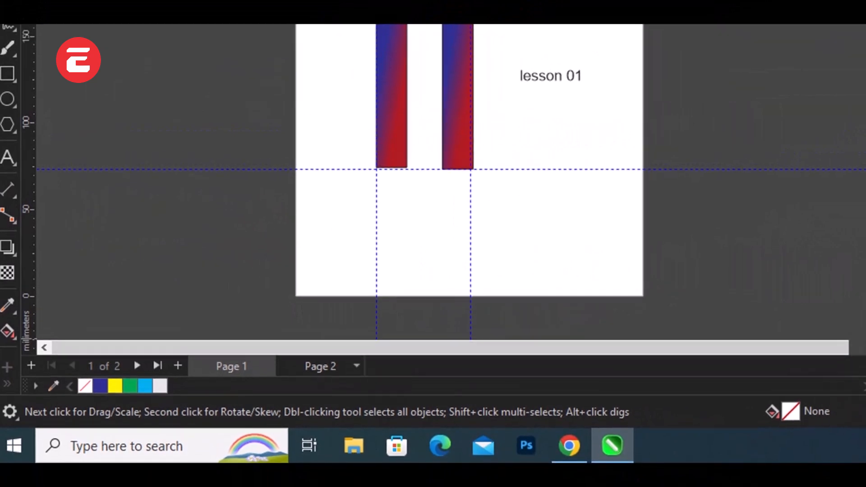
# Step: Rename the second page to "lesson 02" and delete that page from the document
pyautogui.click(357, 365)
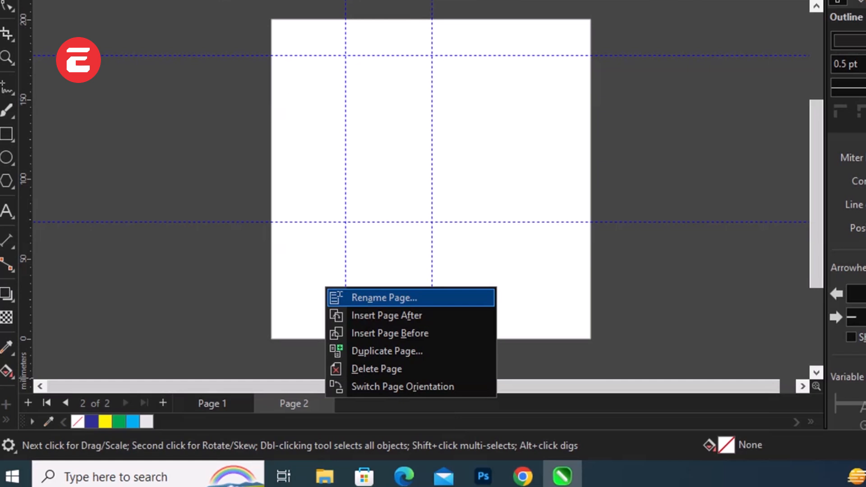
pyautogui.press('Return')
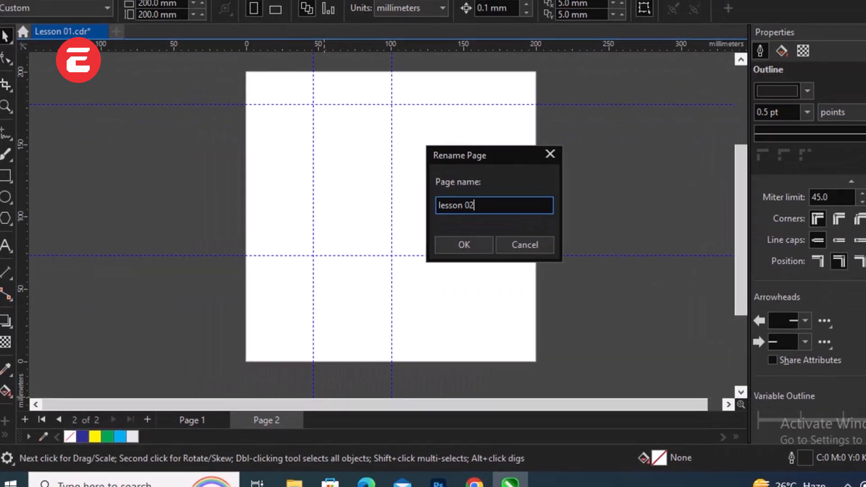
pyautogui.press('Return')
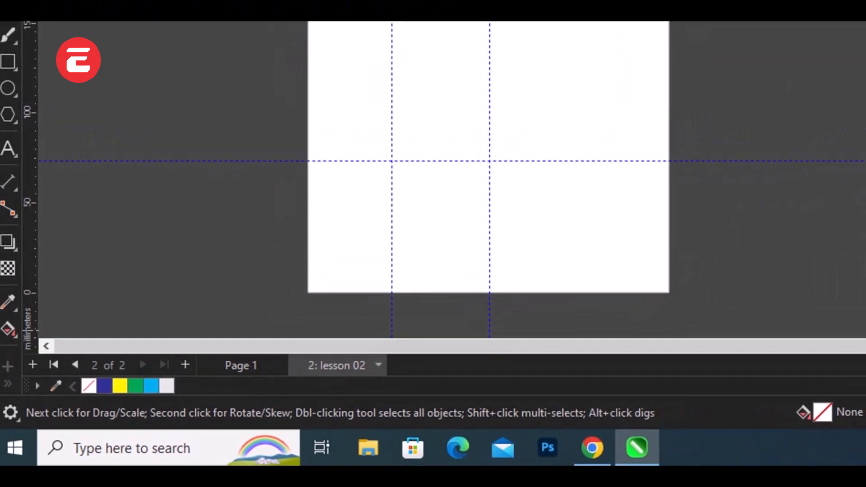
pyautogui.rightClick(331, 369)
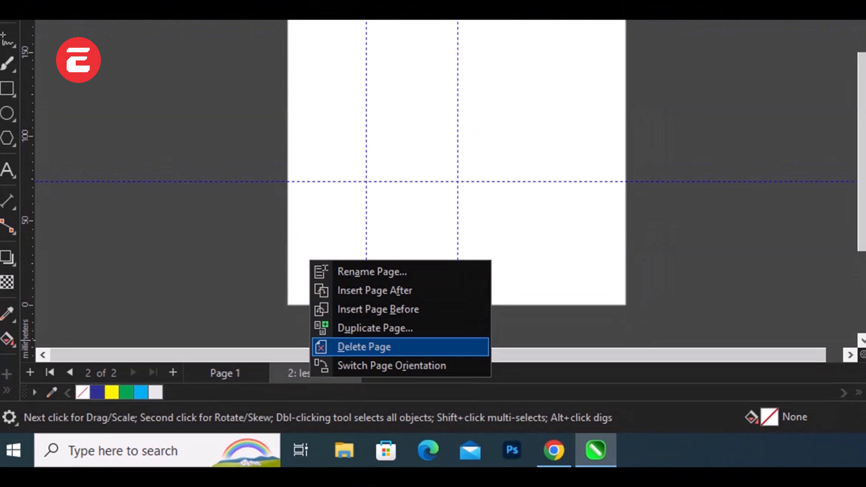
pyautogui.click(364, 347)
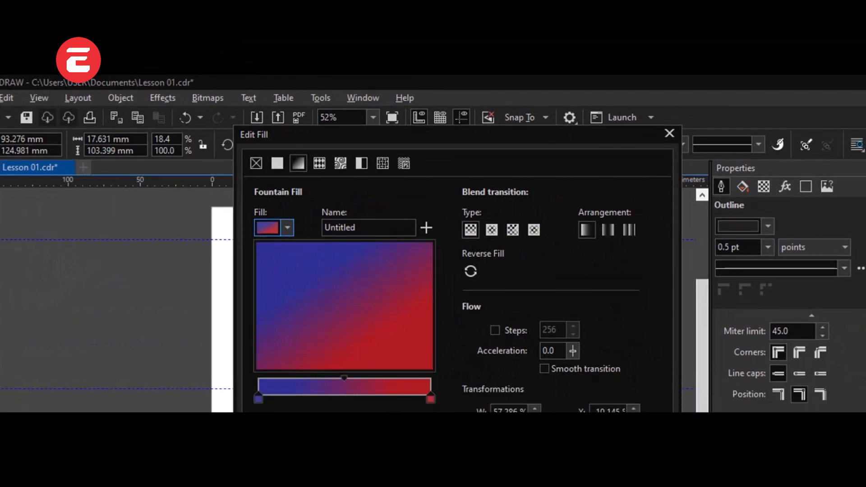
# Step: Open the second rectangle's fountain fill for editing, keep both rectangles in view, and browse the available preset fills
pyautogui.moveTo(588, 38); pyautogui.dragTo(528, 149)
pyautogui.moveTo(464, 183); pyautogui.dragTo(725, 61)
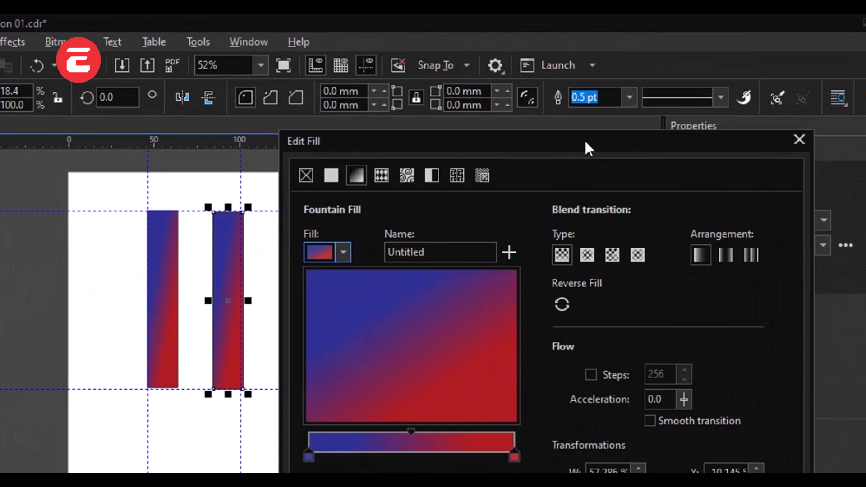
pyautogui.moveTo(585, 139); pyautogui.dragTo(637, 146)
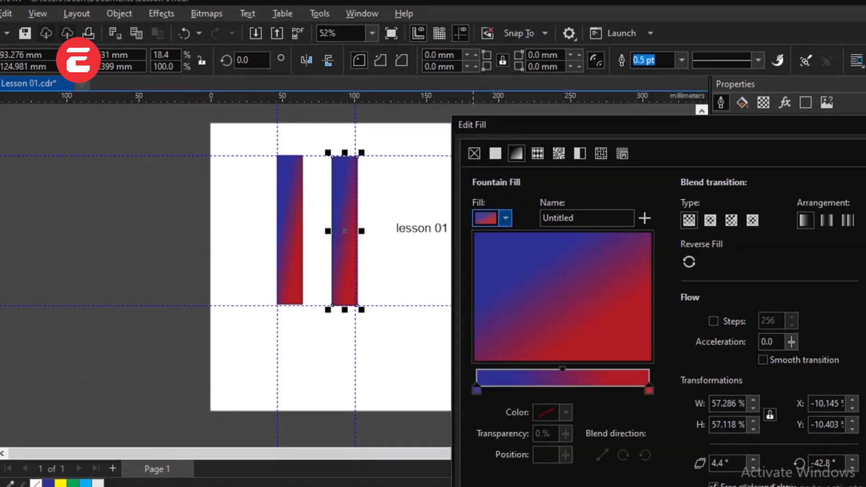
pyautogui.click(505, 218)
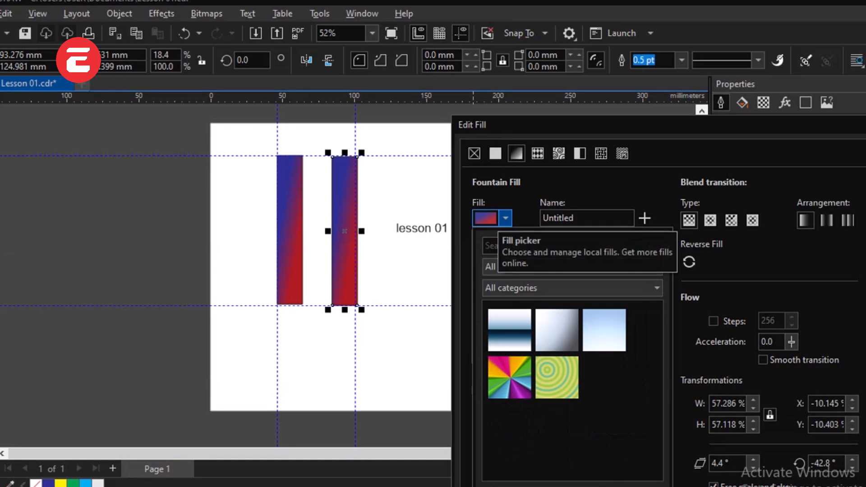
pyautogui.click(505, 218)
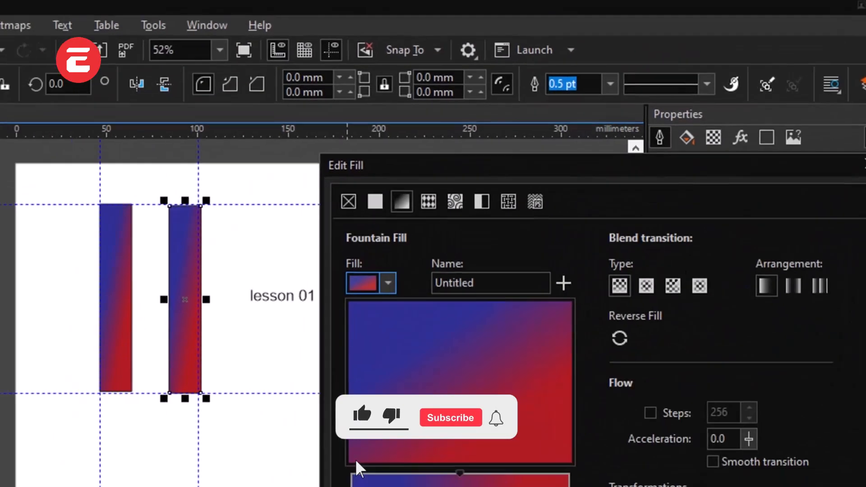
pyautogui.moveTo(610, 162); pyautogui.dragTo(390, 59)
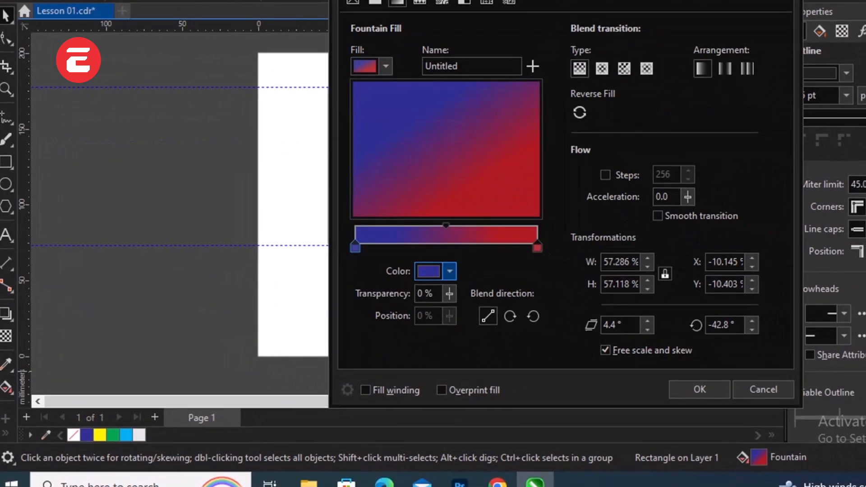
# Step: Recolour the second rectangle's gradient, with dark green (C98 M34 Y100 K29) at the start and black at the end
pyautogui.click(486, 286)
pyautogui.click(511, 65)
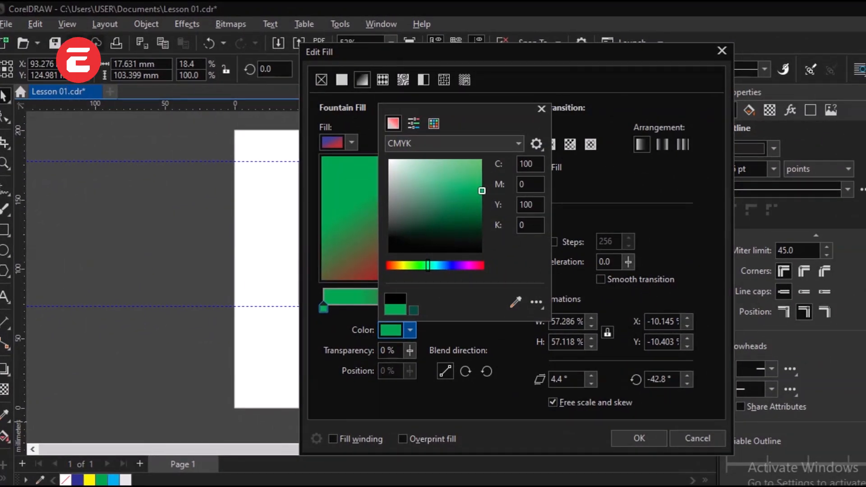
pyautogui.click(475, 214)
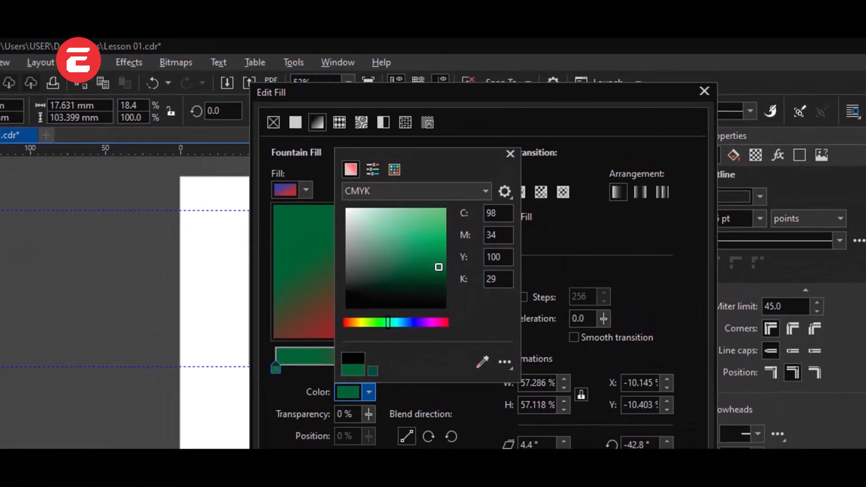
pyautogui.click(509, 159)
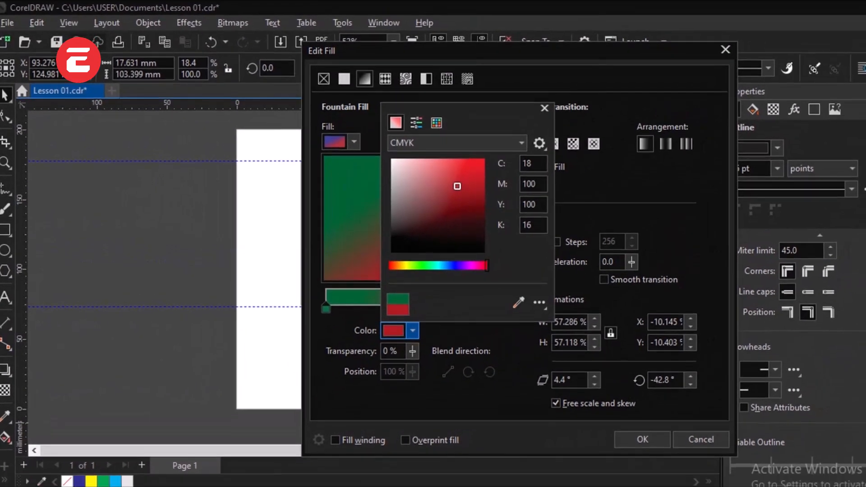
pyautogui.click(526, 169)
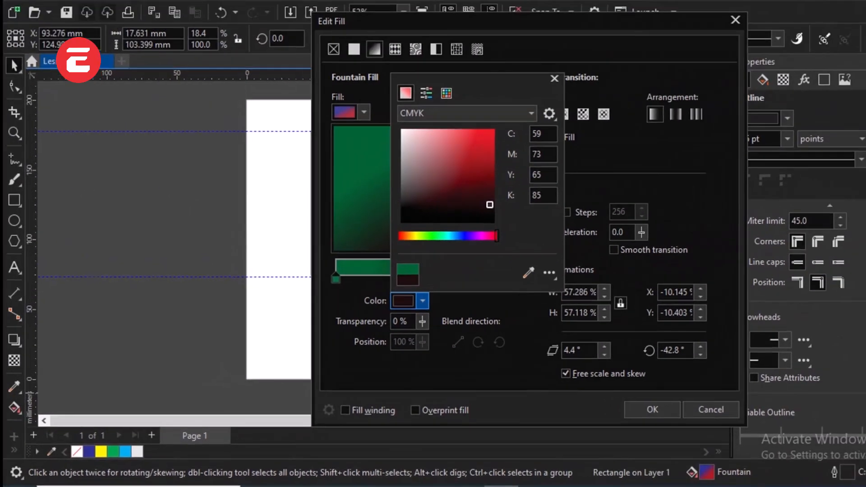
pyautogui.moveTo(490, 205); pyautogui.dragTo(494, 223)
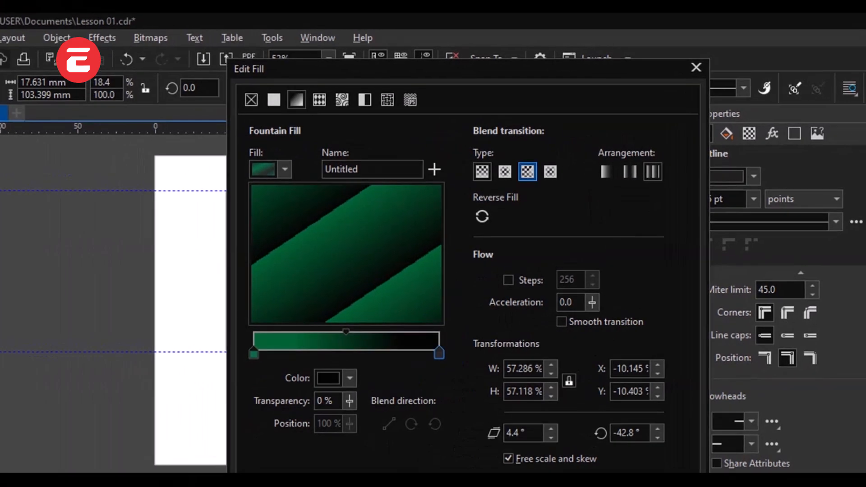
# Step: Try the other blend types and apply the rectangular fountain fill with the repeating arrangement to the second rectangle
pyautogui.click(461, 157)
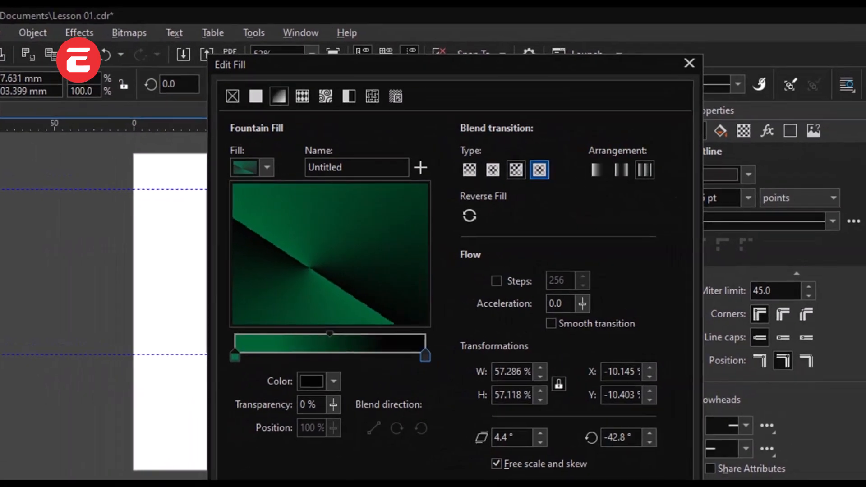
pyautogui.click(565, 176)
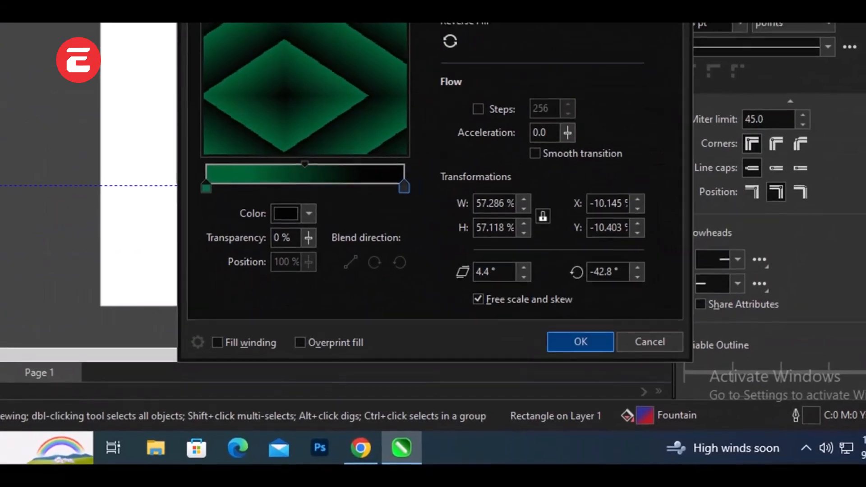
pyautogui.click(598, 405)
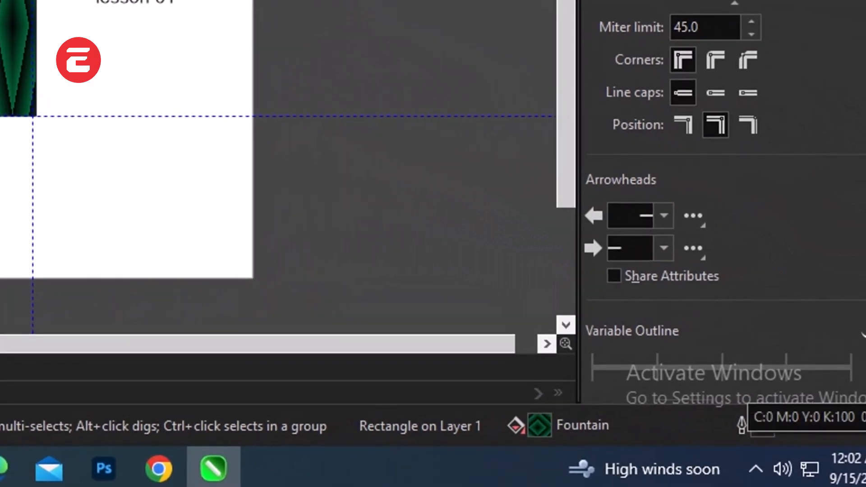
# Step: Try a 4.0 pt outline on the green rectangle with calligraphy stretch 30% and angle -26.6°
pyautogui.press('F12')
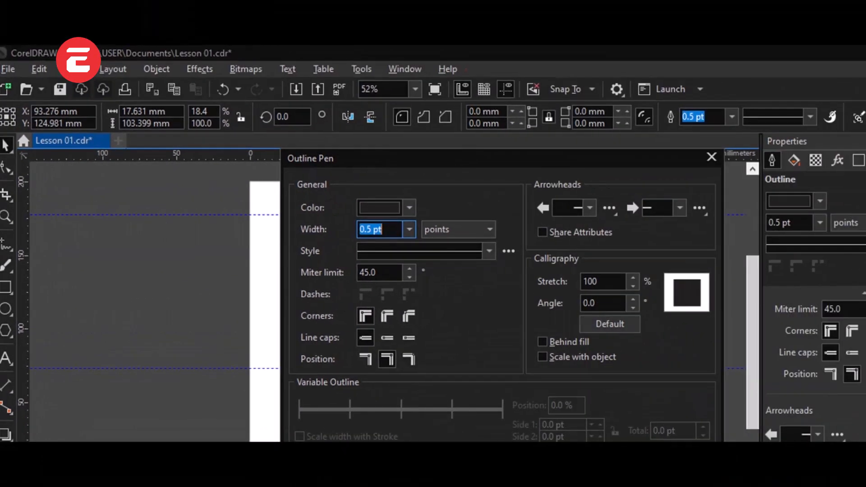
pyautogui.moveTo(519, 134); pyautogui.dragTo(363, 167)
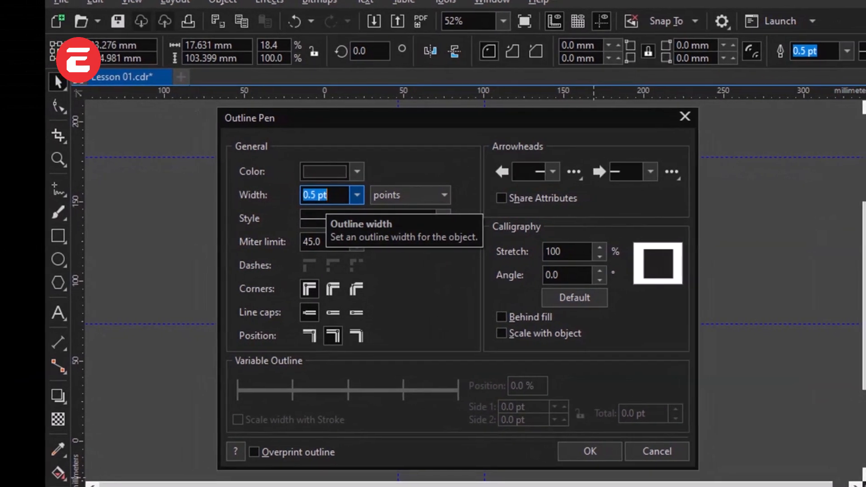
pyautogui.click(357, 194)
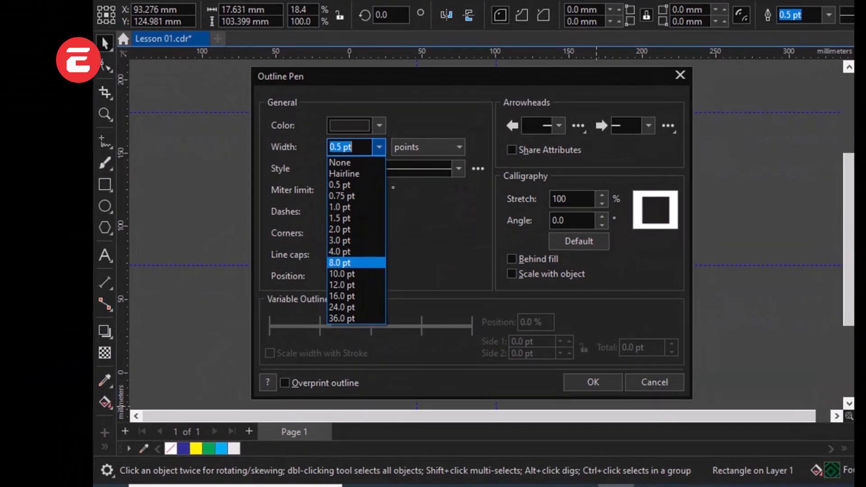
pyautogui.click(339, 251)
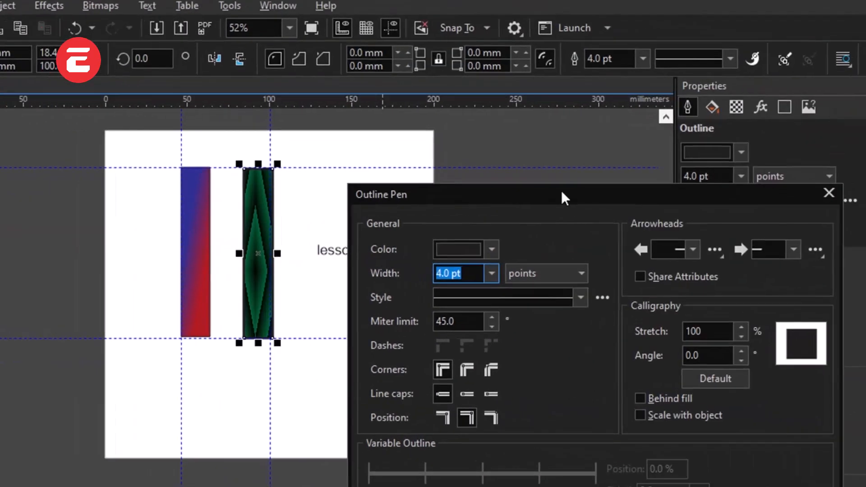
pyautogui.moveTo(561, 191); pyautogui.dragTo(574, 155)
pyautogui.click(504, 238)
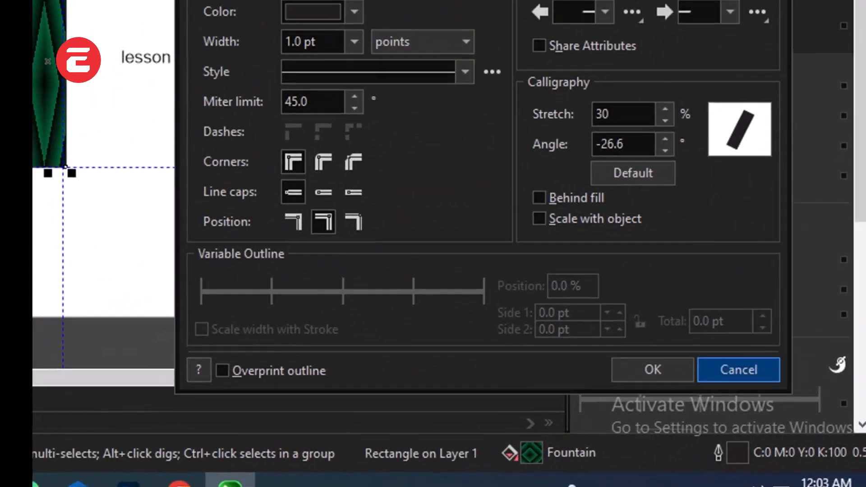
pyautogui.click(655, 407)
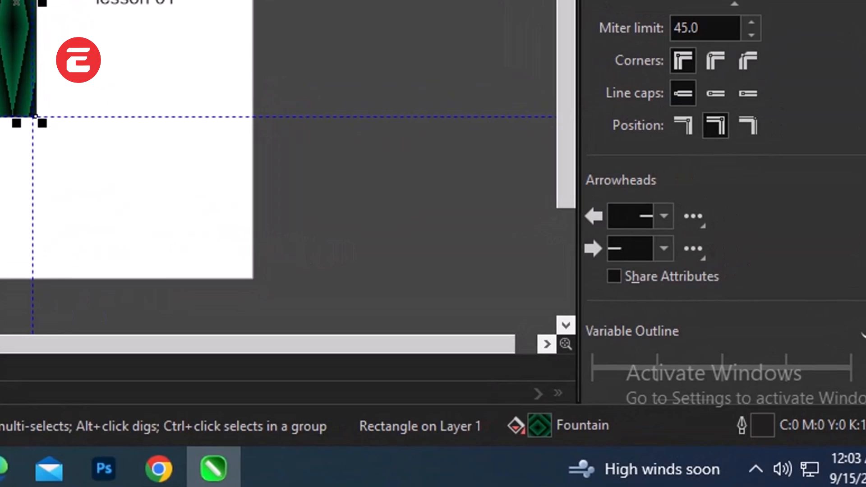
# Step: Set the green rectangle's outline colour to crimson red
pyautogui.rightClick(762, 422)
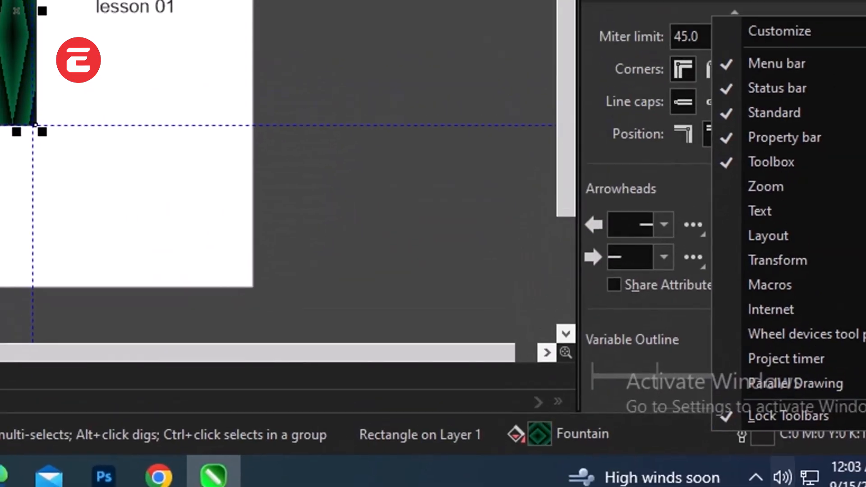
pyautogui.doubleClick(762, 430)
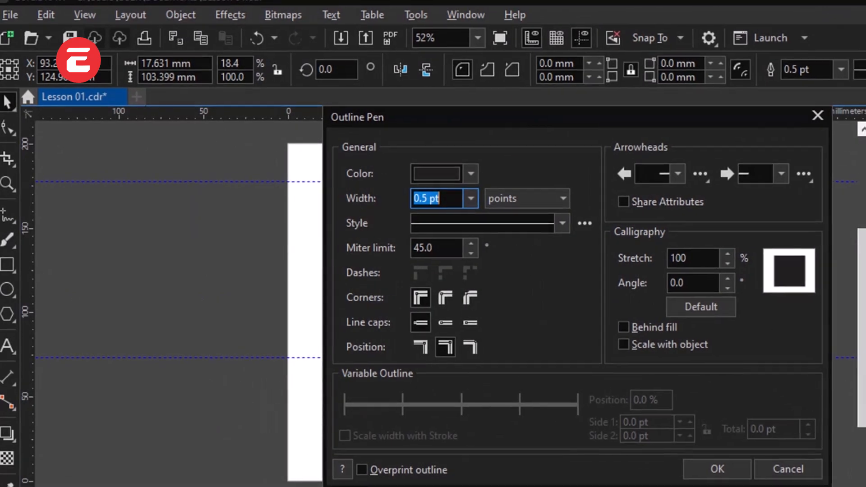
pyautogui.click(470, 173)
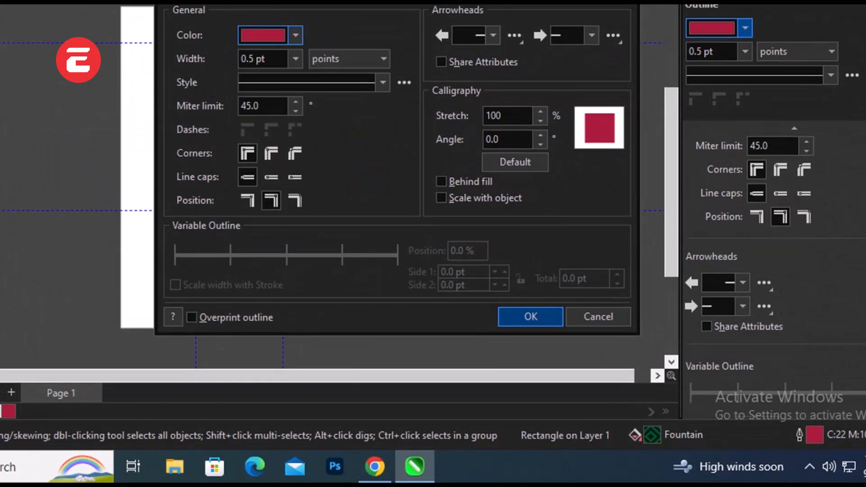
pyautogui.press('Return')
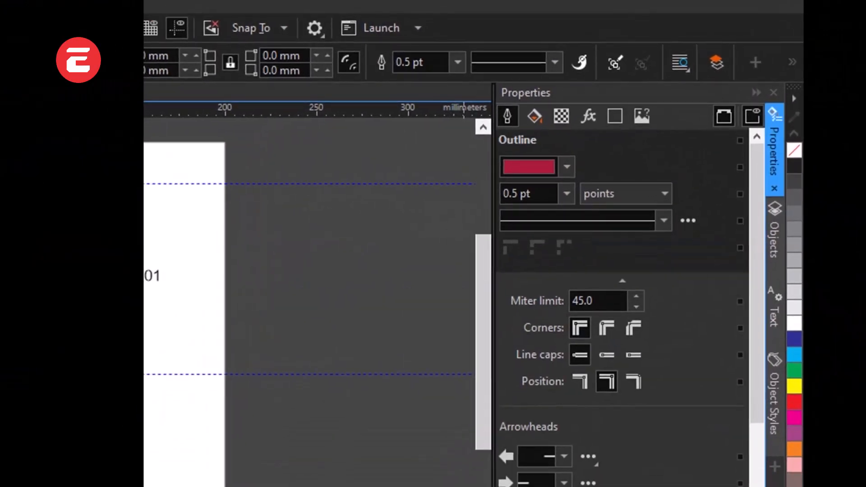
# Step: Collapse the Properties docker to widen the drawing area
pyautogui.click(774, 176)
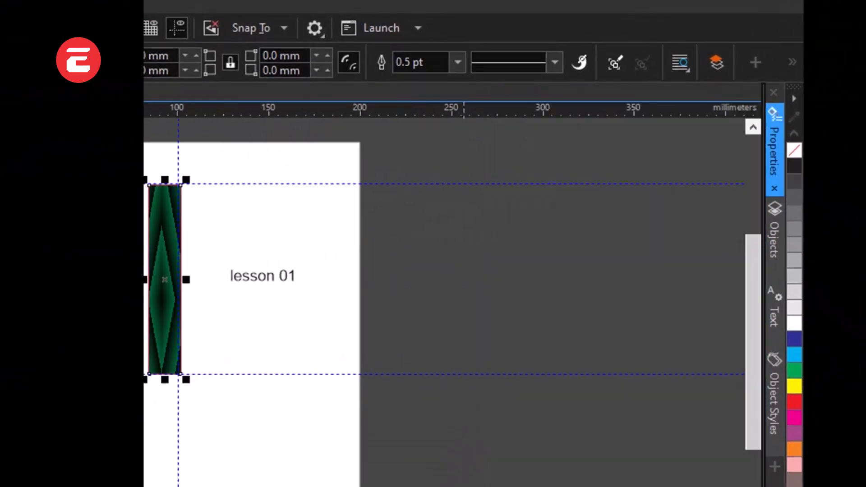
pyautogui.click(773, 172)
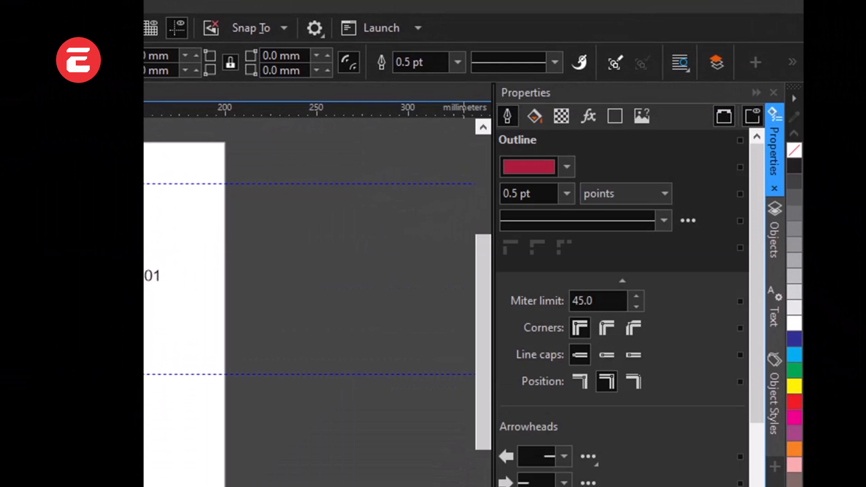
pyautogui.click(774, 171)
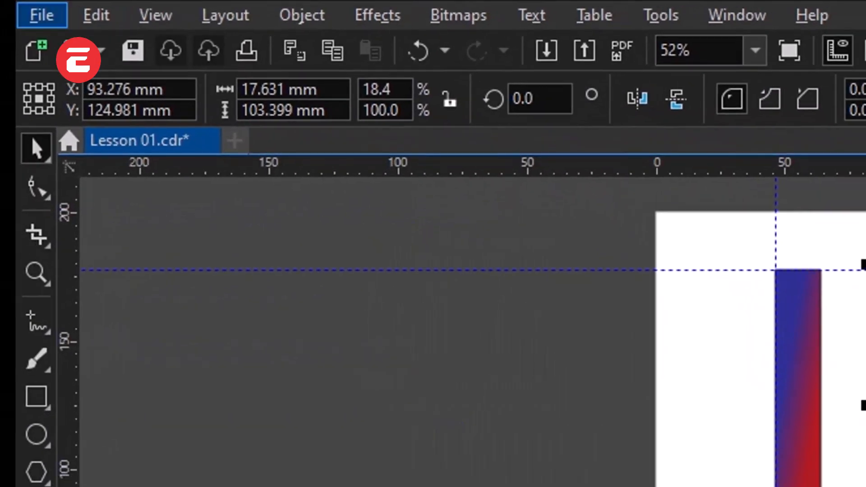
# Step: Look through the available file, editing, select-all and view-mode commands of the document
pyautogui.hotkey('alt', 'f')
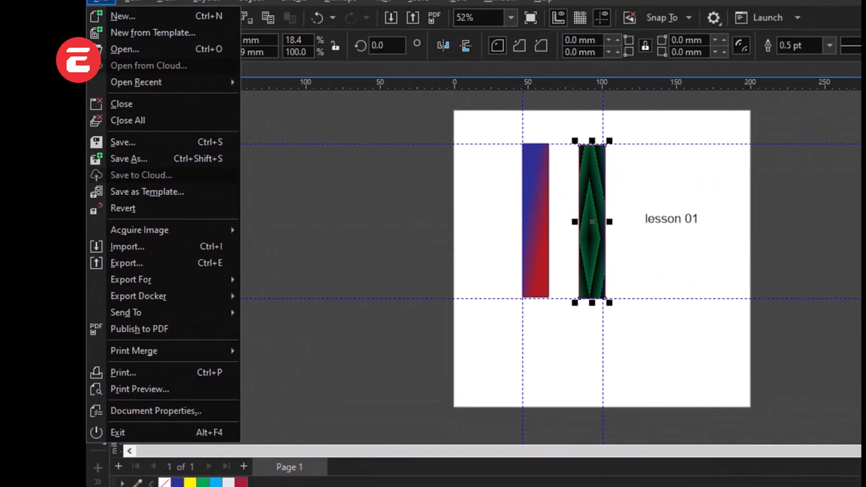
pyautogui.click(351, 226)
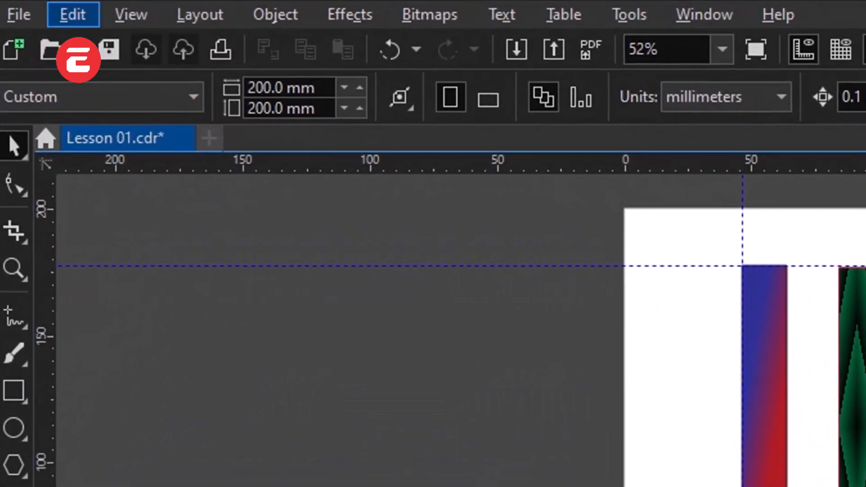
pyautogui.click(132, 1)
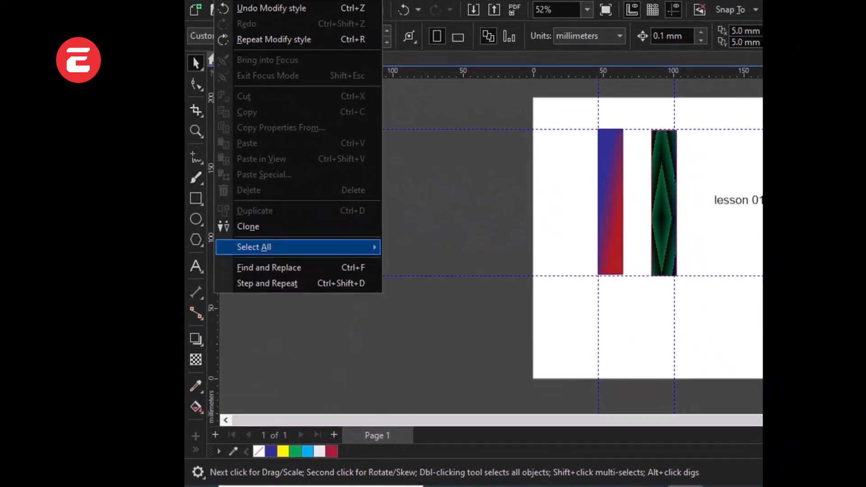
pyautogui.moveTo(101, 408)
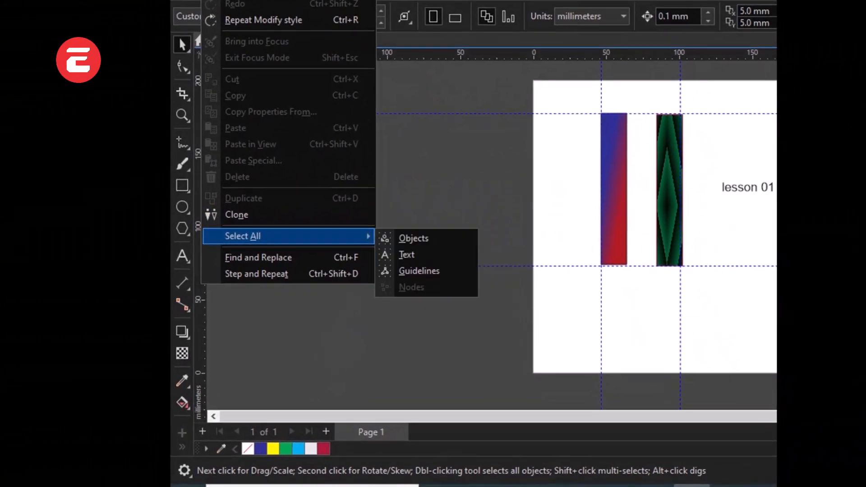
pyautogui.moveTo(210, 5)
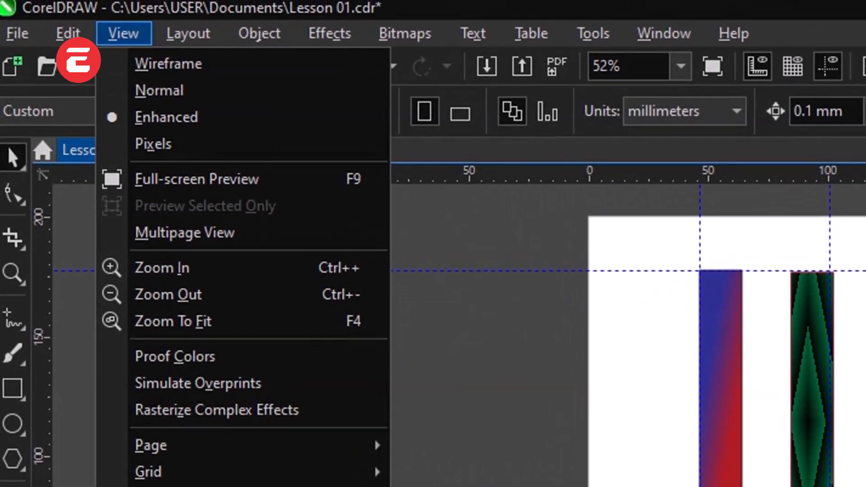
pyautogui.moveTo(183, 25)
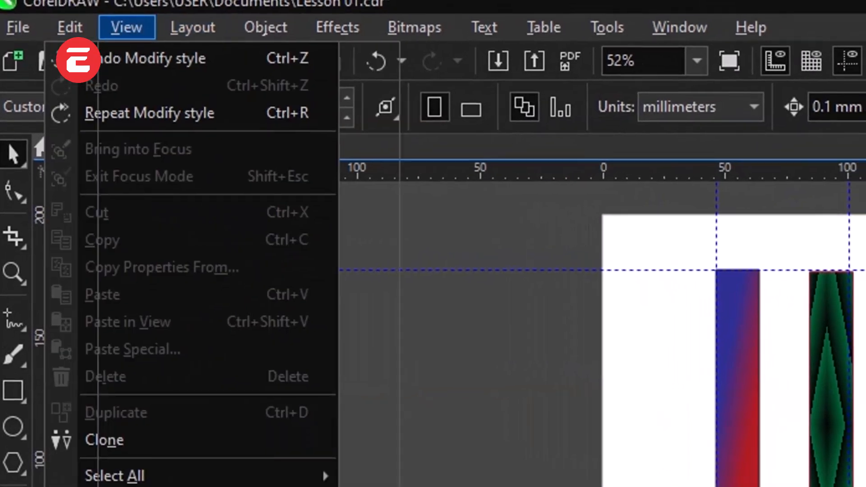
pyautogui.moveTo(116, 27)
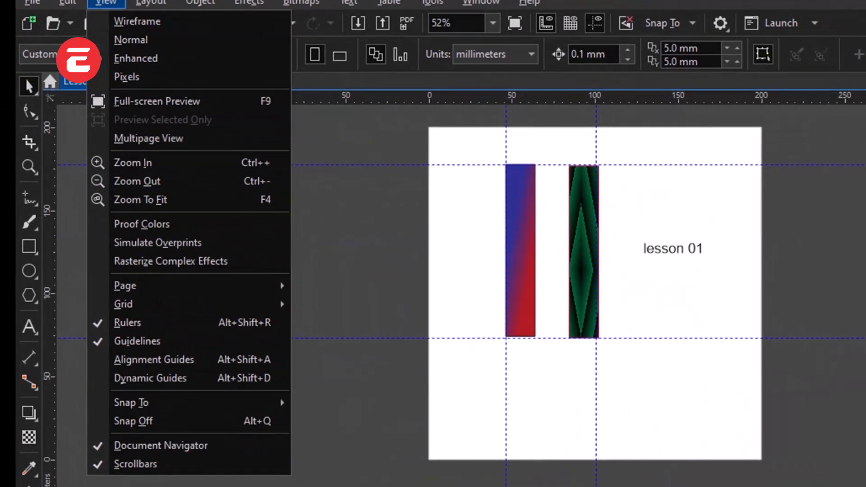
pyautogui.click(455, 283)
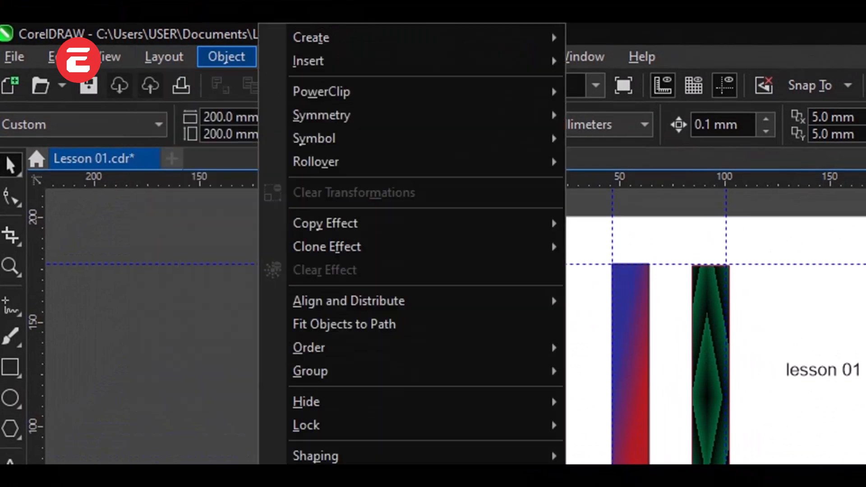
# Step: Look through the page layout, object shaping, bitmap, text and table commands
pyautogui.press('Escape')
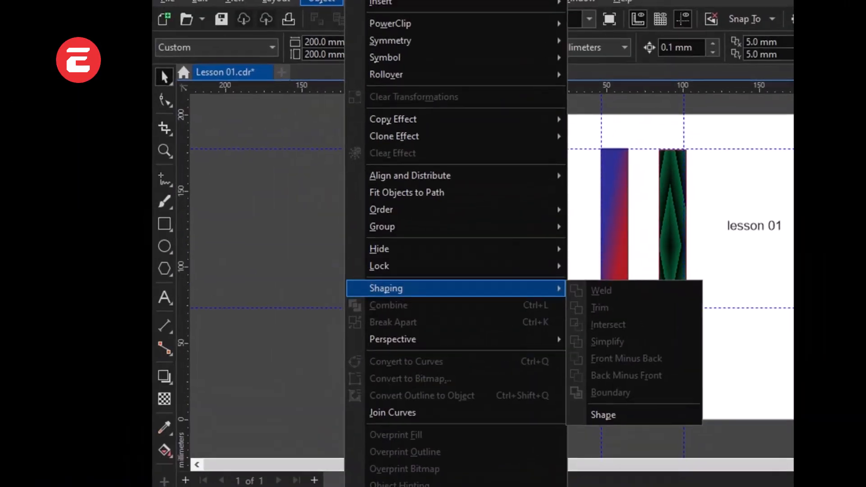
pyautogui.press('Escape')
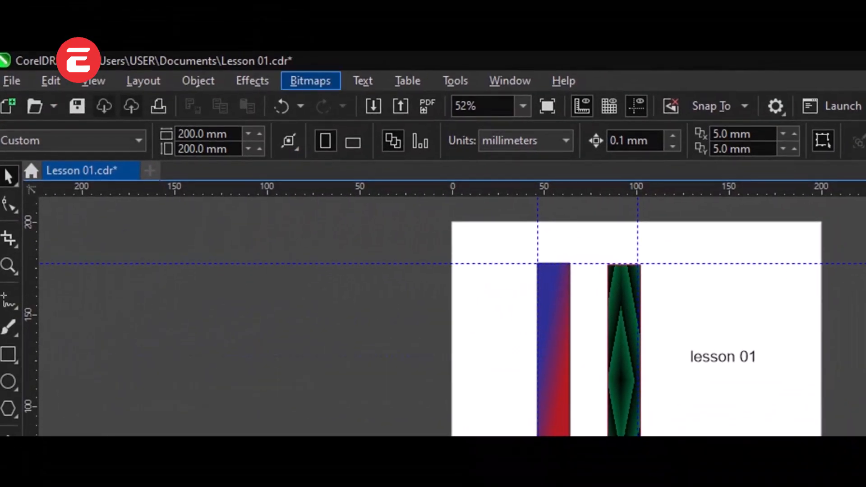
pyautogui.click(309, 88)
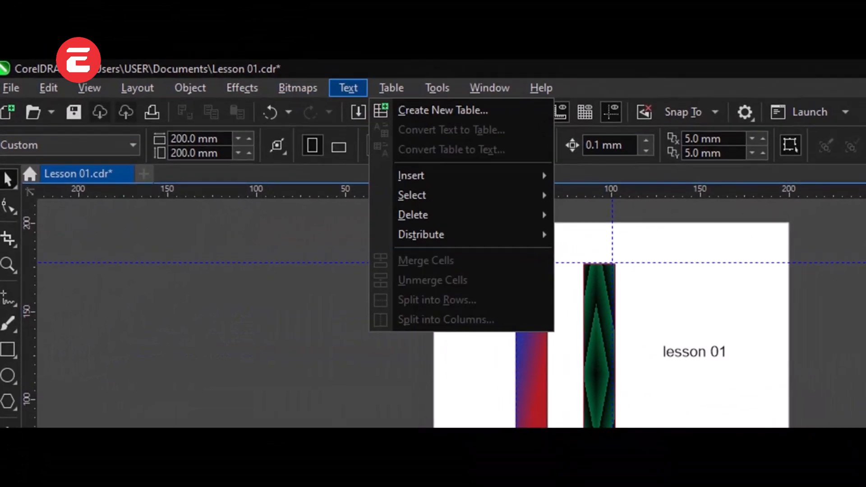
pyautogui.moveTo(363, 80)
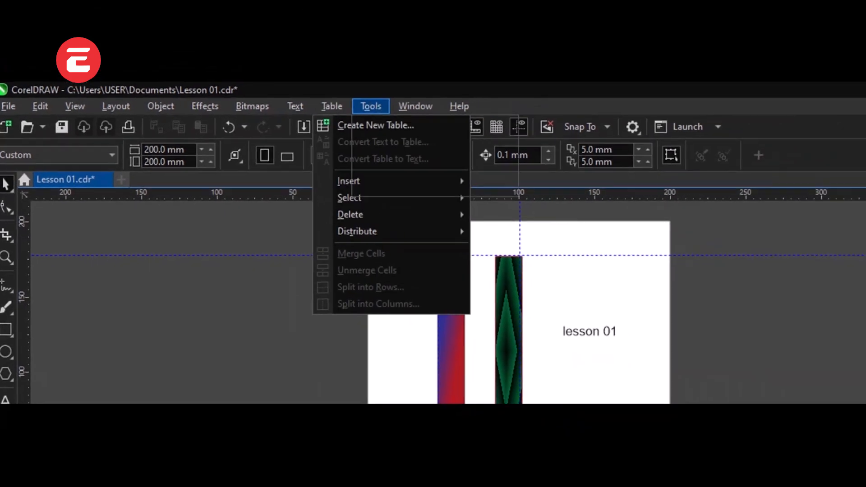
pyautogui.moveTo(541, 88)
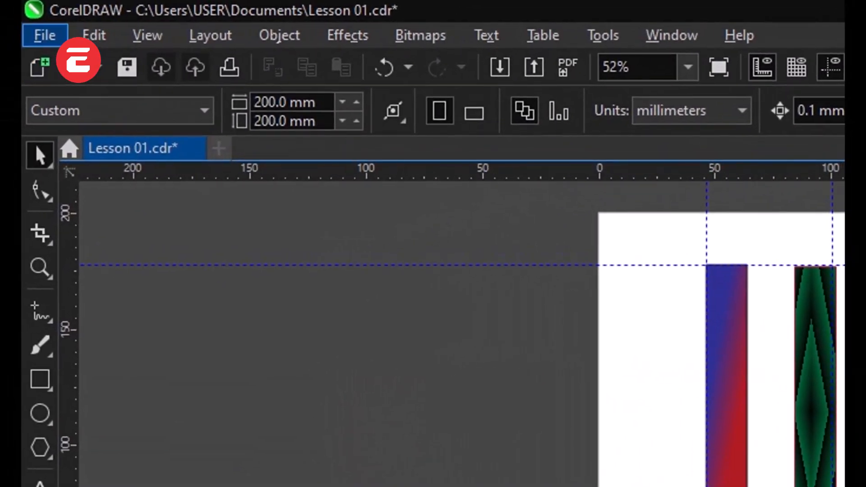
# Step: Review the new, template and recent-file commands and save the changes to Lesson 01.cdr
pyautogui.click(45, 36)
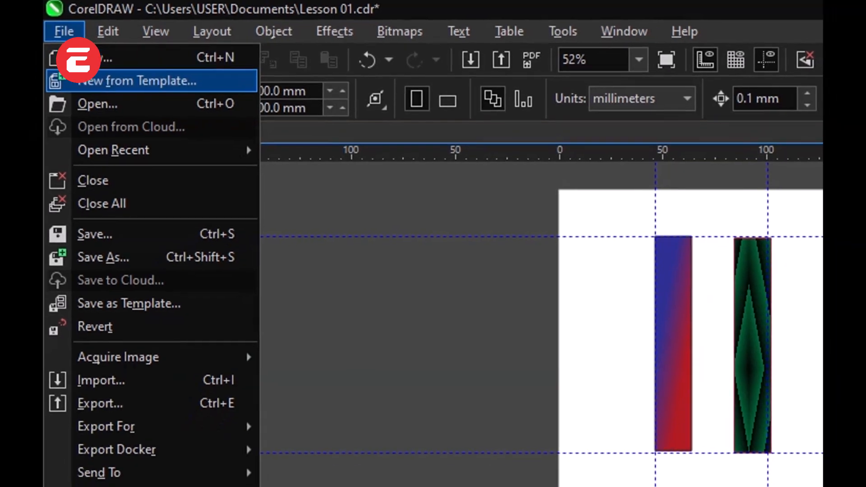
pyautogui.click(80, 61)
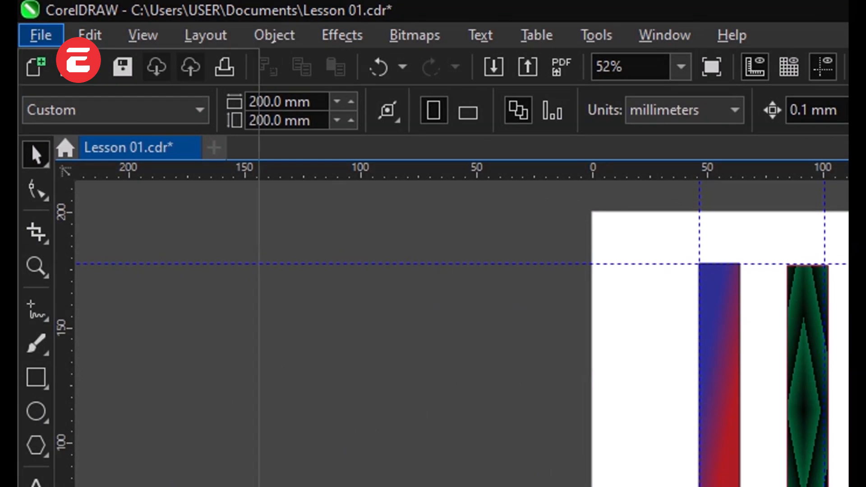
pyautogui.click(40, 35)
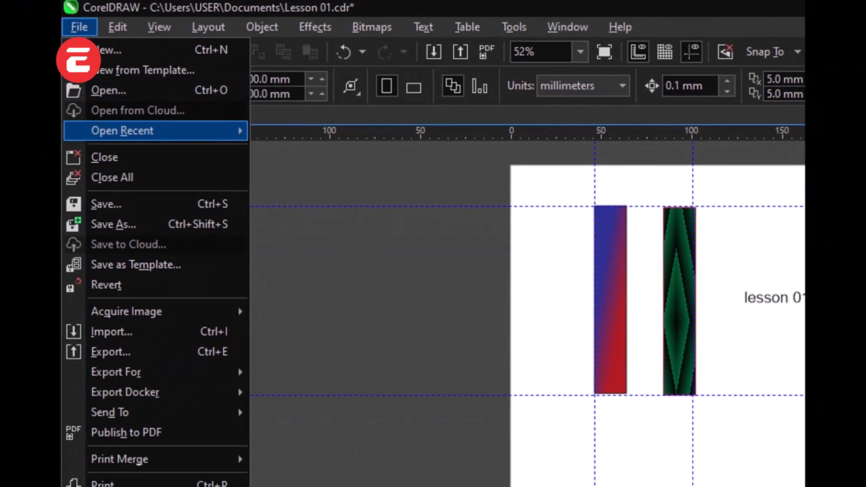
pyautogui.moveTo(119, 139)
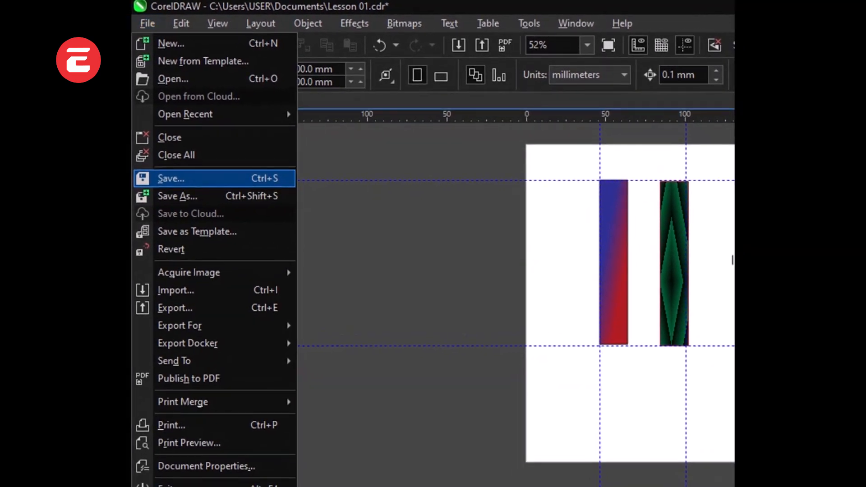
pyautogui.click(180, 181)
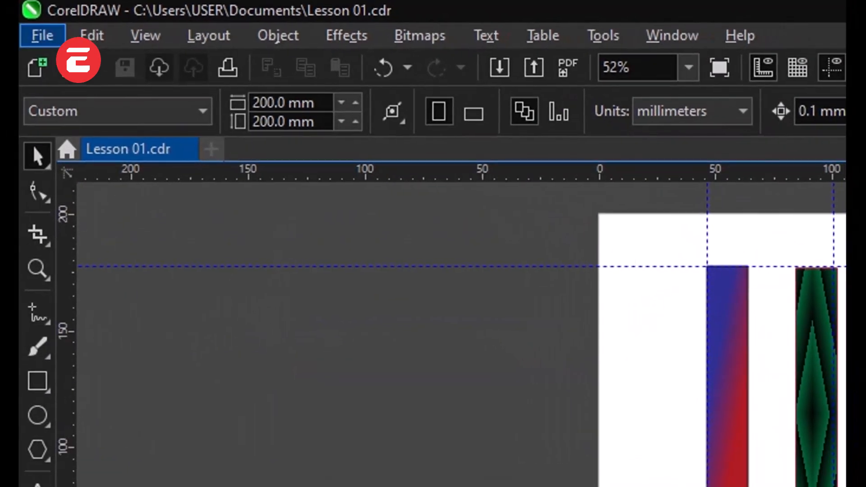
# Step: Select the "lesson 01" text on the page
pyautogui.click(150, 23)
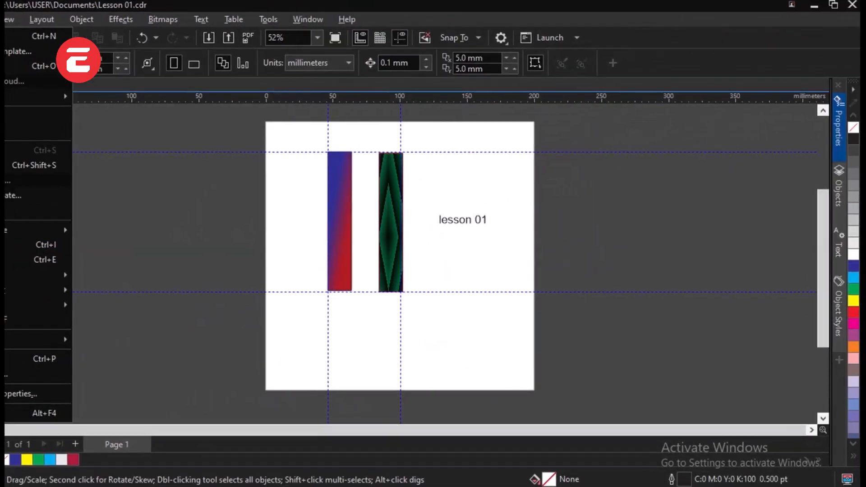
pyautogui.click(518, 226)
pyautogui.click(518, 226)
pyautogui.click(467, 225)
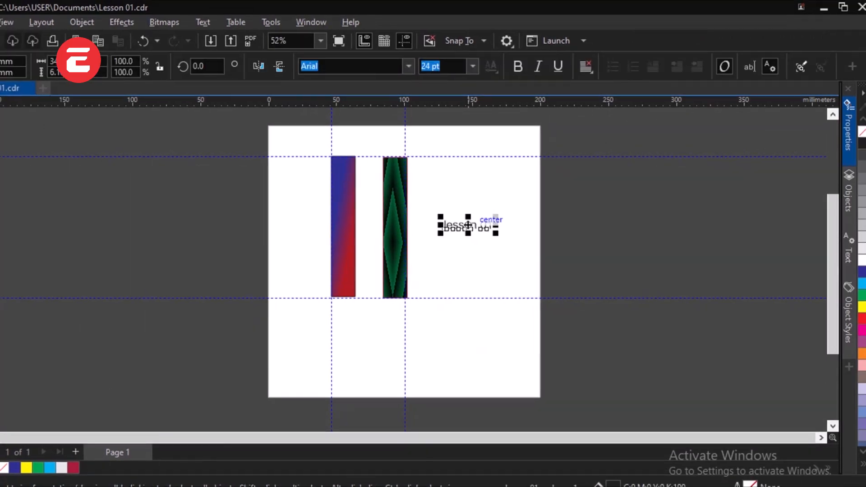
# Step: Examine the Save As settings for the document, including file name, file type and CorelDRAW version
pyautogui.click(6, 253)
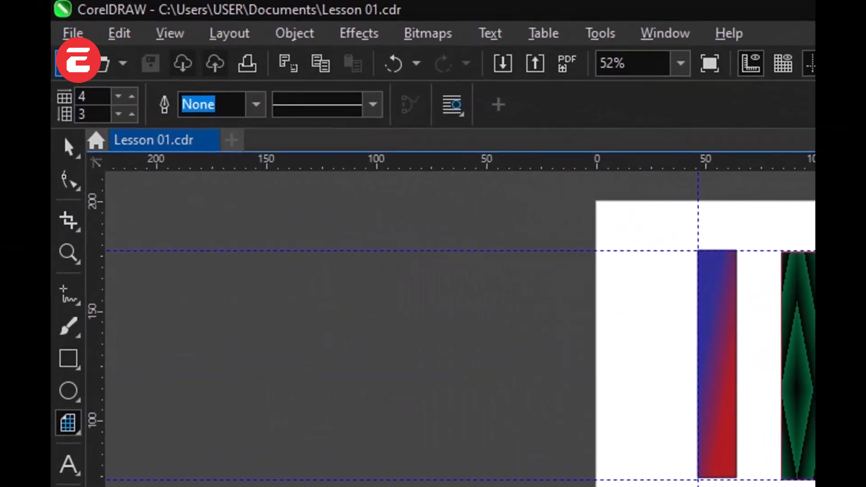
pyautogui.click(50, 25)
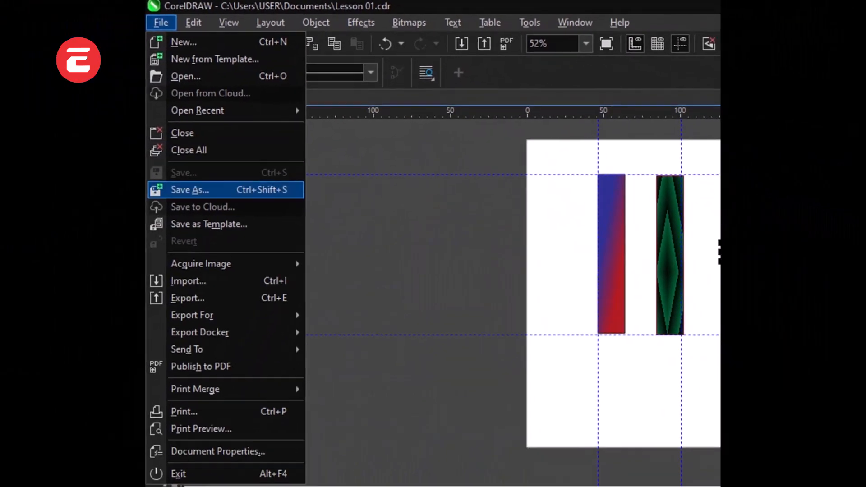
pyautogui.click(74, 296)
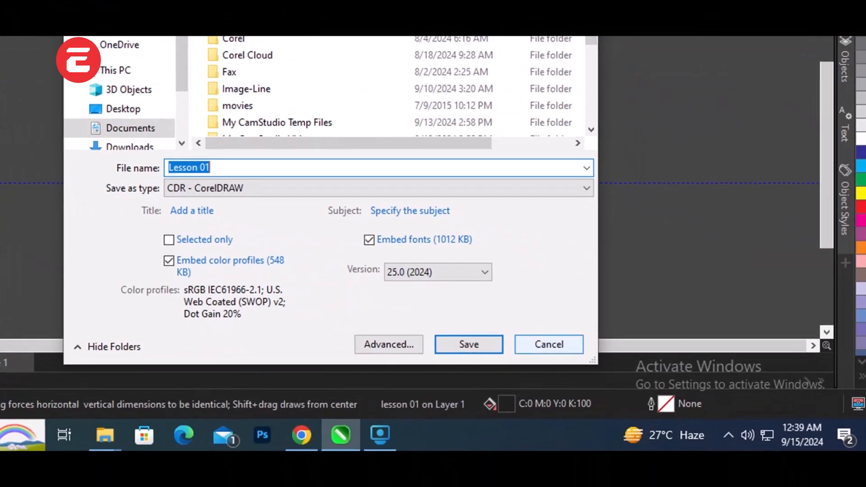
pyautogui.press('Return')
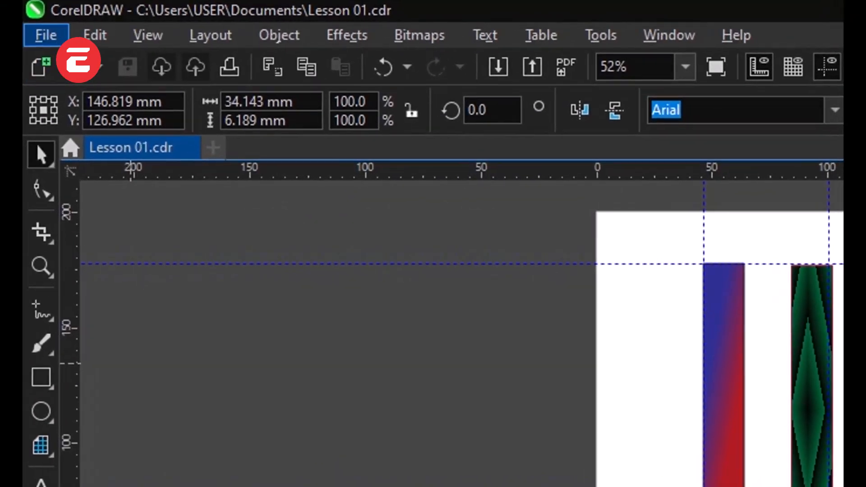
# Step: Import the pngwing.com PNG image from the Downloads folder and move it to about X 97 mm, Y 66 mm, overlapping the rectangles
pyautogui.click(22, 42)
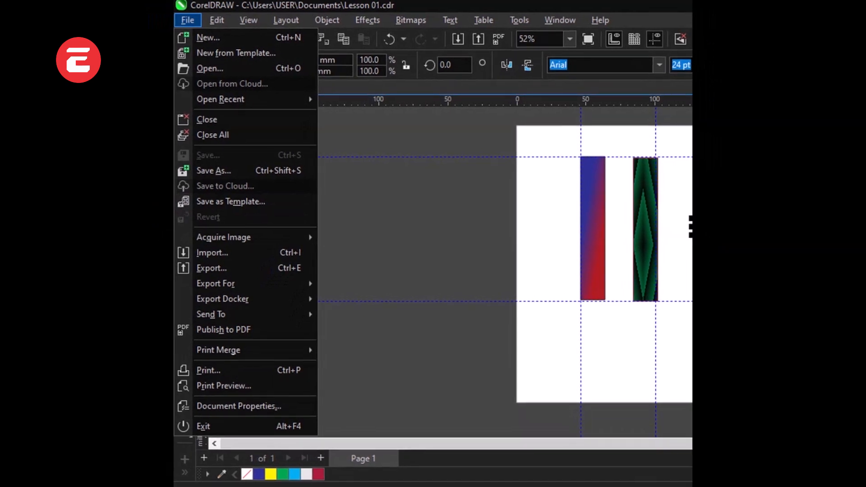
pyautogui.moveTo(223, 237)
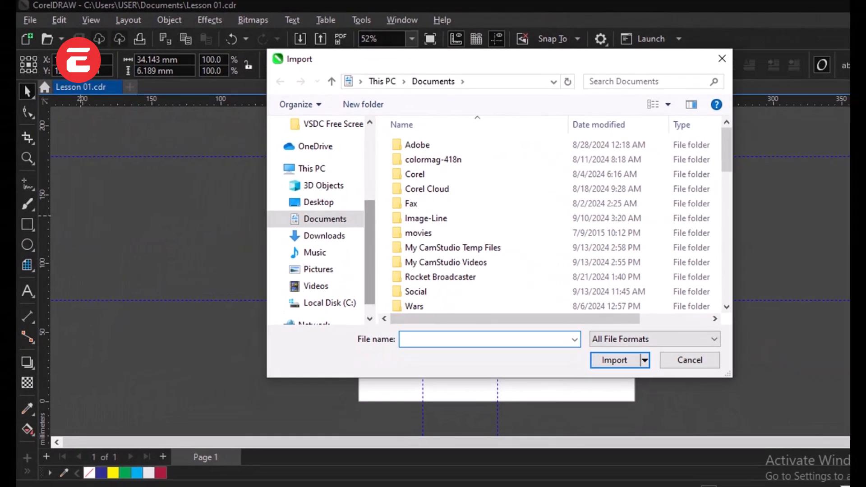
pyautogui.moveTo(444, 250); pyautogui.dragTo(444, 208)
pyautogui.moveTo(370, 230); pyautogui.dragTo(370, 199)
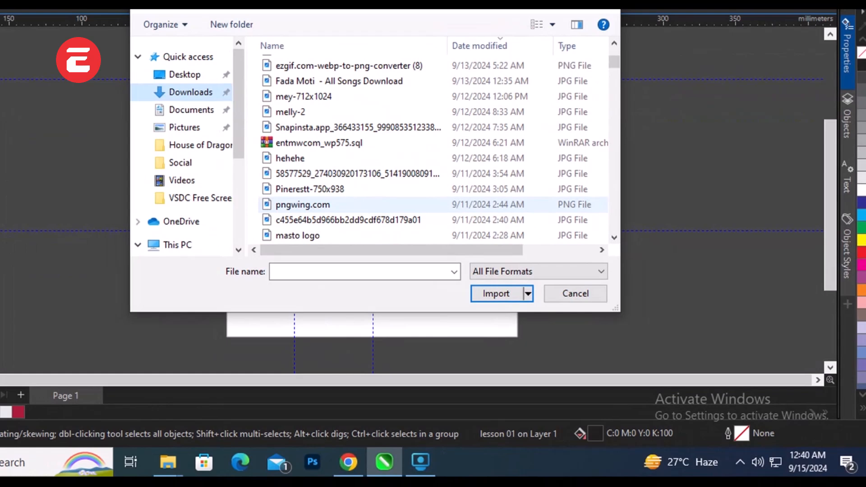
pyautogui.press('Escape')
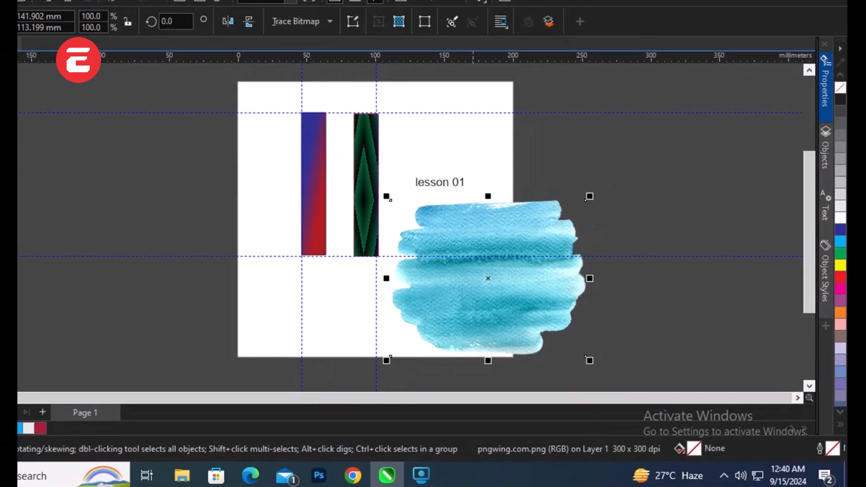
pyautogui.moveTo(533, 266); pyautogui.dragTo(414, 183)
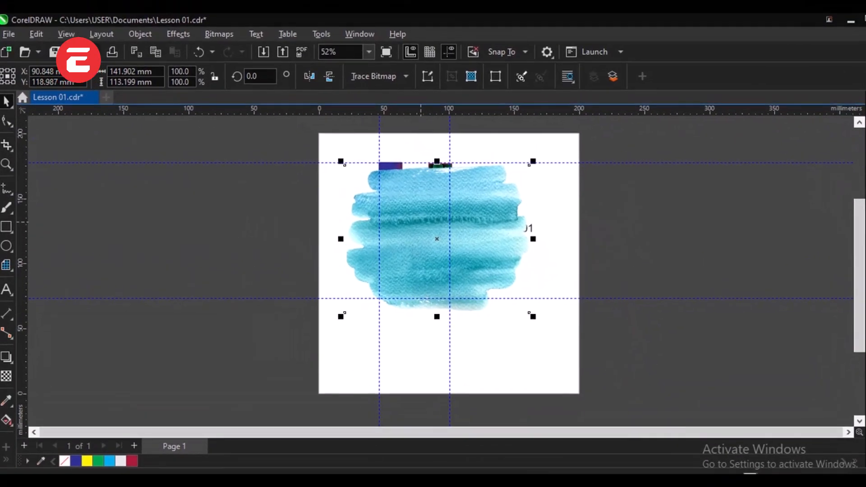
pyautogui.moveTo(448, 216); pyautogui.dragTo(448, 285)
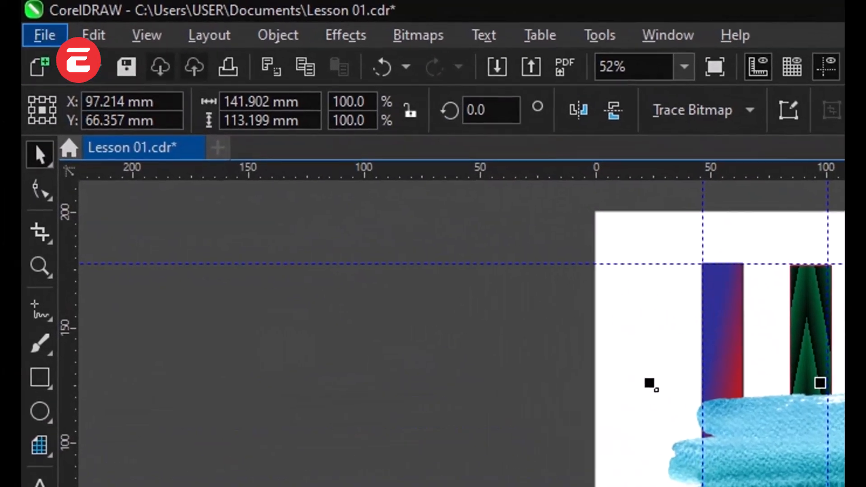
# Step: Examine the Export settings for the selected image, including the destination folder, the available file types and the Selected only option
pyautogui.click(8, 2)
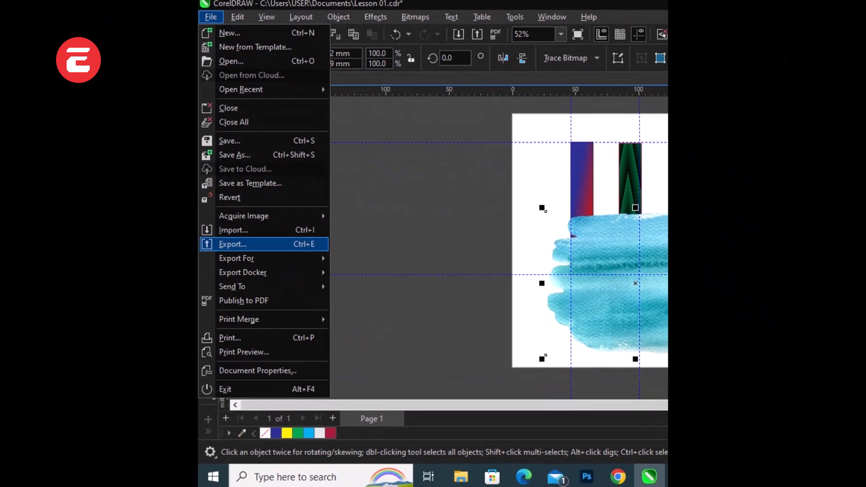
pyautogui.click(232, 244)
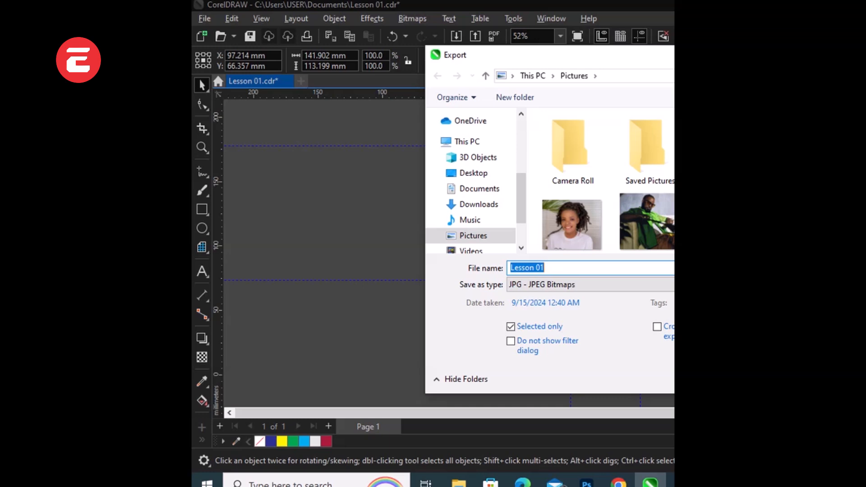
pyautogui.scroll(-6, 569, 211)
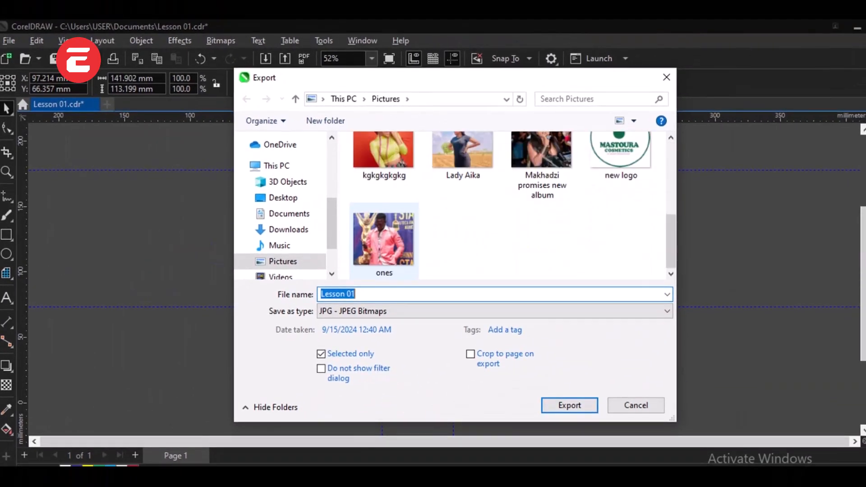
pyautogui.scroll(6, 496, 203)
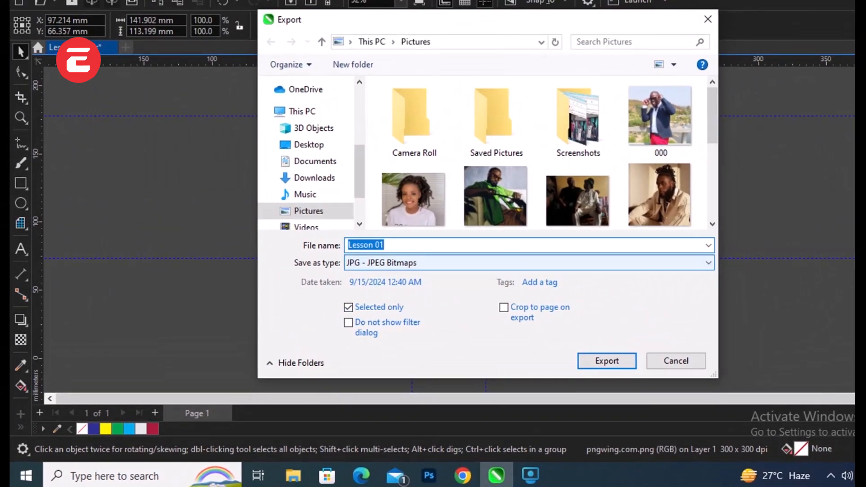
pyautogui.click(557, 239)
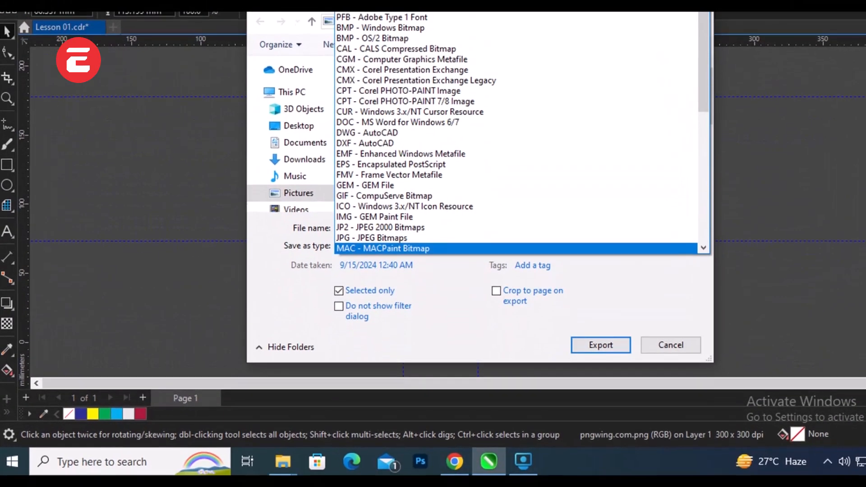
pyautogui.click(372, 306)
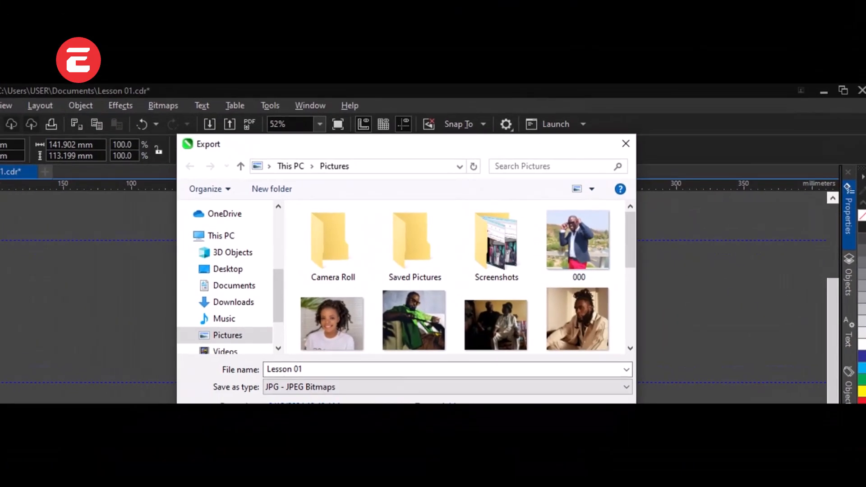
pyautogui.moveTo(464, 141); pyautogui.dragTo(621, 256)
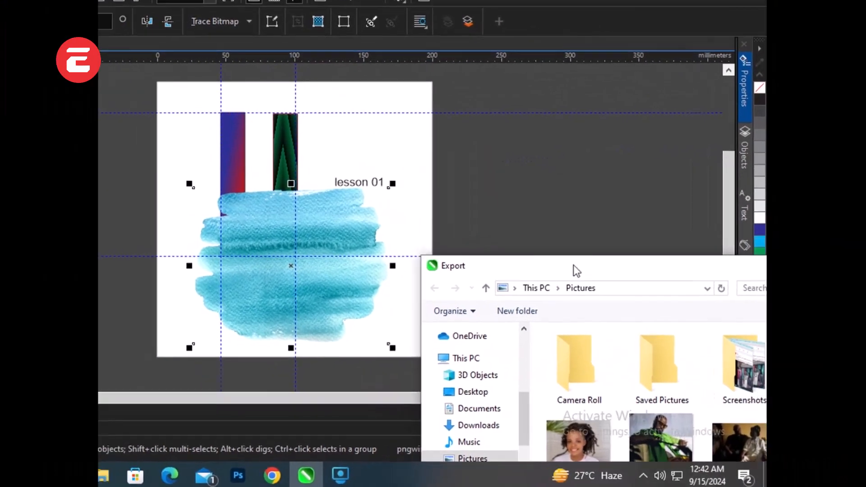
pyautogui.moveTo(717, 305); pyautogui.dragTo(378, 86)
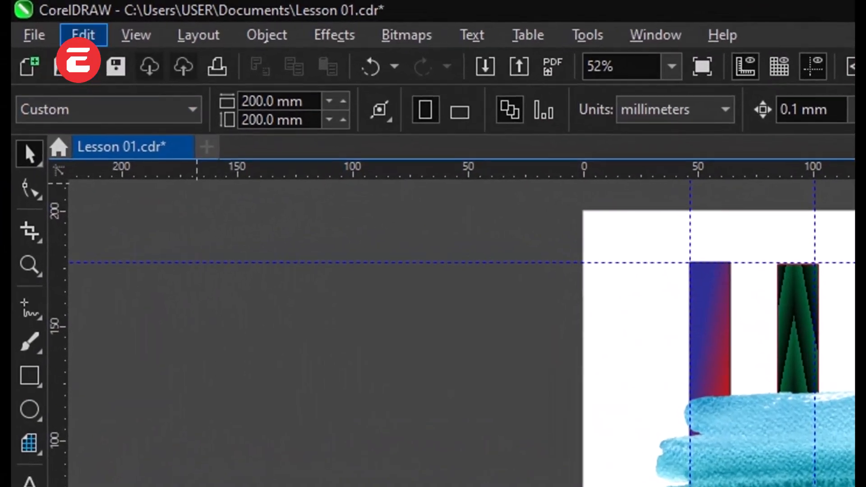
# Step: Start a JPG export of the whole page as Lesson 01 and compare the Grayscale, RGB and CMYK color modes in the preview
pyautogui.click(46, 35)
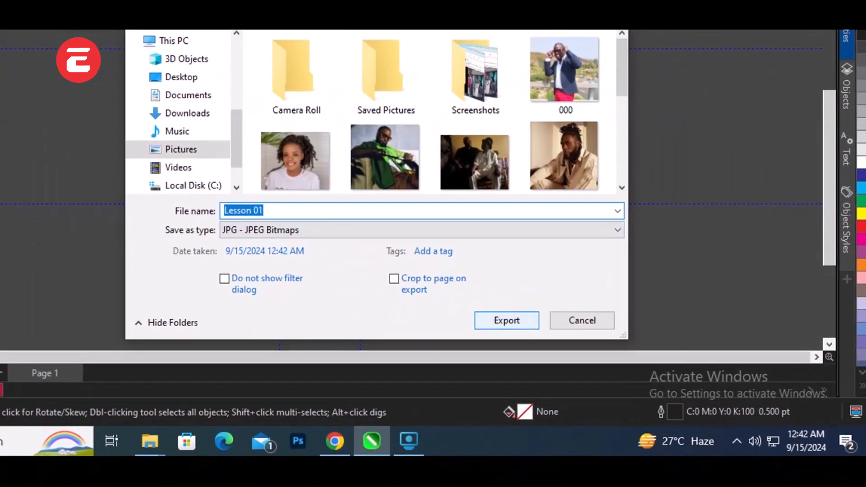
pyautogui.click(506, 320)
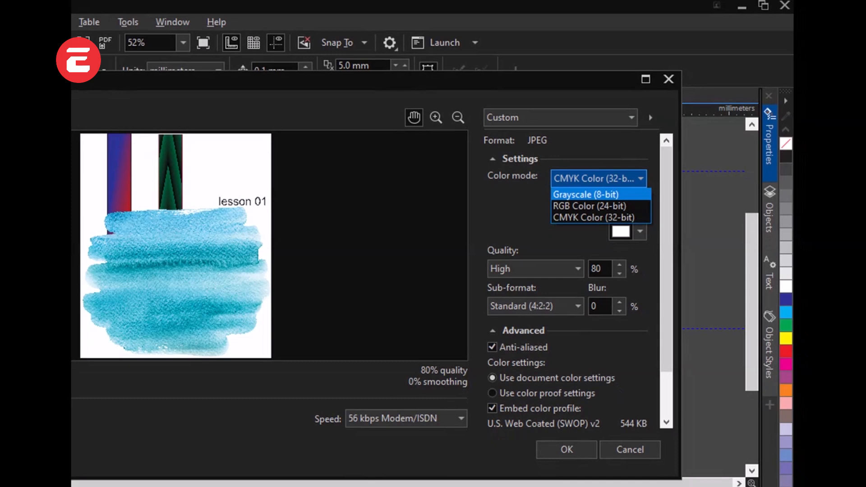
pyautogui.click(586, 195)
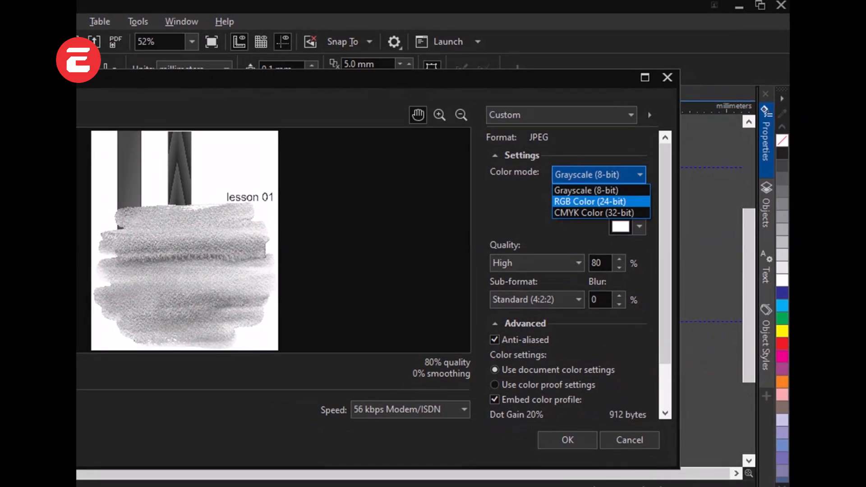
pyautogui.click(596, 213)
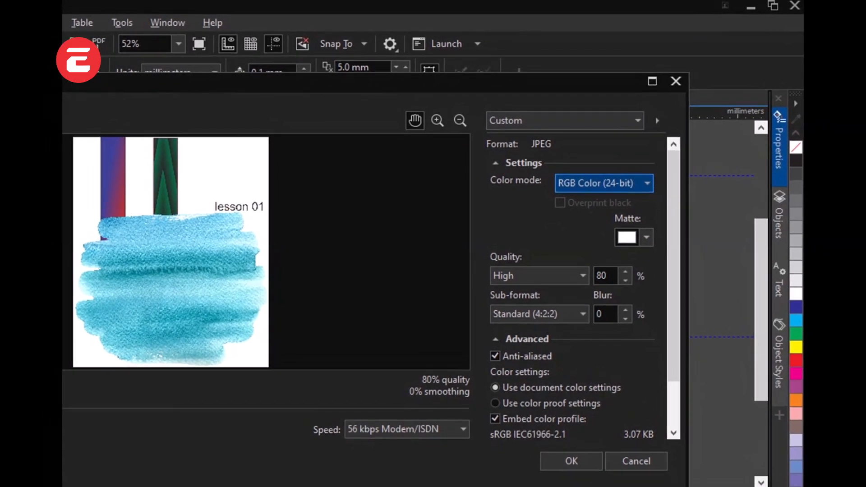
pyautogui.click(607, 187)
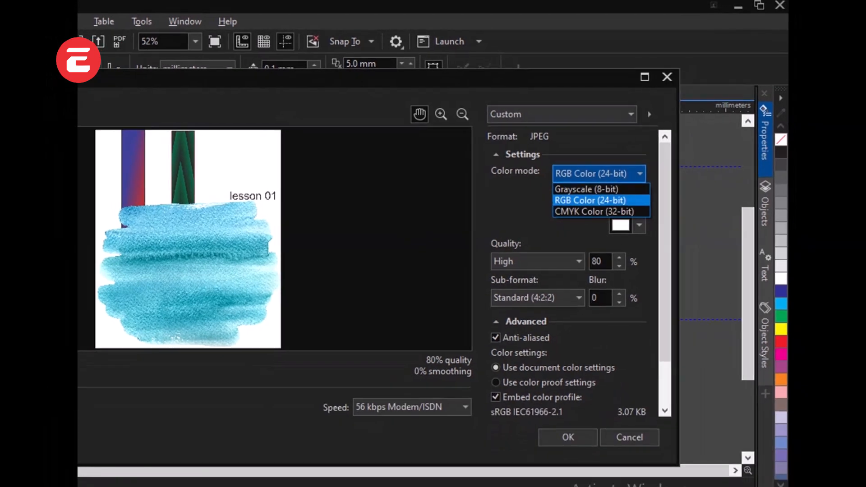
pyautogui.click(602, 228)
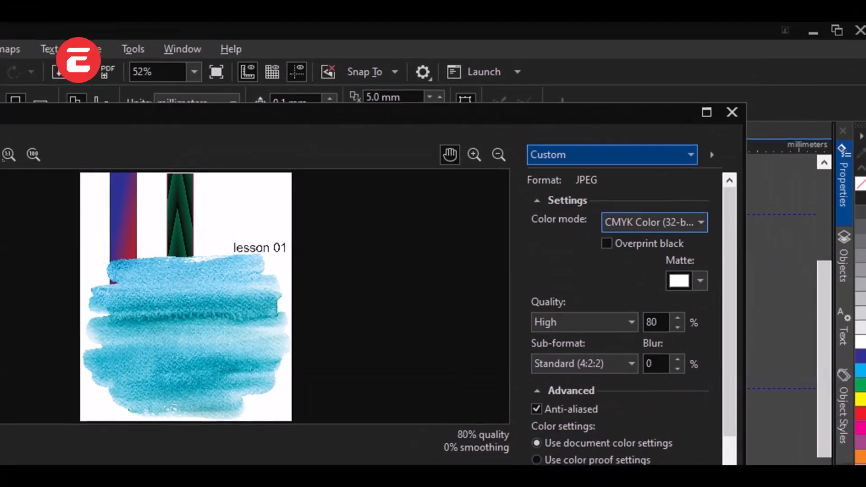
# Step: Examine the JPEG export's preset, matte color and quality options, and close the export without saving
pyautogui.click(611, 155)
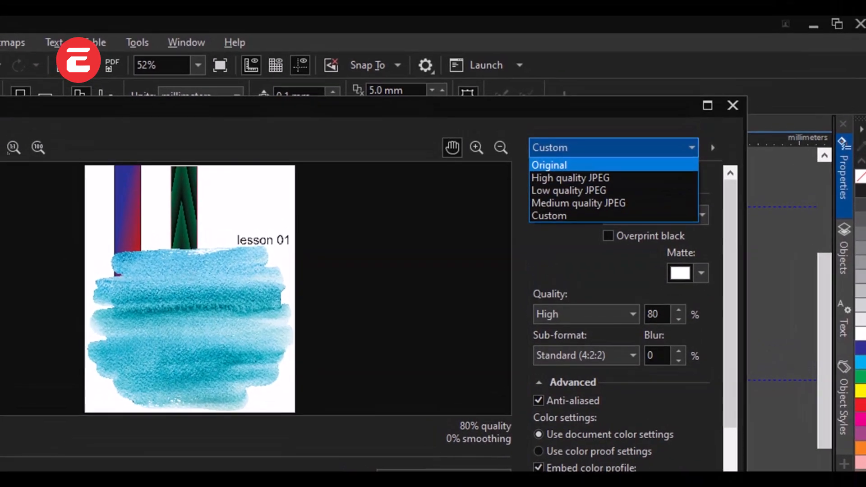
pyautogui.press('Escape')
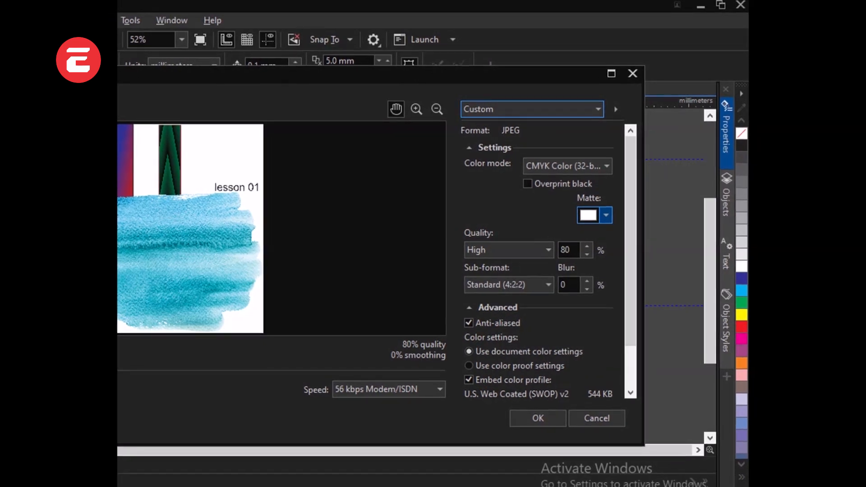
pyautogui.click(606, 215)
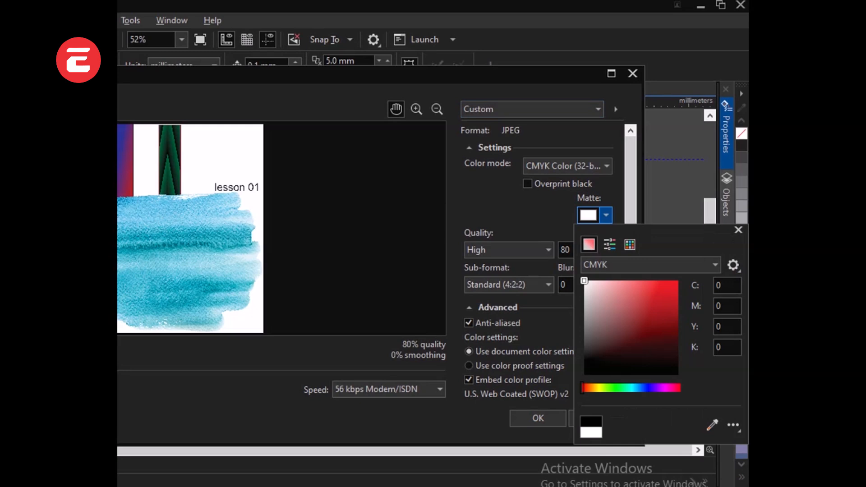
pyautogui.click(606, 215)
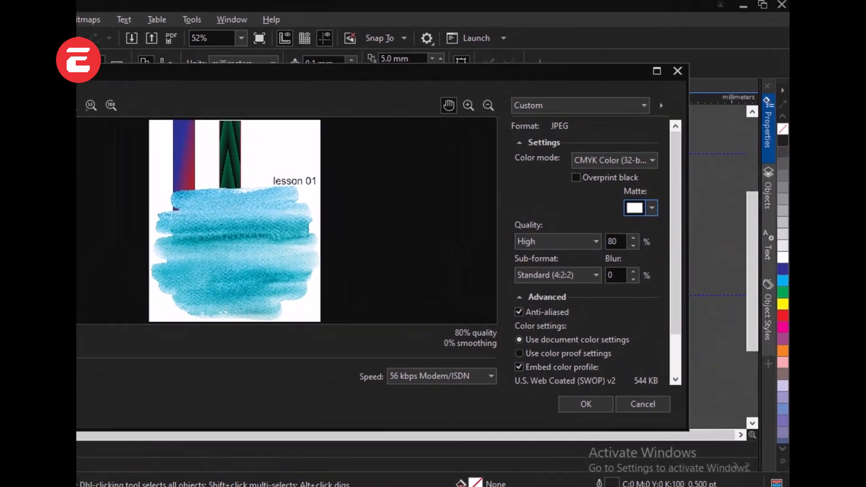
pyautogui.click(558, 242)
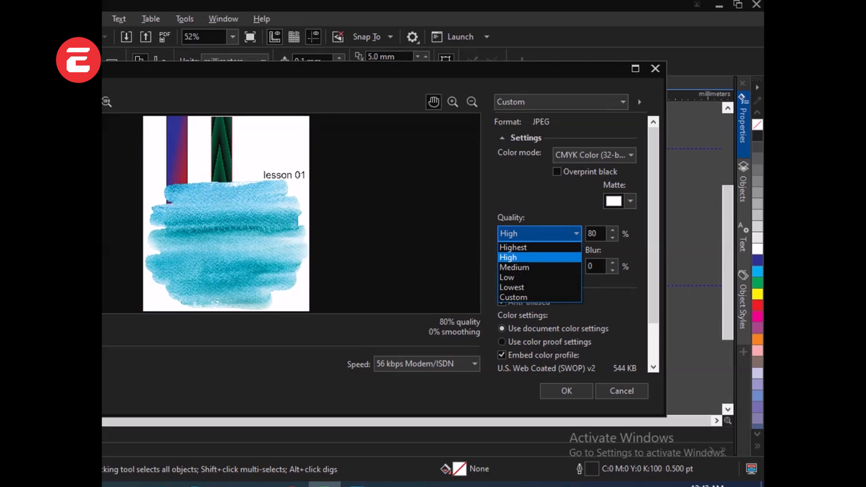
pyautogui.click(555, 266)
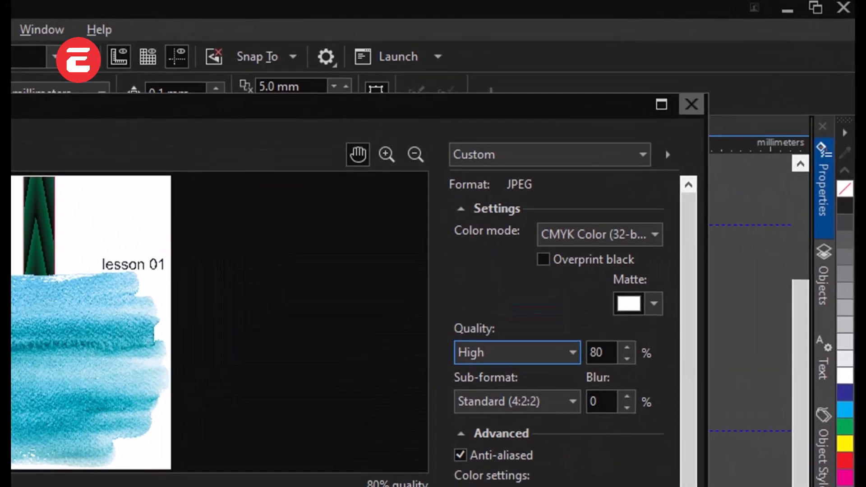
pyautogui.press('Return')
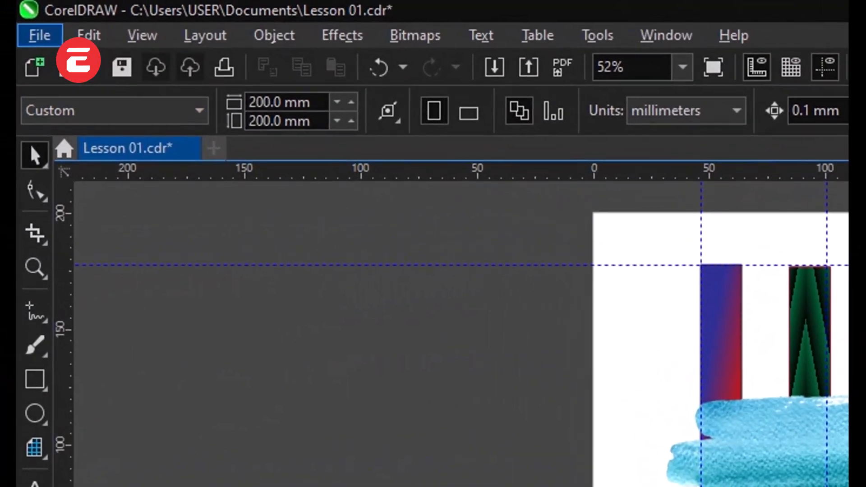
# Step: Review the remaining file commands, from Export For, Export Docker and Send To through Publish to PDF, Print and Print Preview
pyautogui.click(39, 35)
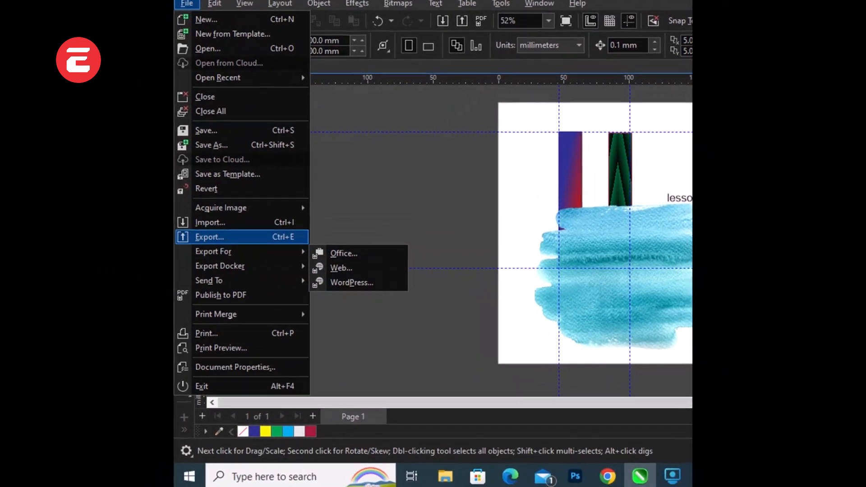
pyautogui.moveTo(219, 265)
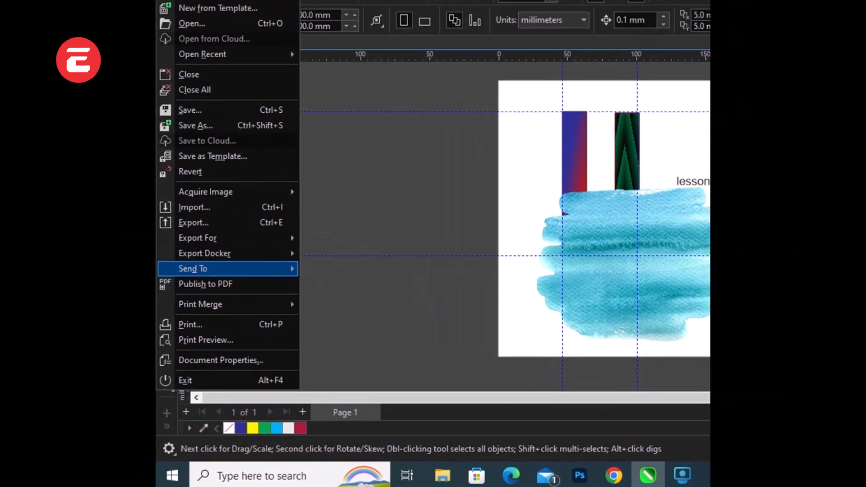
pyautogui.moveTo(235, 269)
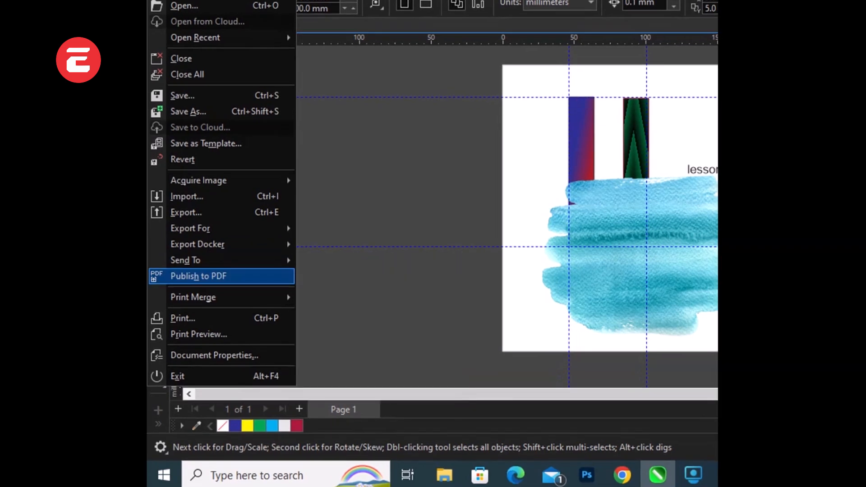
pyautogui.moveTo(221, 298)
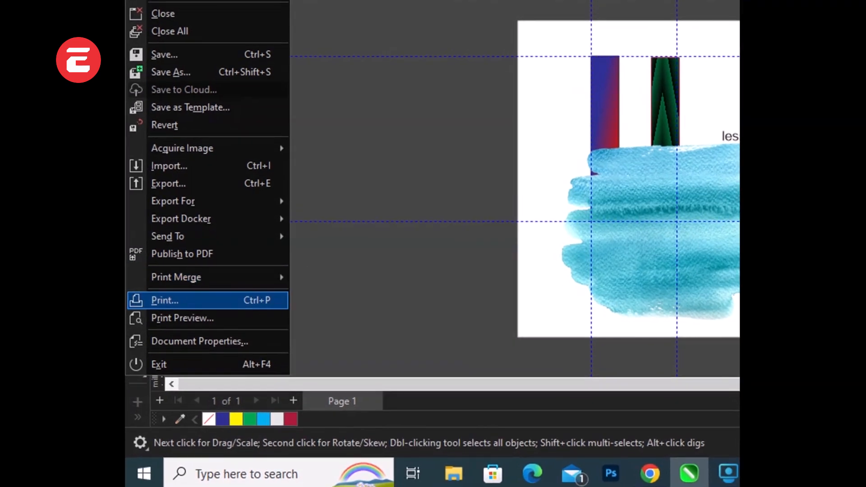
pyautogui.moveTo(216, 287)
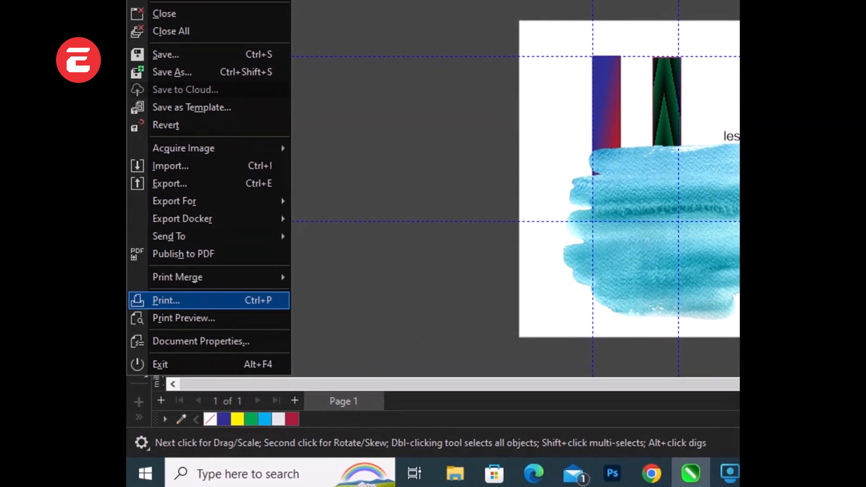
pyautogui.click(184, 319)
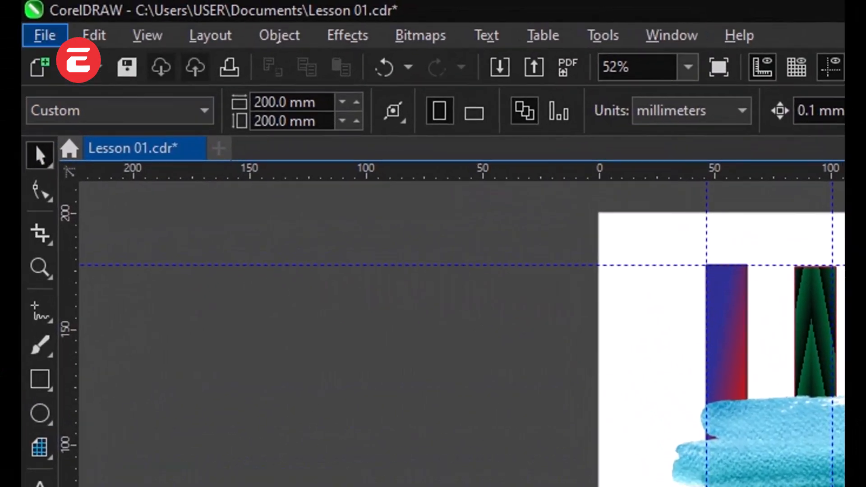
# Step: Select the blue brush-stroke image, bring it into focus and exit focus mode
pyautogui.click(156, 26)
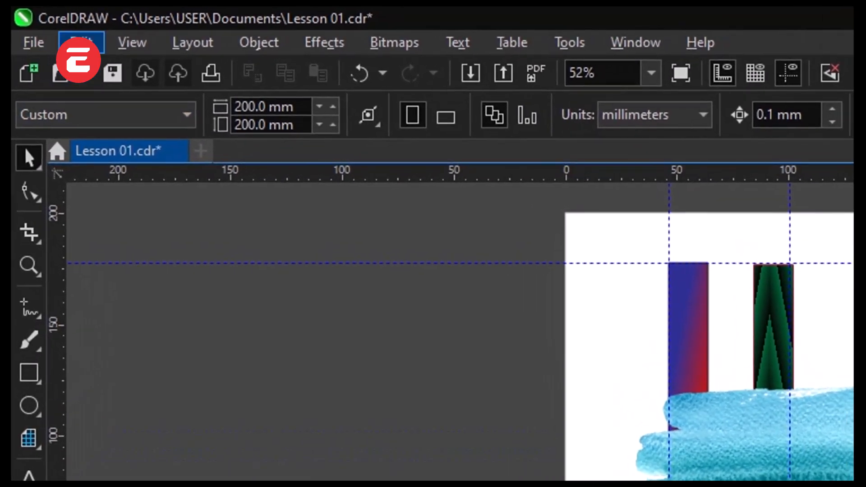
pyautogui.click(104, 43)
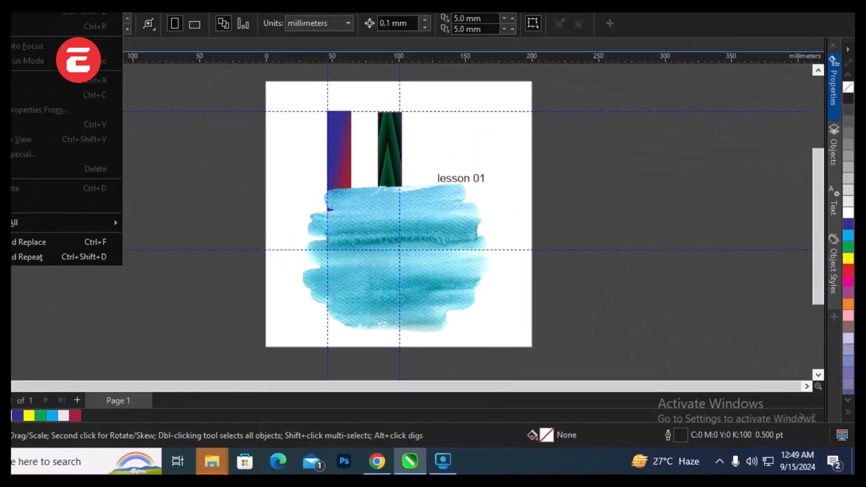
pyautogui.click(839, 450)
pyautogui.doubleClick(838, 451)
pyautogui.click(415, 207)
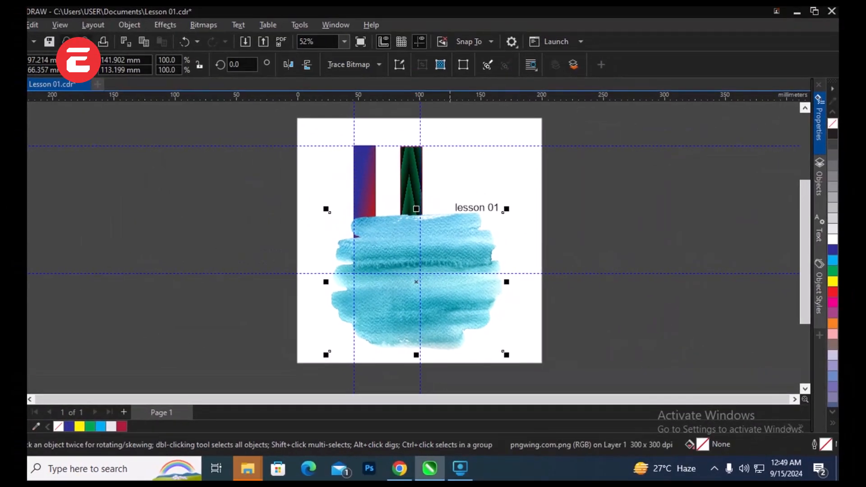
pyautogui.click(486, 64)
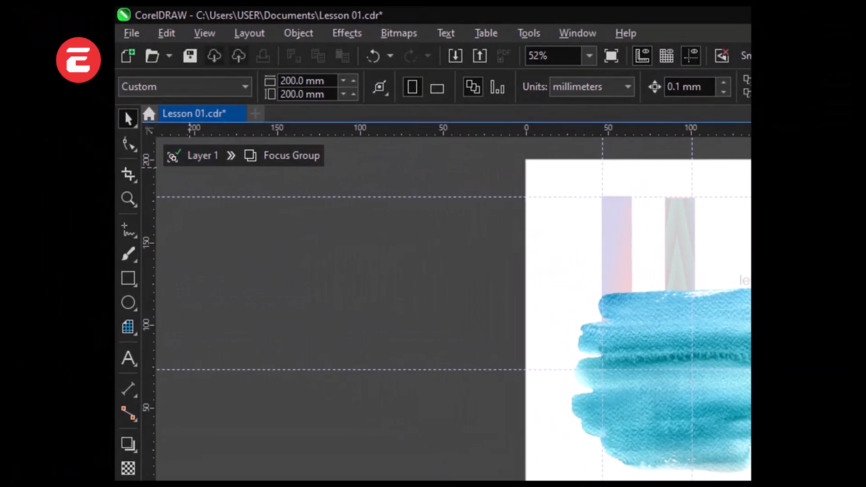
pyautogui.click(174, 156)
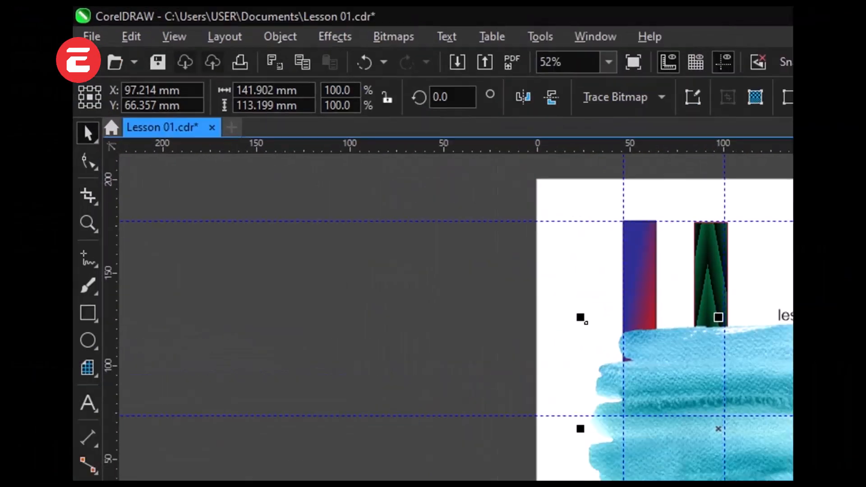
# Step: Bring the blue brush-stroke image into focus again and select it within the focus group
pyautogui.click(130, 36)
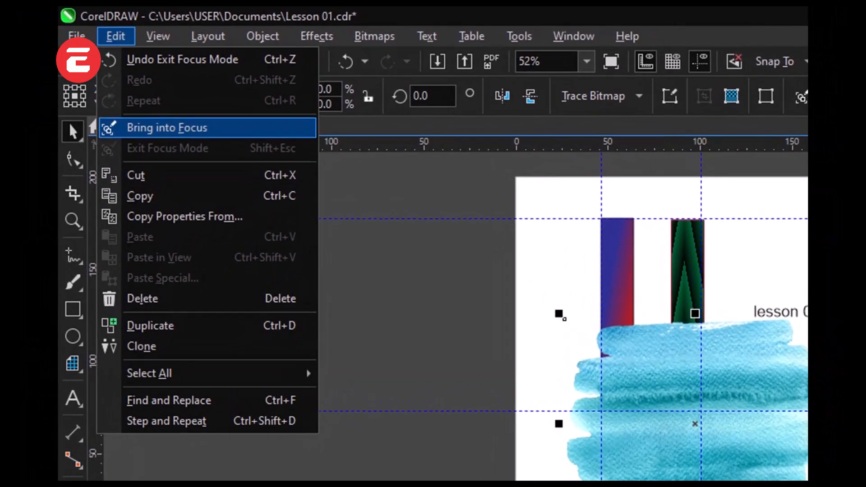
pyautogui.click(167, 128)
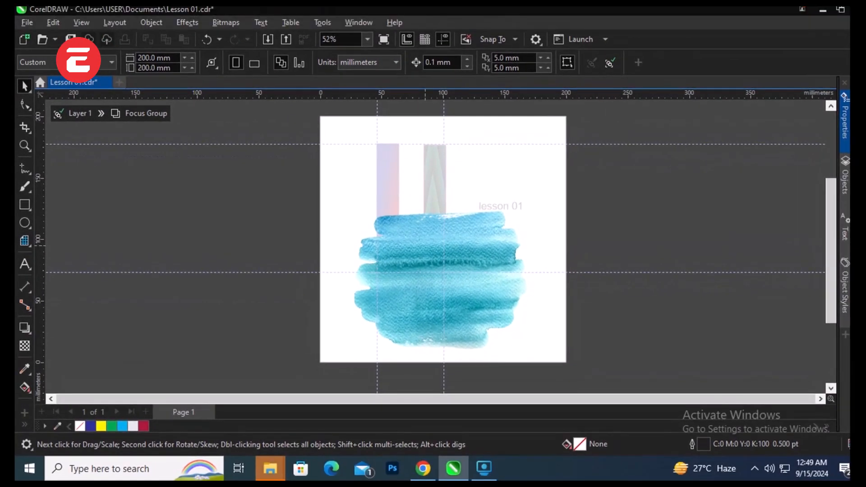
pyautogui.click(425, 246)
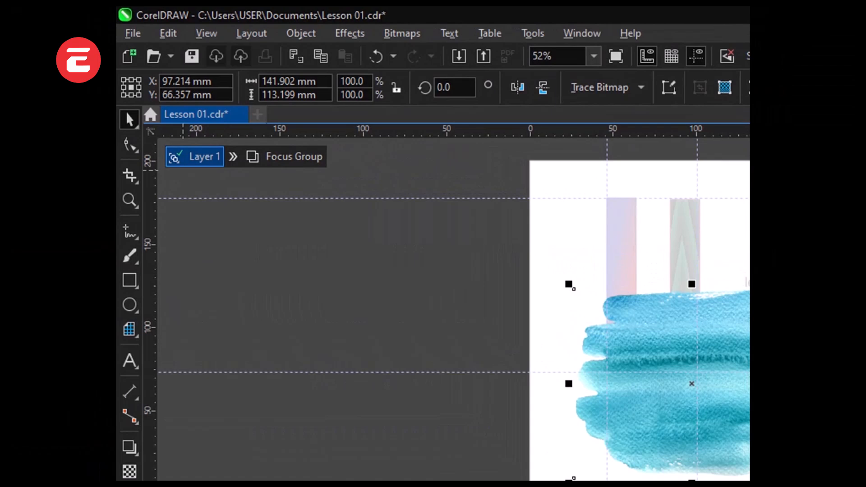
# Step: Exit focus mode back to Layer 1 and review the edit commands available for the selected brush-stroke image
pyautogui.click(194, 157)
pyautogui.click(168, 34)
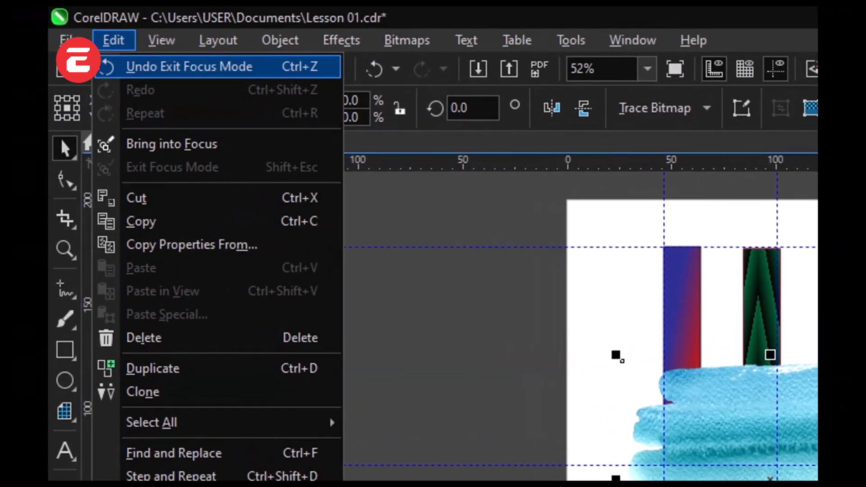
pyautogui.click(68, 73)
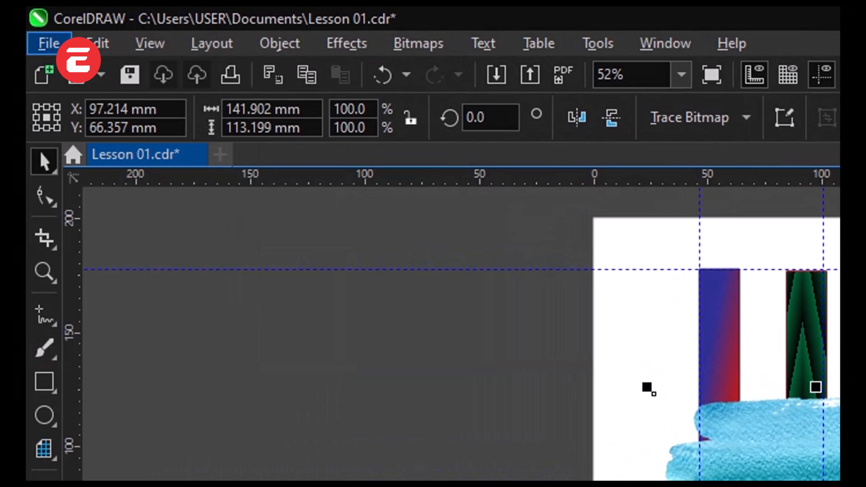
# Step: Look over the file commands, deselect the brush-stroke image and examine the edit commands with no object selected
pyautogui.click(55, 44)
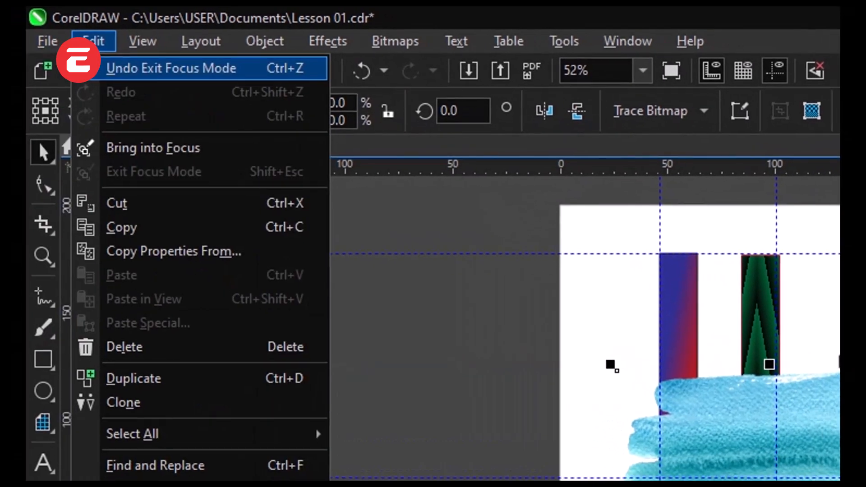
pyautogui.click(90, 44)
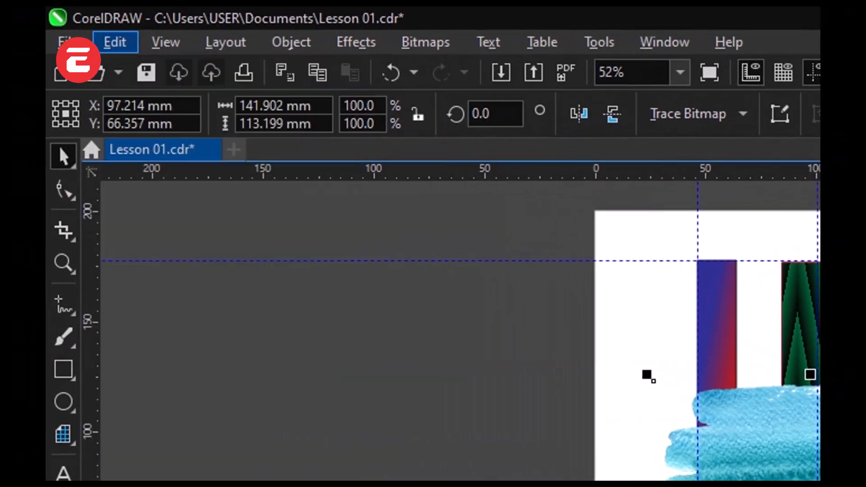
pyautogui.click(59, 43)
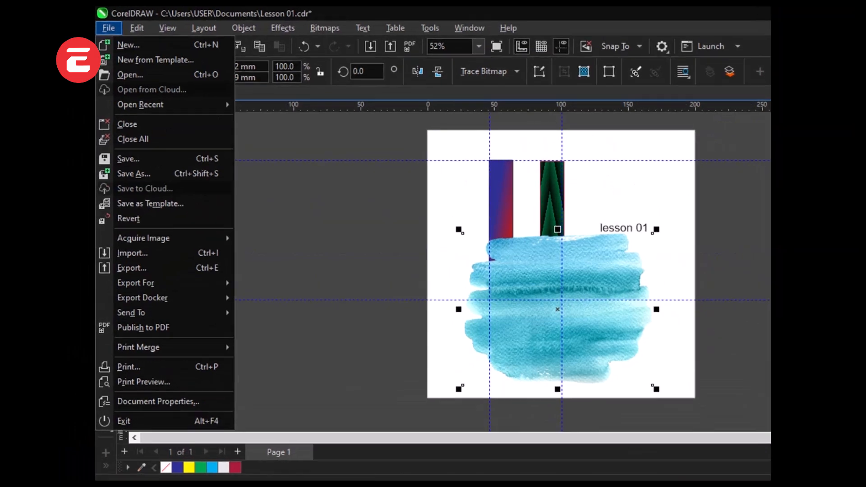
pyautogui.click(332, 58)
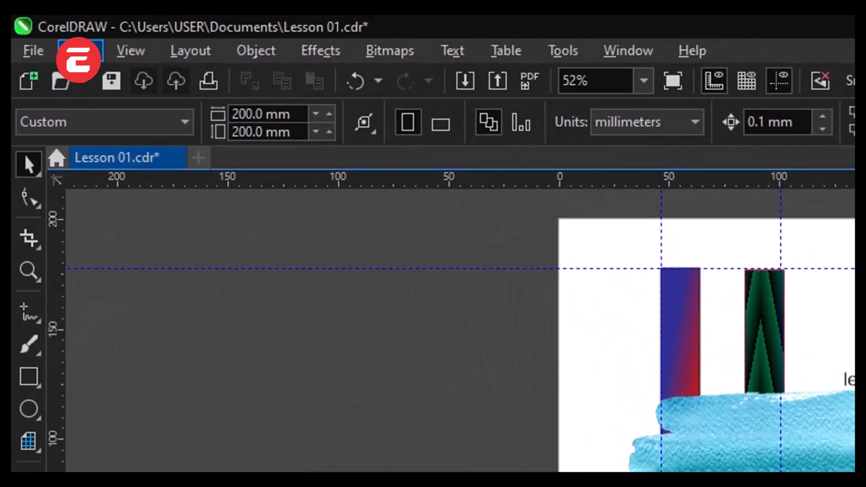
pyautogui.click(195, 27)
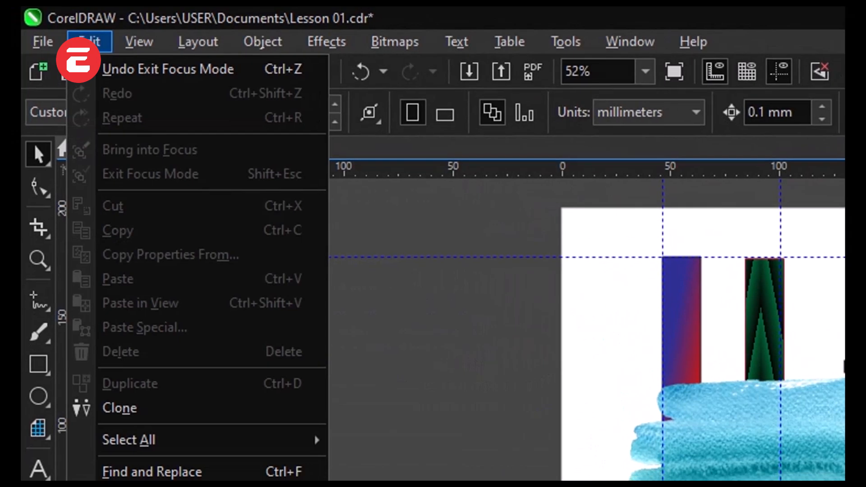
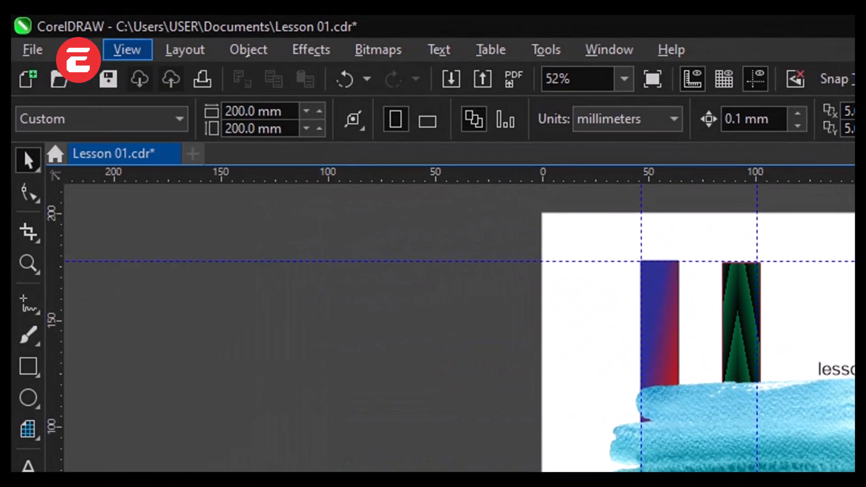
# Step: Look over the view commands, from the display modes and zoom options to the page, grid and ruler options
pyautogui.moveTo(193, 28)
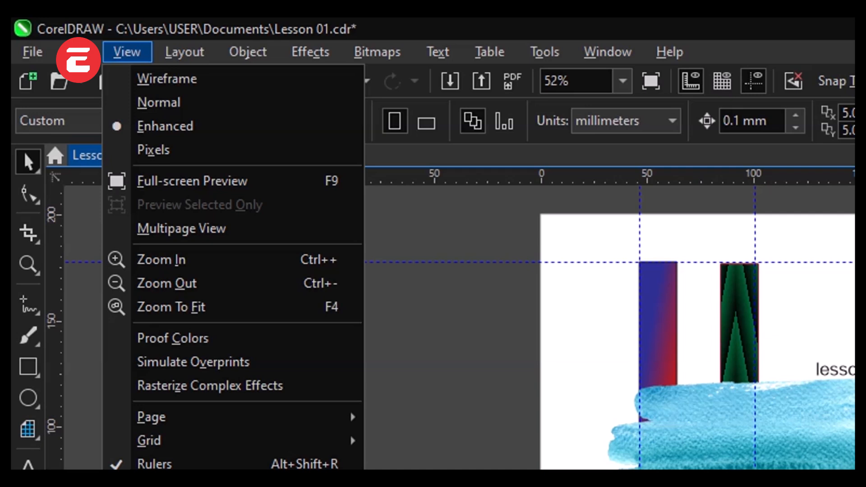
pyautogui.press('Escape')
pyautogui.hotkey('alt', 'v')
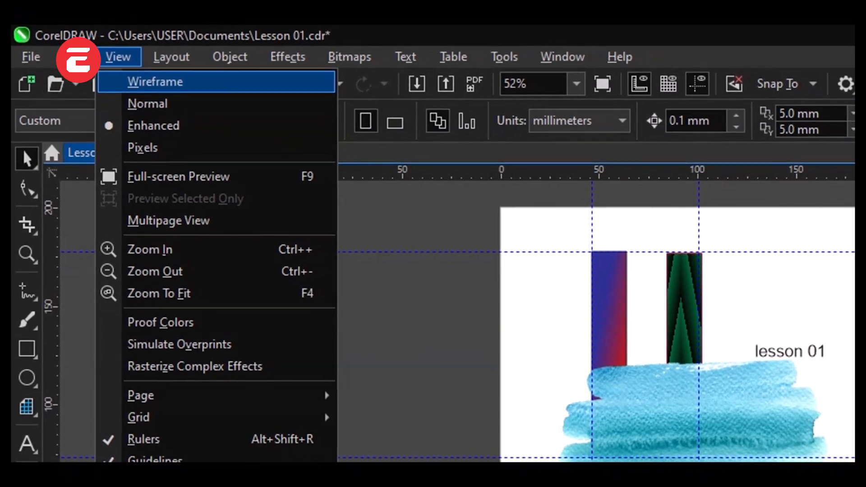
pyautogui.press('Down')
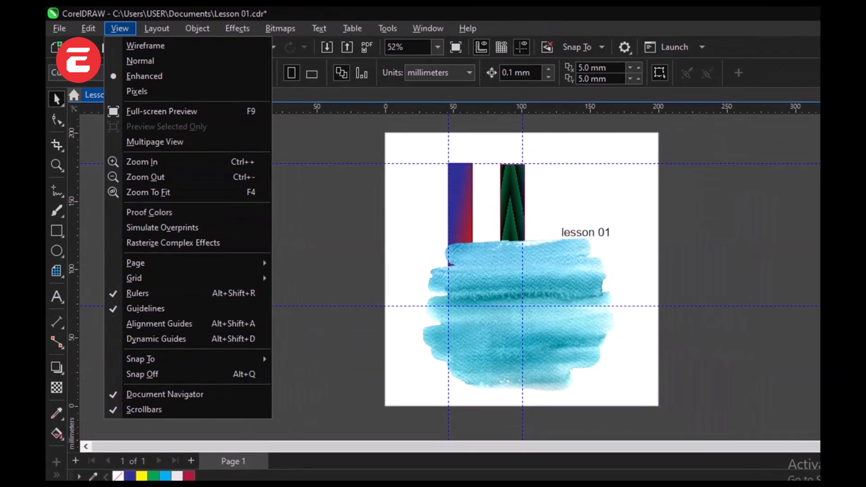
pyautogui.click(427, 379)
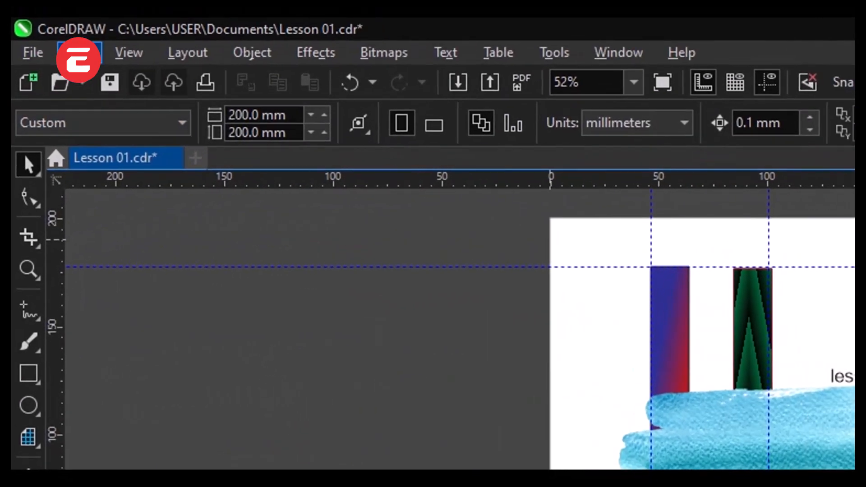
# Step: Switch the display to Wireframe and move the lesson 01 text to about X 112 mm, Y 137 mm, partly over the second rectangle
pyautogui.click(152, 27)
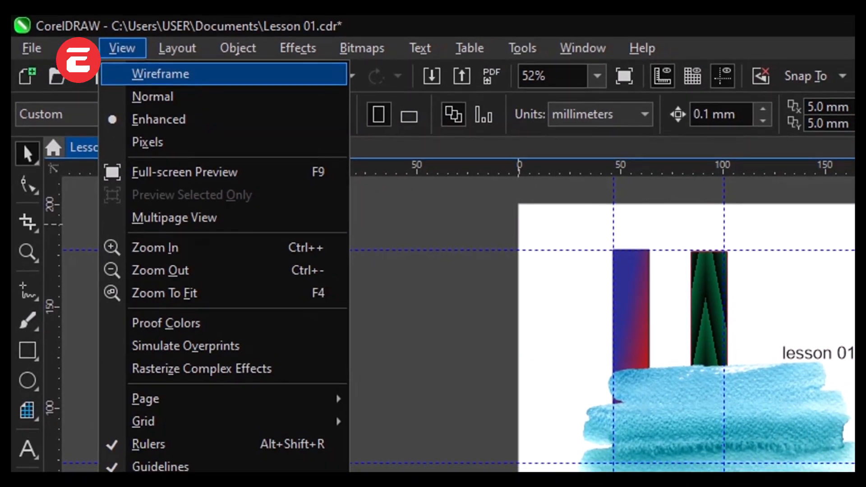
pyautogui.click(160, 74)
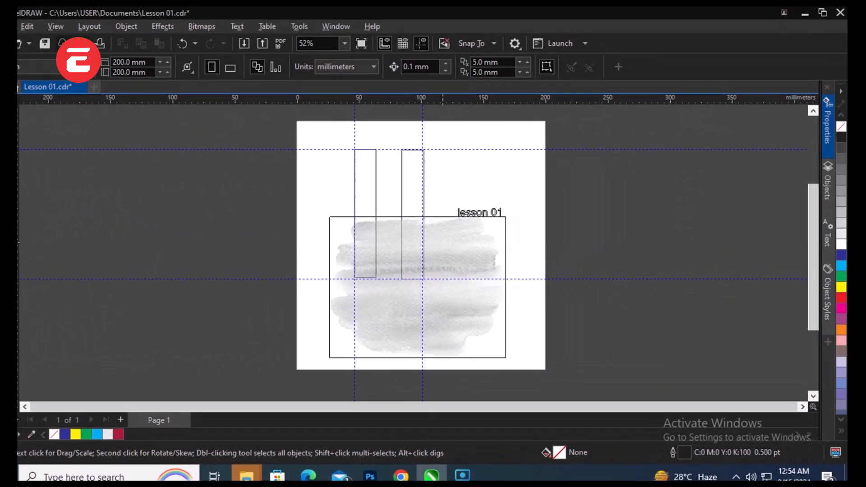
pyautogui.moveTo(499, 213); pyautogui.dragTo(454, 200)
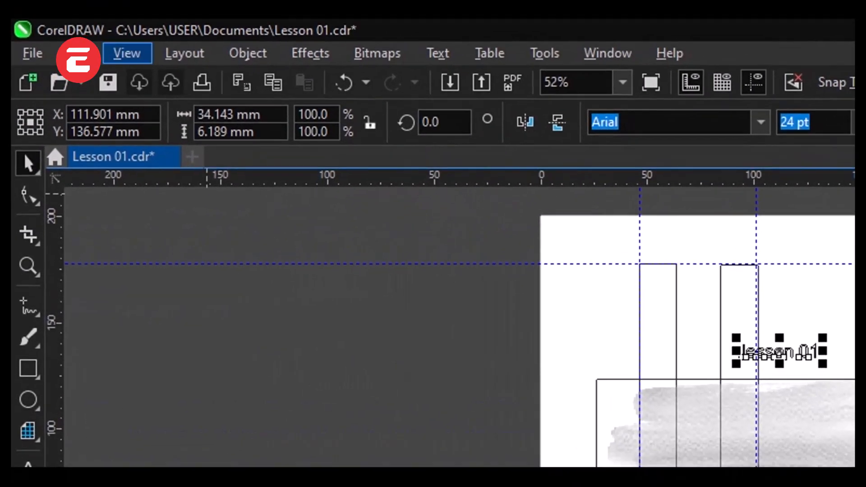
# Step: Display the artwork in Normal view and then in Enhanced view to compare the rendering
pyautogui.click(127, 53)
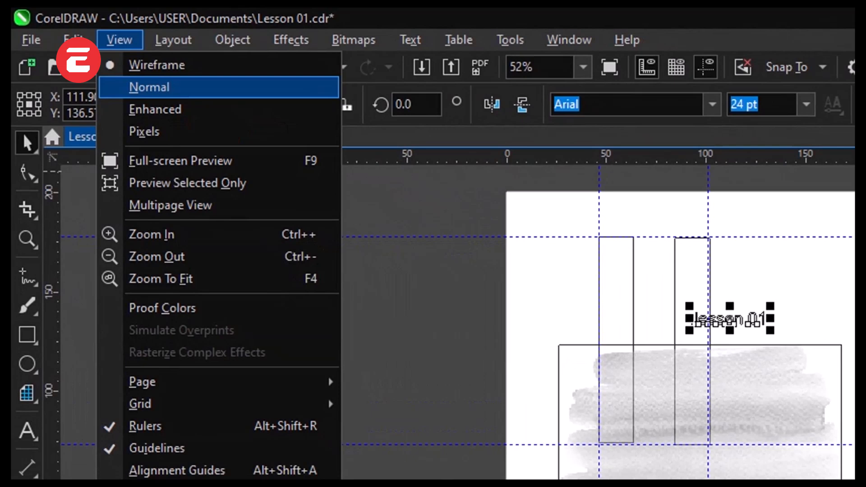
pyautogui.press('Return')
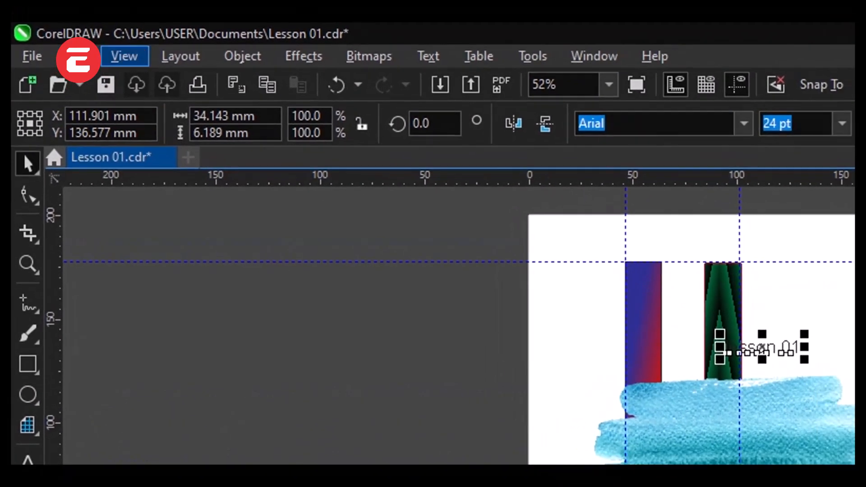
pyautogui.click(129, 49)
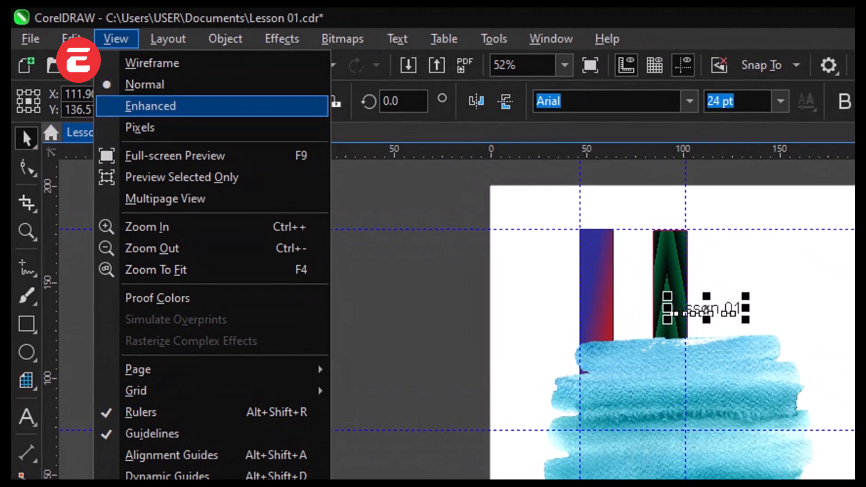
pyautogui.click(152, 105)
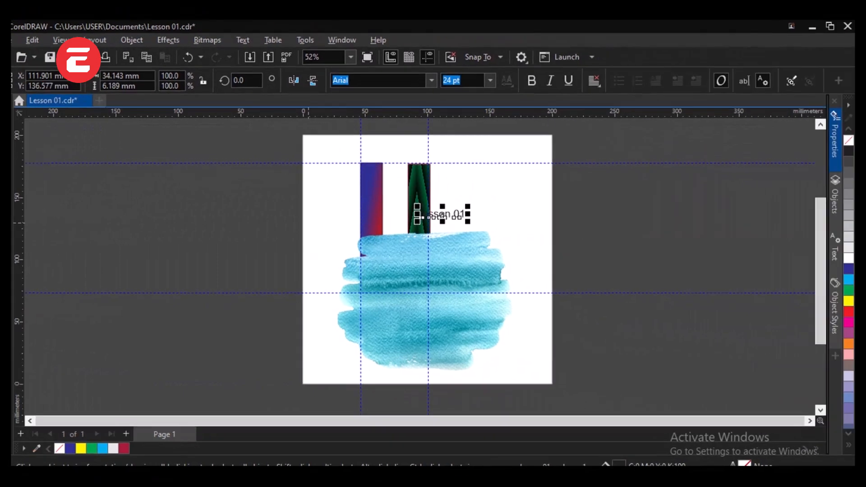
pyautogui.scroll(-1, 583, 237)
pyautogui.scroll(2, 455, 219)
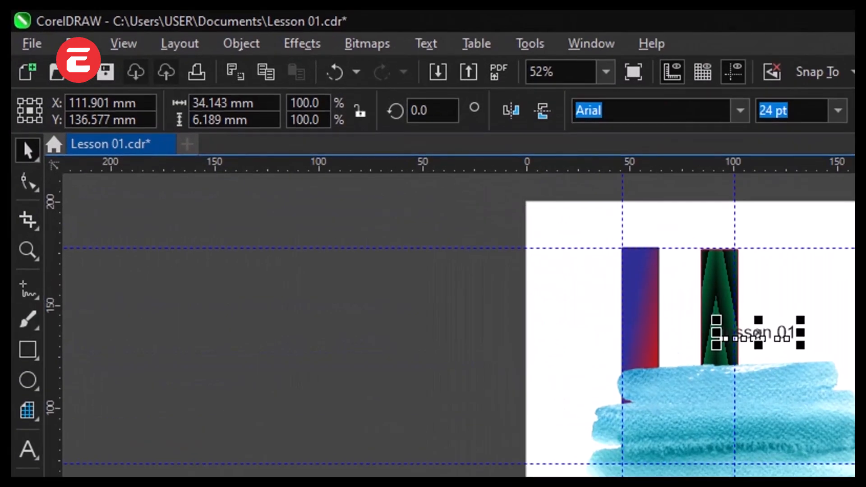
# Step: Compare Normal and Pixels display modes and return the document to Normal view
pyautogui.click(40, 37)
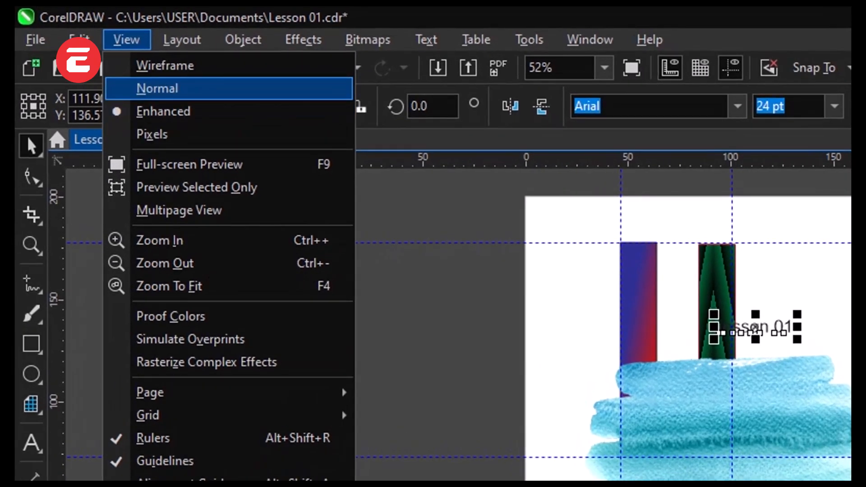
pyautogui.click(157, 89)
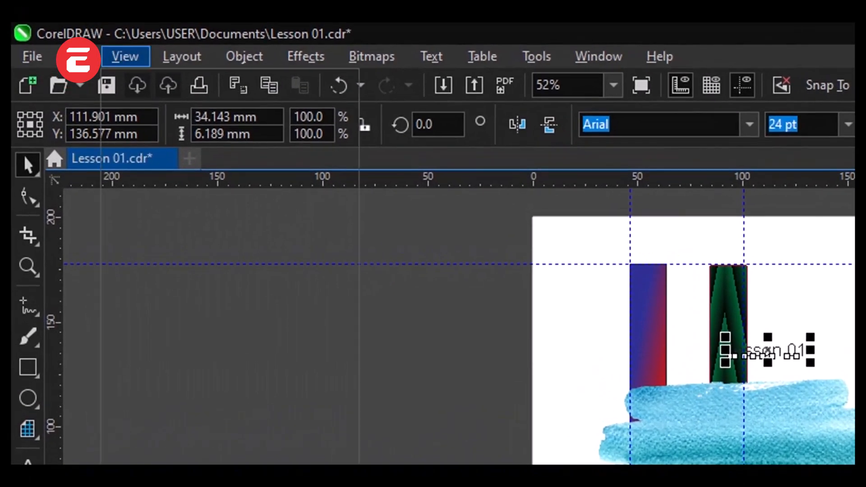
pyautogui.click(126, 39)
pyautogui.click(169, 122)
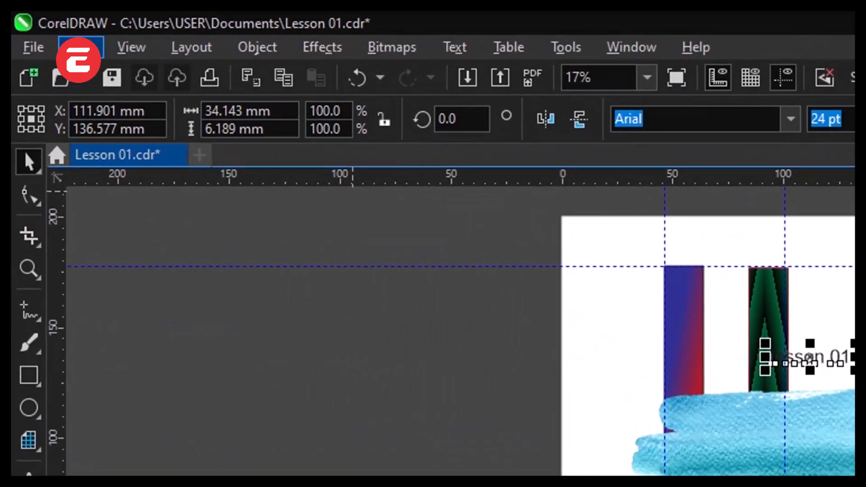
pyautogui.click(37, 50)
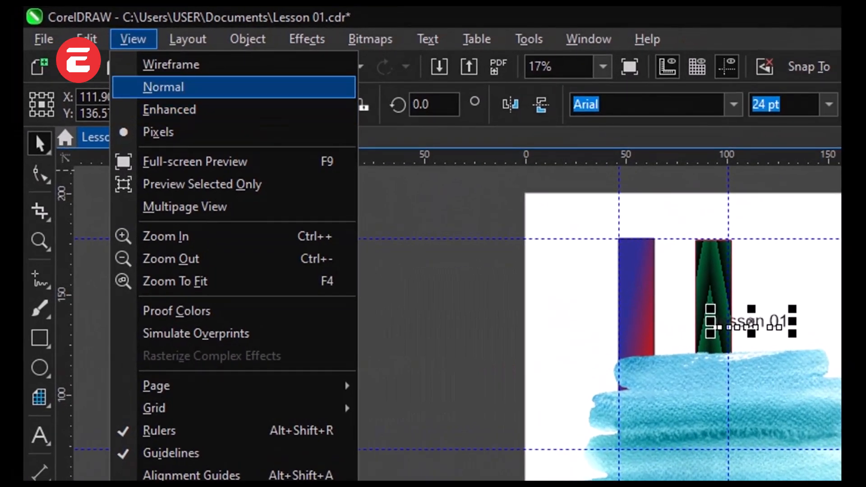
pyautogui.click(180, 87)
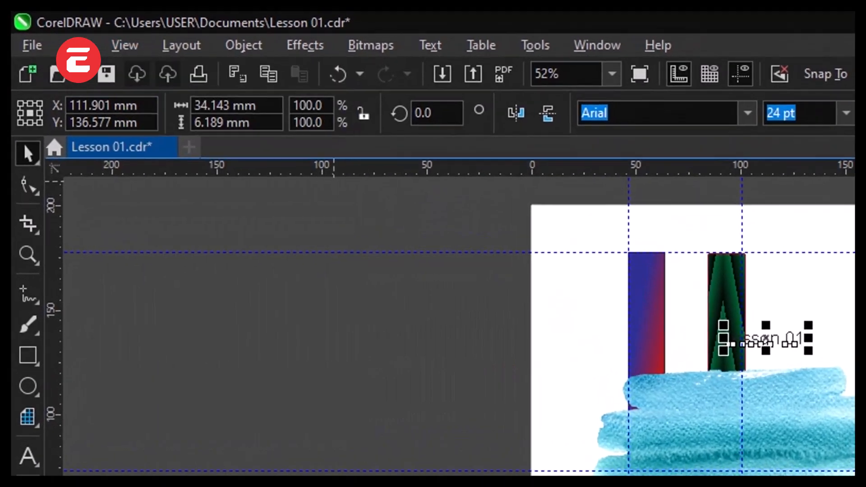
# Step: Preview only the selected lesson 01 text in full screen, then exit the preview
pyautogui.click(133, 39)
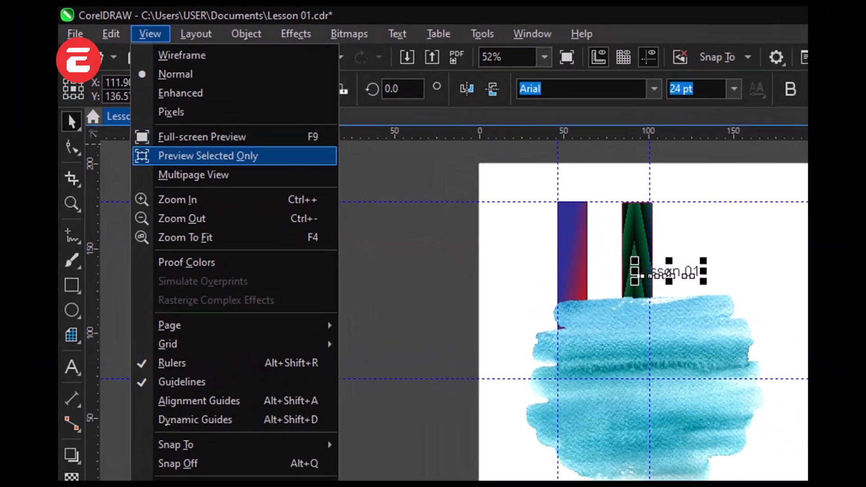
pyautogui.click(208, 155)
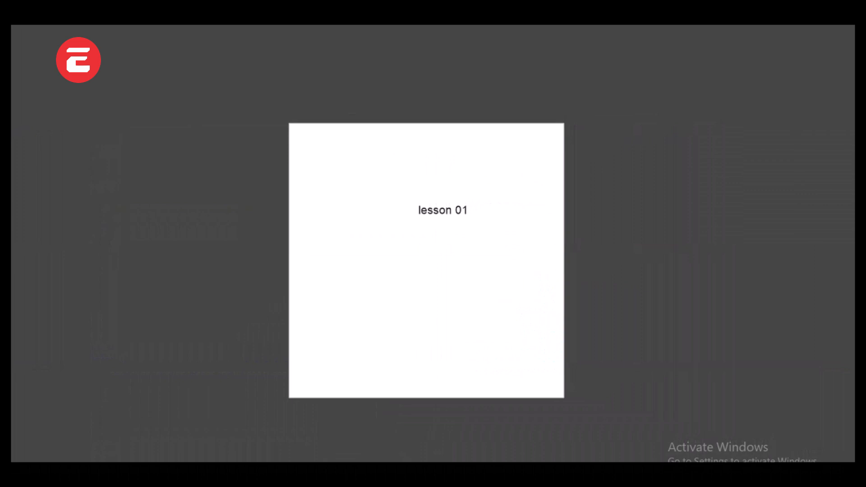
pyautogui.press('Escape')
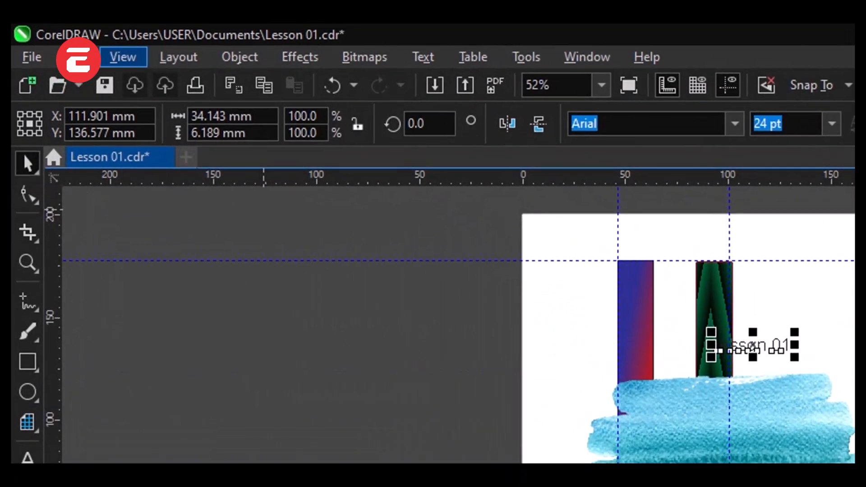
# Step: Review the page, grid, guide and snapping options among the view commands, then deselect the lesson 01 text
pyautogui.click(124, 56)
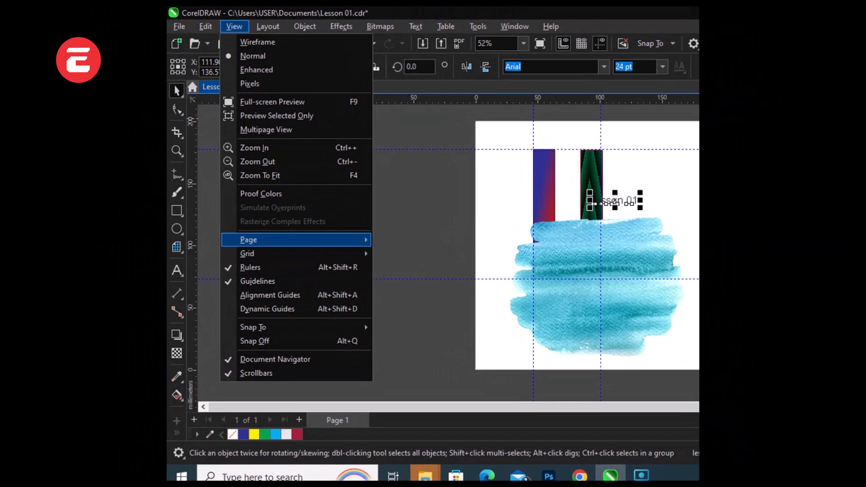
pyautogui.moveTo(252, 254)
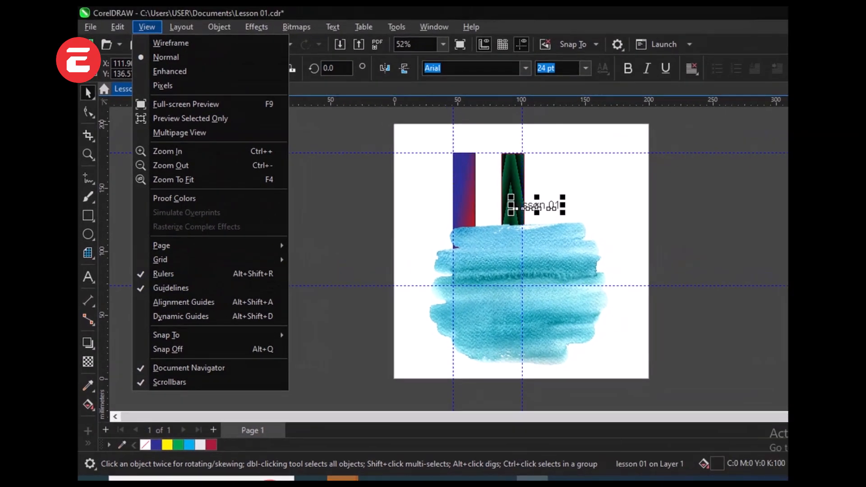
pyautogui.click(436, 189)
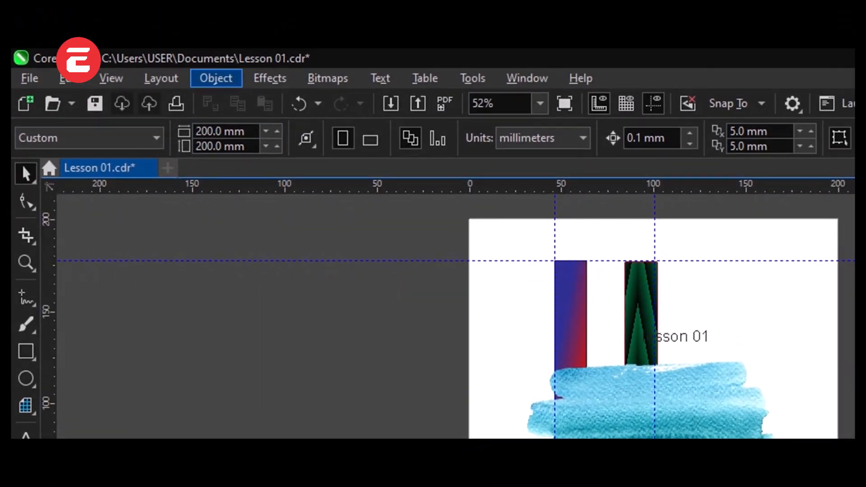
# Step: Examine the object commands with nothing selected, then with the blue brush-stroke image selected, including the Create and PowerClip options
pyautogui.click(216, 78)
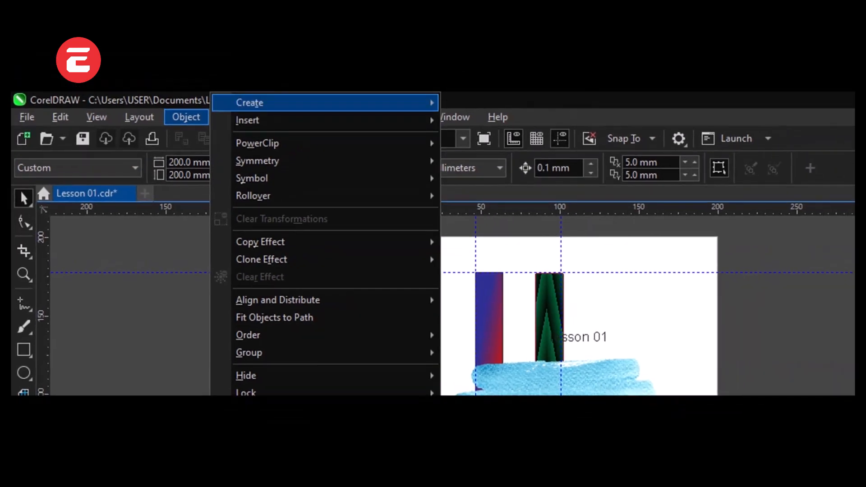
pyautogui.moveTo(289, 61)
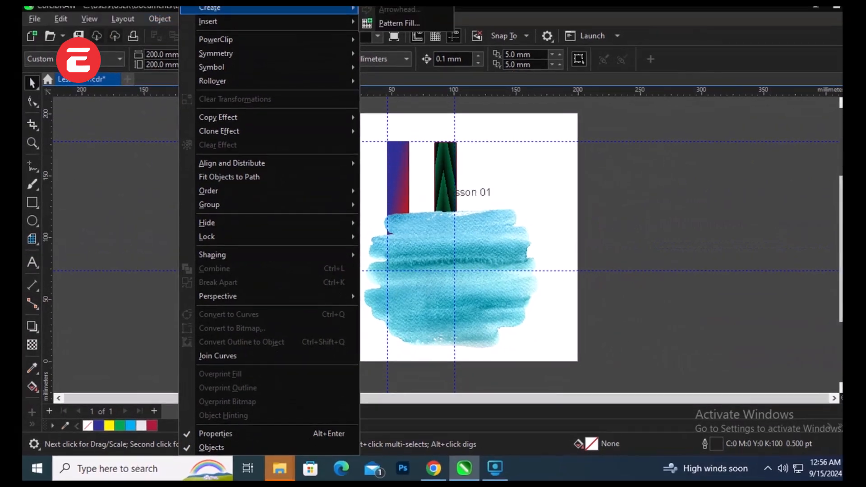
pyautogui.click(417, 230)
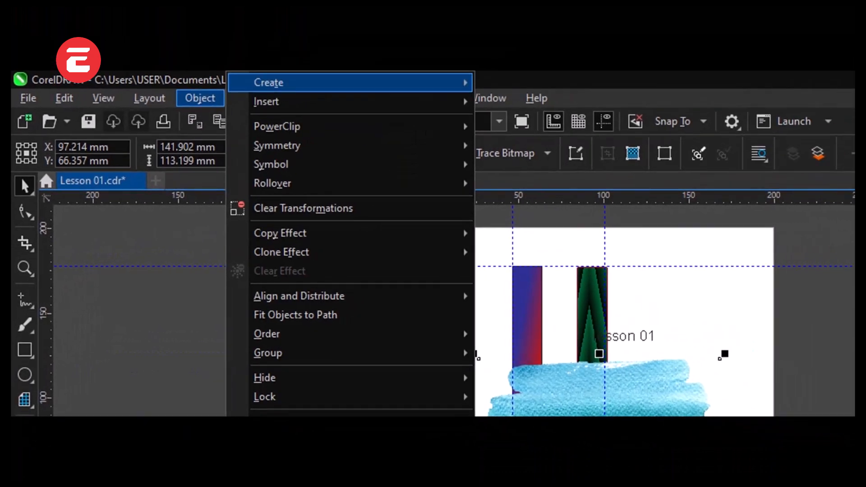
pyautogui.moveTo(291, 63)
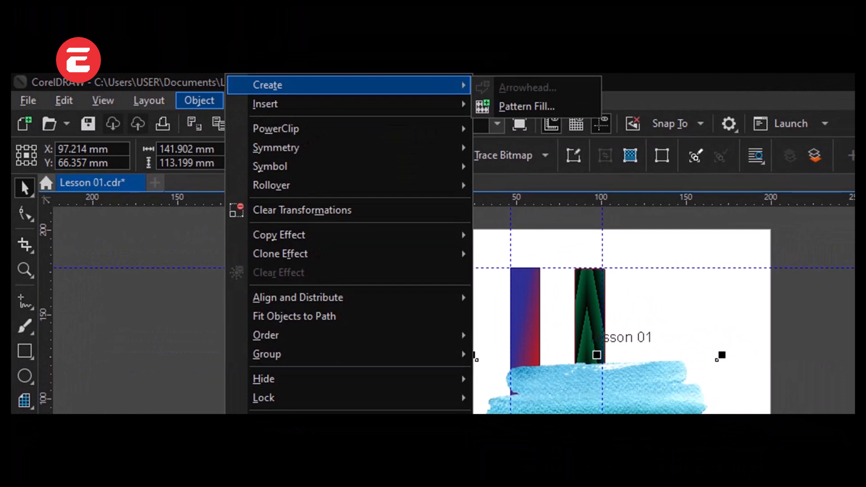
pyautogui.moveTo(288, 104)
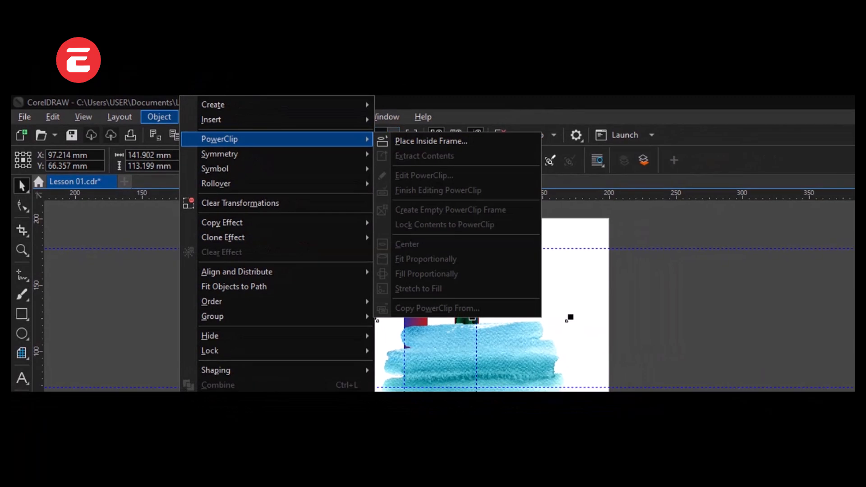
pyautogui.moveTo(221, 118)
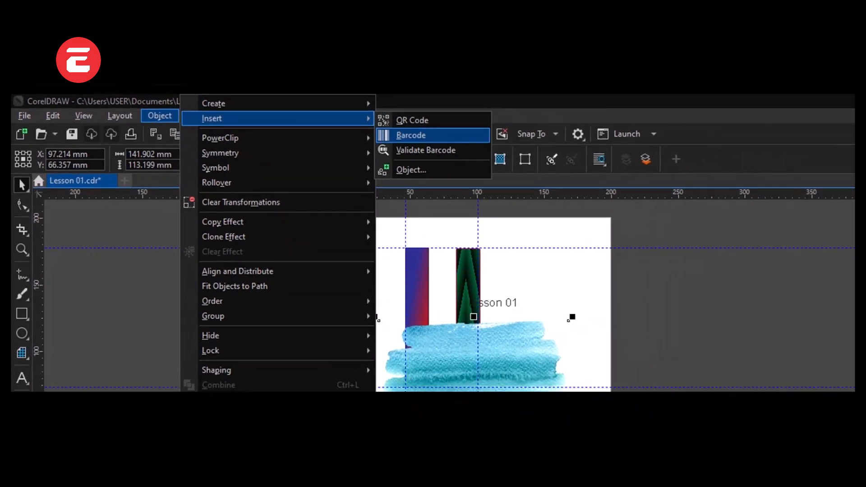
pyautogui.click(410, 136)
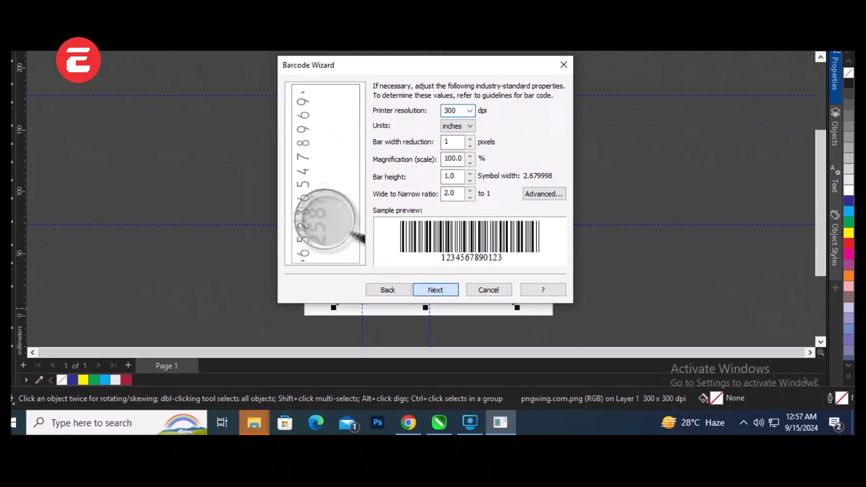
pyautogui.press('Return')
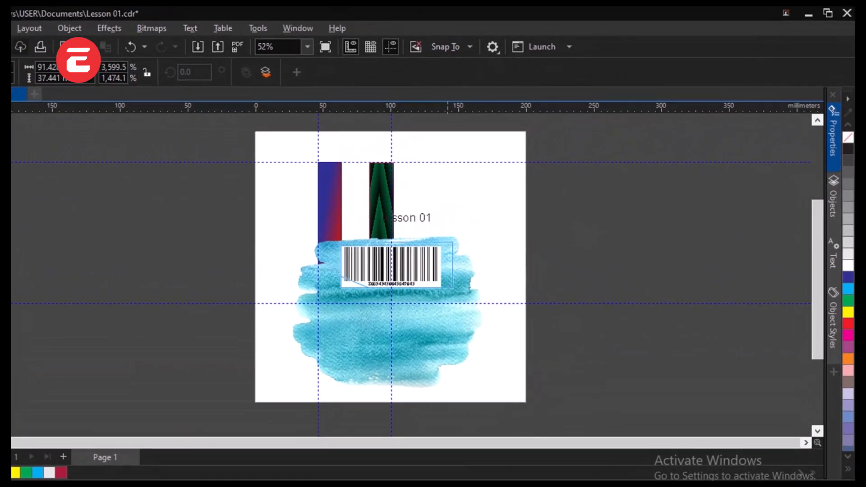
# Step: Enlarge the barcode to about 132 × 54 mm and place it over the lower part of the blue brush-stroke image
pyautogui.moveTo(452, 242); pyautogui.dragTo(520, 215)
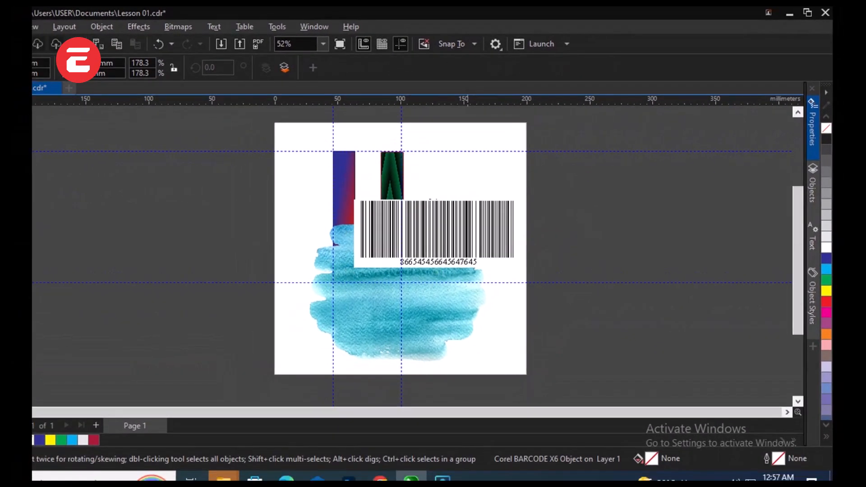
pyautogui.moveTo(467, 236); pyautogui.dragTo(420, 179)
pyautogui.moveTo(444, 208); pyautogui.dragTo(437, 261)
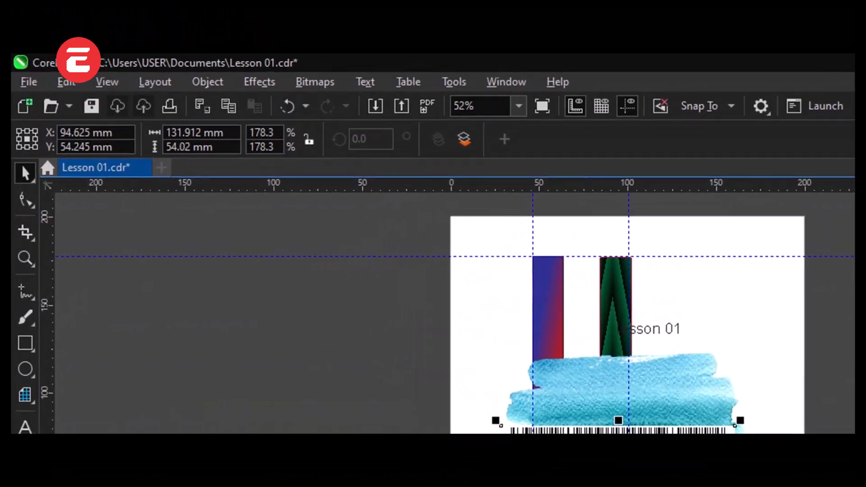
# Step: Examine the object types available for inserting a new object while the barcode is selected
pyautogui.click(208, 82)
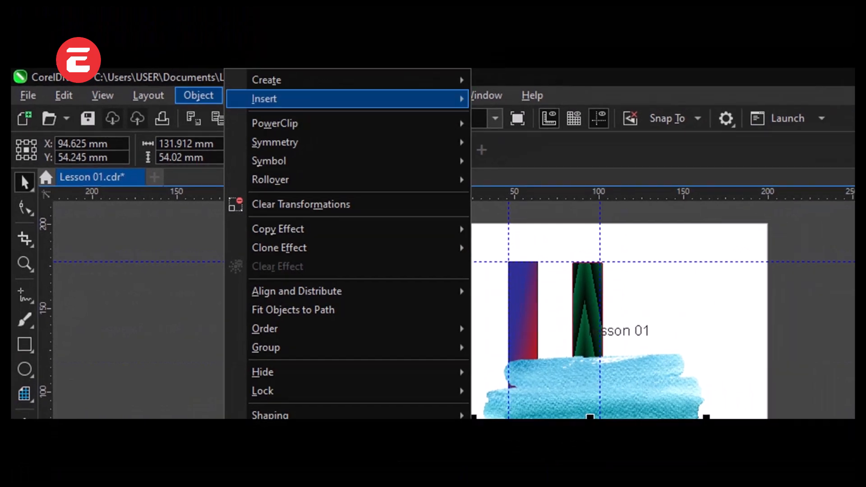
pyautogui.moveTo(298, 83)
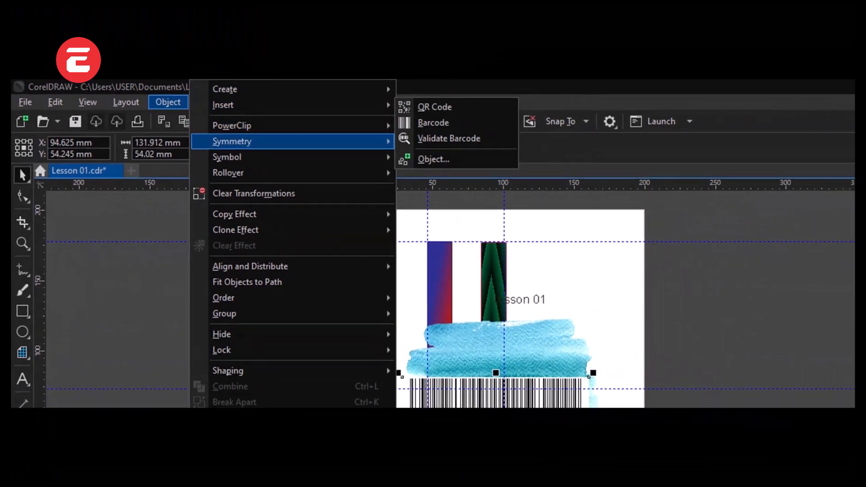
pyautogui.moveTo(292, 119)
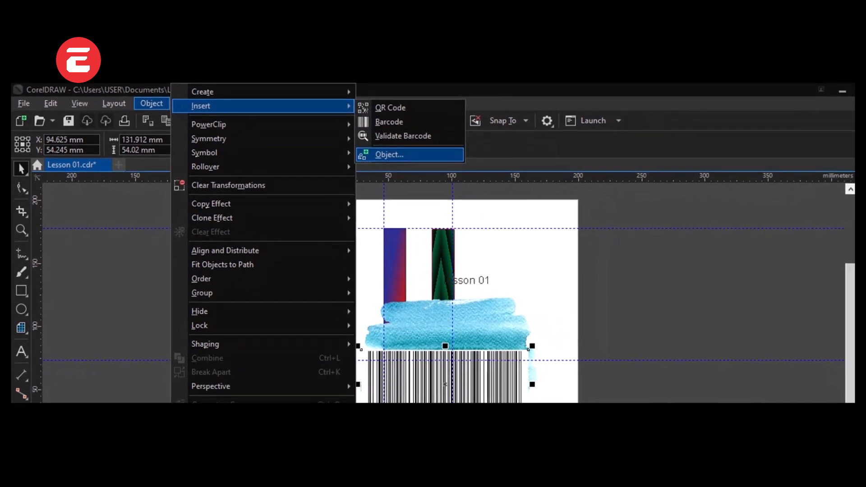
pyautogui.click(392, 156)
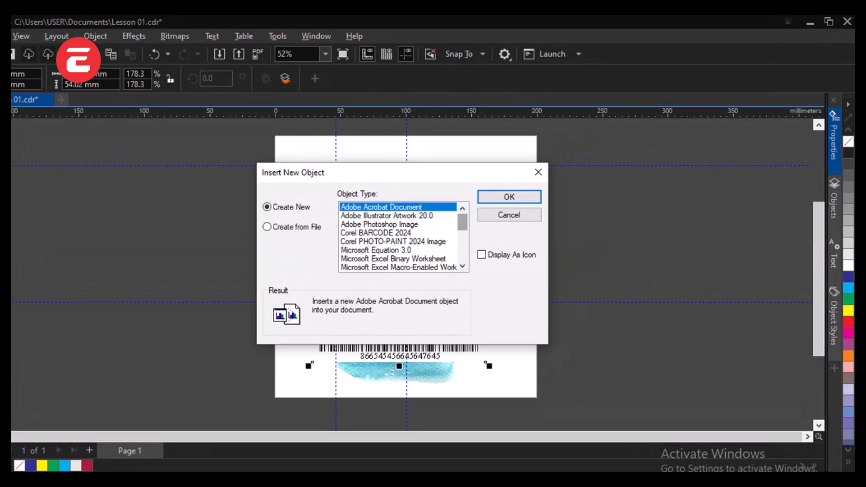
pyautogui.scroll(-3, 458, 221)
pyautogui.scroll(-3, 403, 230)
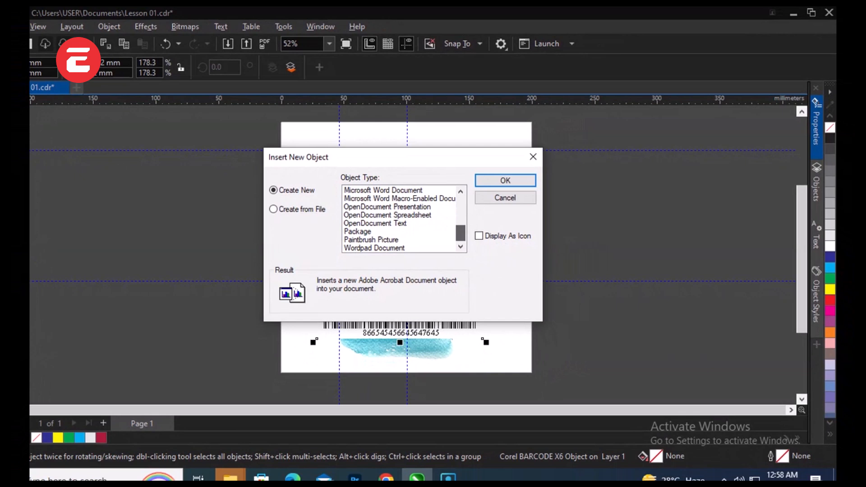
pyautogui.scroll(3, 399, 219)
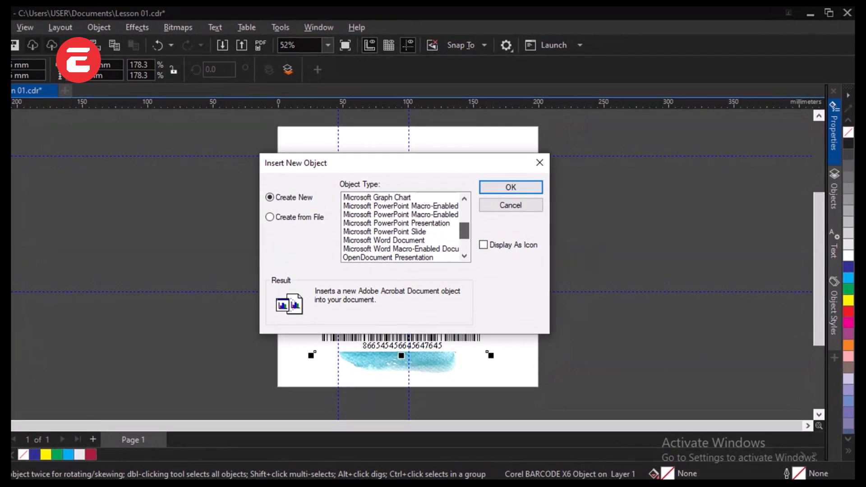
pyautogui.scroll(2, 402, 230)
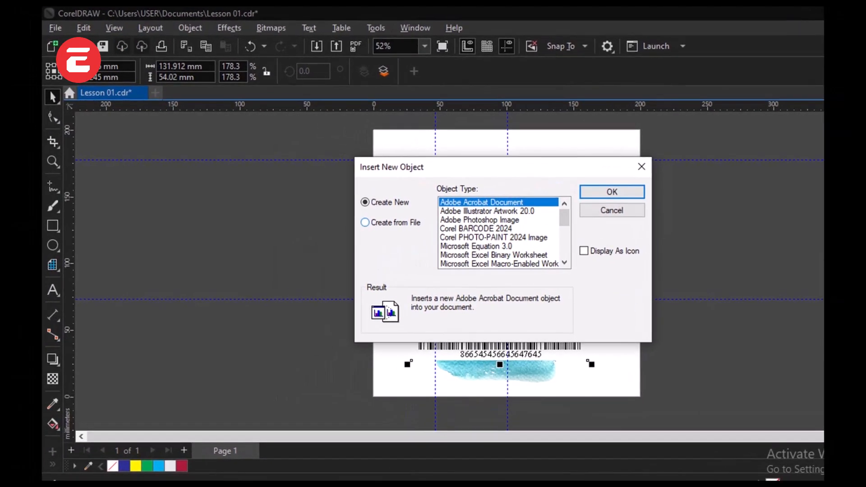
# Step: Look at the Create from File option by browsing the Documents folder, then close the dialogs without inserting anything
pyautogui.click(375, 222)
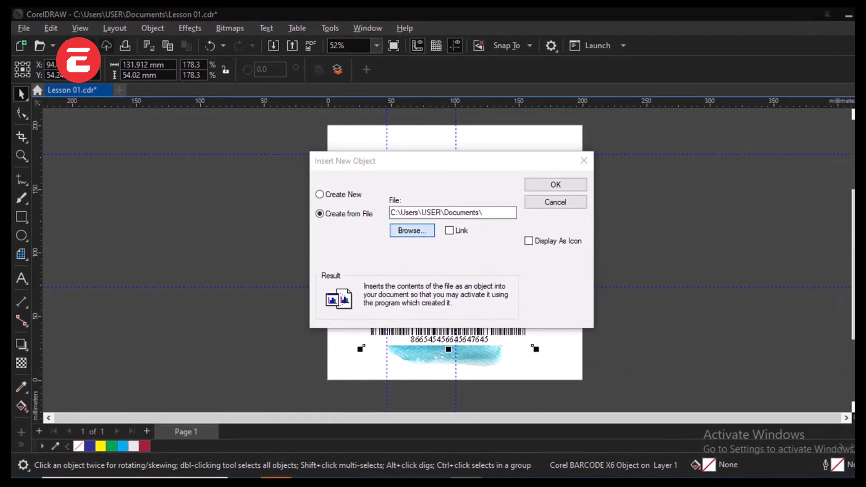
pyautogui.click(411, 230)
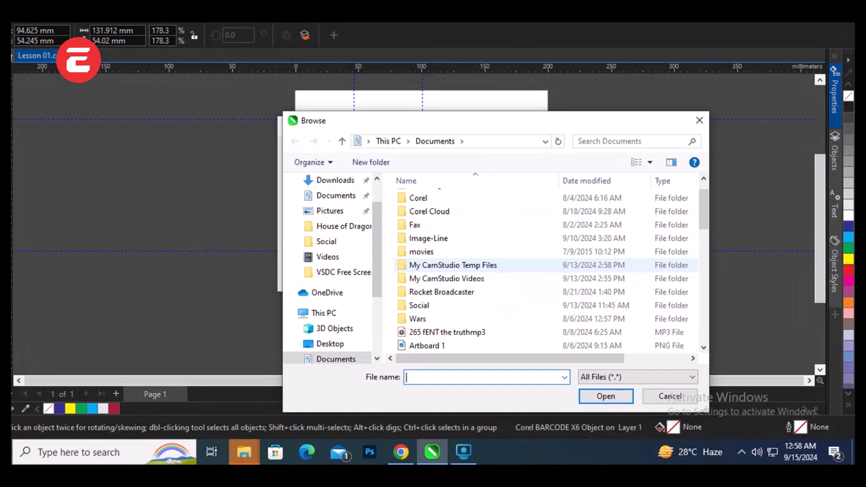
pyautogui.scroll(-10, 451, 264)
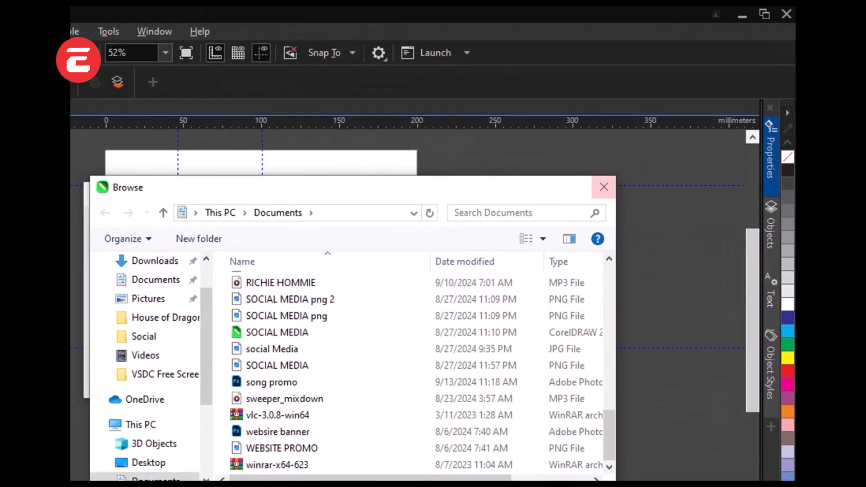
pyautogui.click(701, 128)
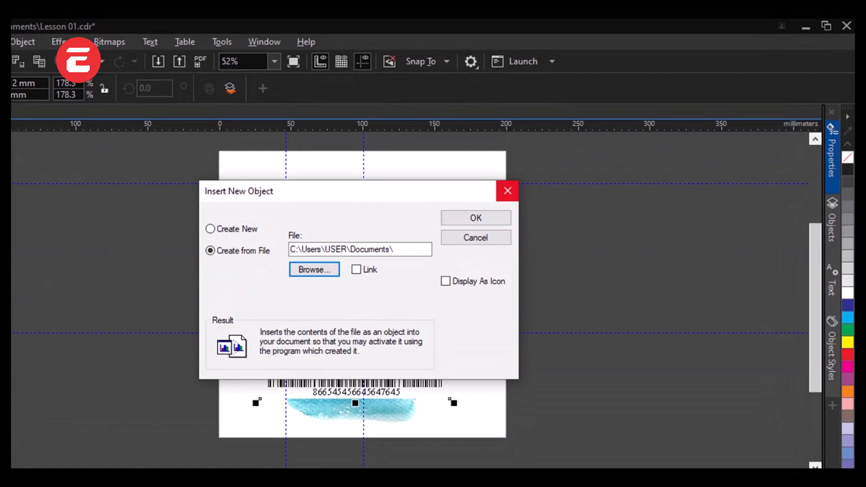
pyautogui.click(507, 191)
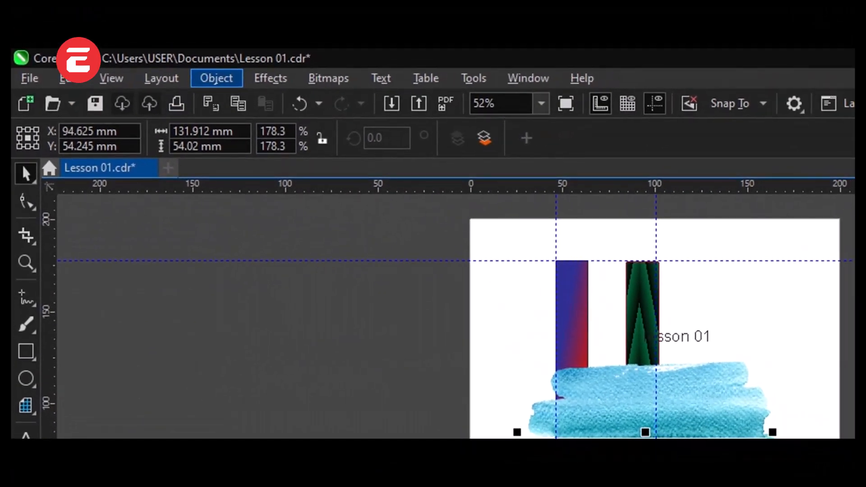
# Step: Check the PowerClip options for the barcode, then delete the barcode from the page
pyautogui.click(216, 79)
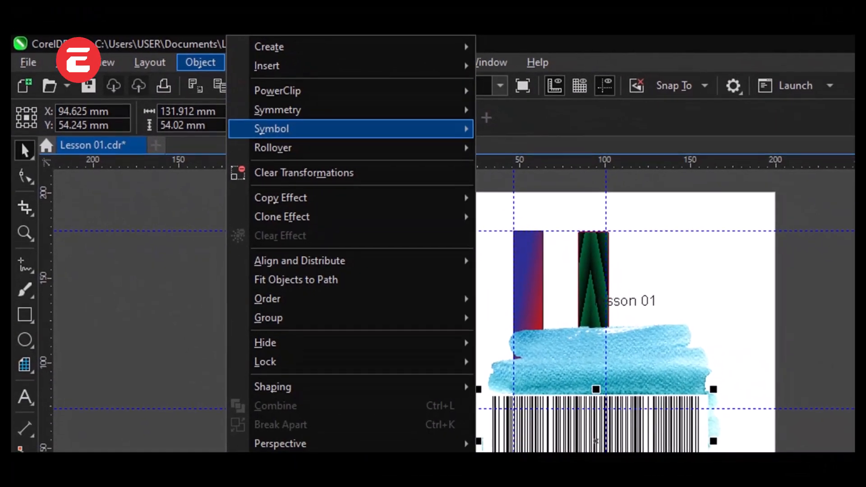
pyautogui.moveTo(277, 91)
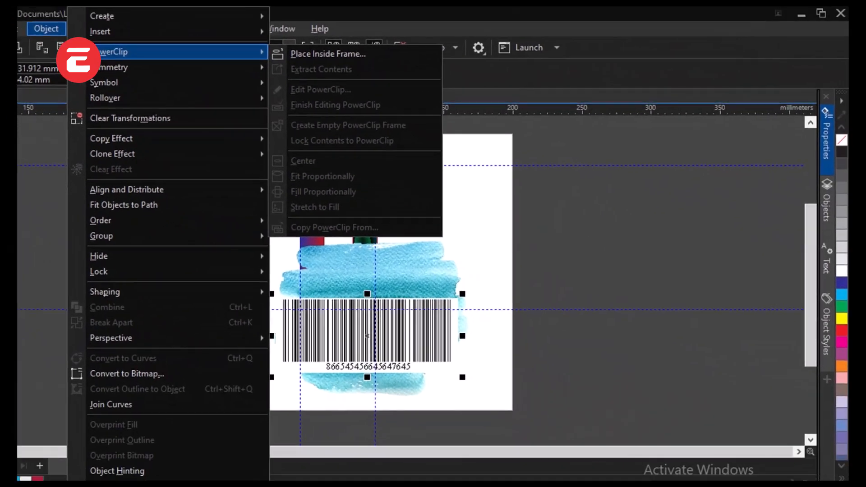
pyautogui.click(740, 279)
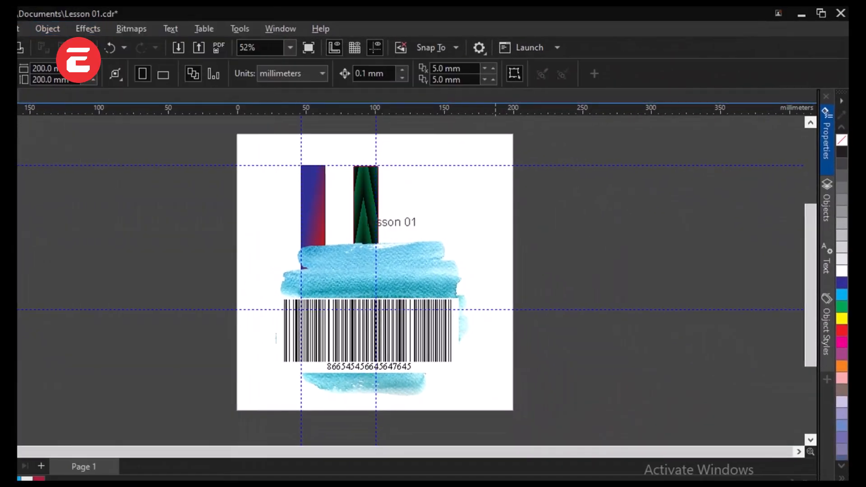
pyautogui.click(406, 273)
pyautogui.click(395, 336)
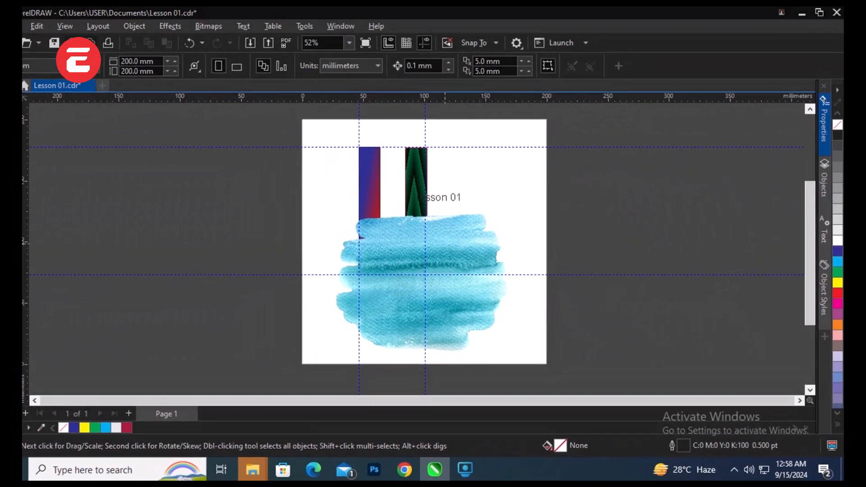
# Step: Move the blue brush-stroke image down the page to about X 90 mm, Y 51 mm
pyautogui.click(460, 227)
pyautogui.moveTo(449, 243)
pyautogui.mouseDown()
pyautogui.moveTo(445, 258)
pyautogui.moveTo(447, 229)
pyautogui.mouseUp()
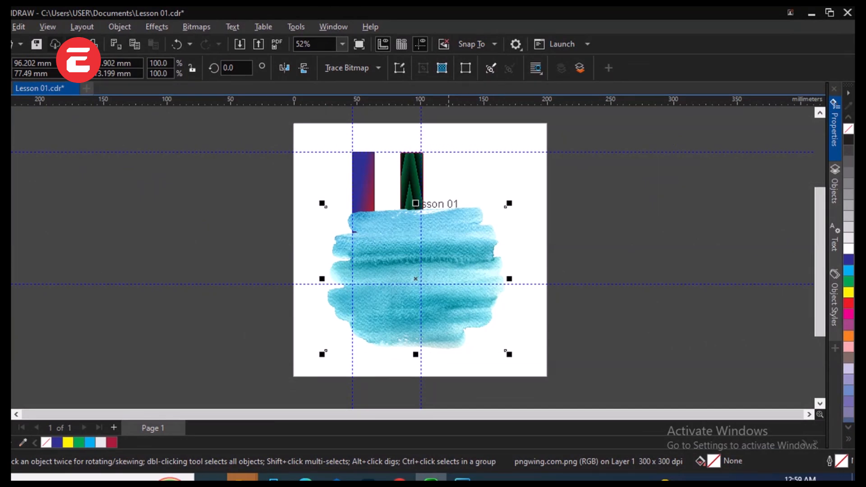
pyautogui.moveTo(449, 231); pyautogui.dragTo(441, 264)
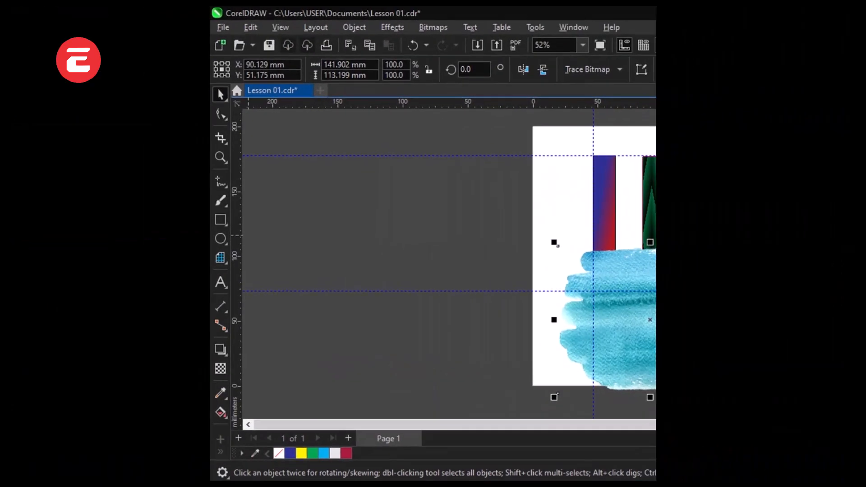
# Step: Draw an unfilled rectangle about 73 × 68 mm to the right of the green patterned bar
pyautogui.click(220, 219)
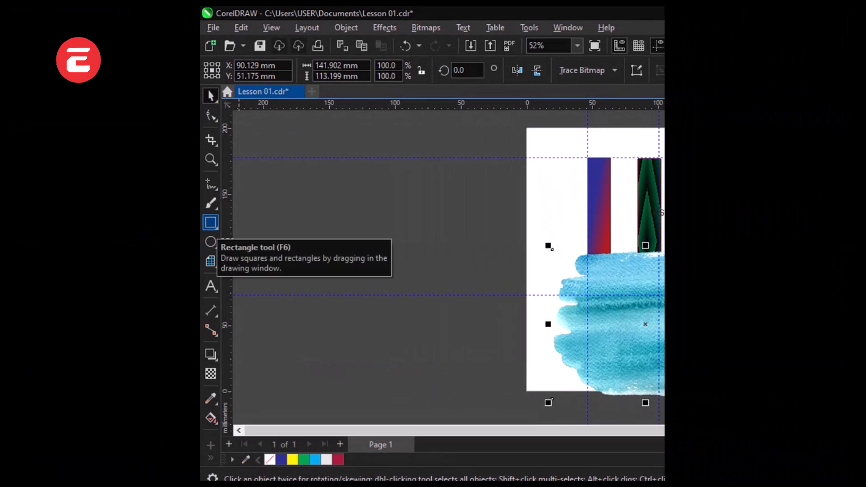
pyautogui.click(211, 222)
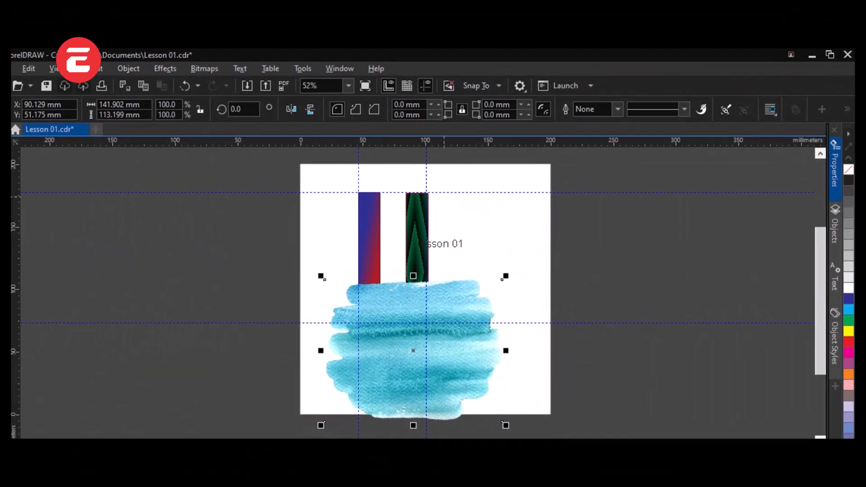
pyautogui.moveTo(432, 169)
pyautogui.mouseDown()
pyautogui.moveTo(450, 208)
pyautogui.moveTo(526, 256)
pyautogui.mouseUp()
pyautogui.click(21, 74)
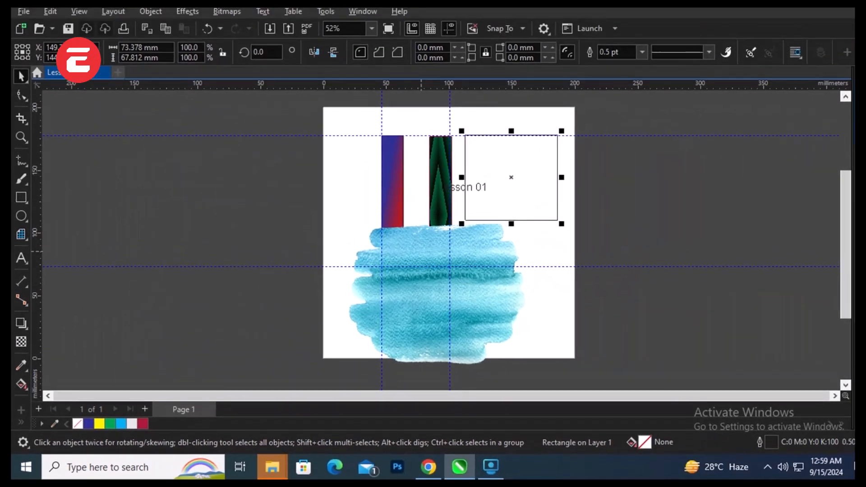
# Step: Place the blue brush-stroke image inside the empty rectangle as a PowerClip
pyautogui.click(421, 242)
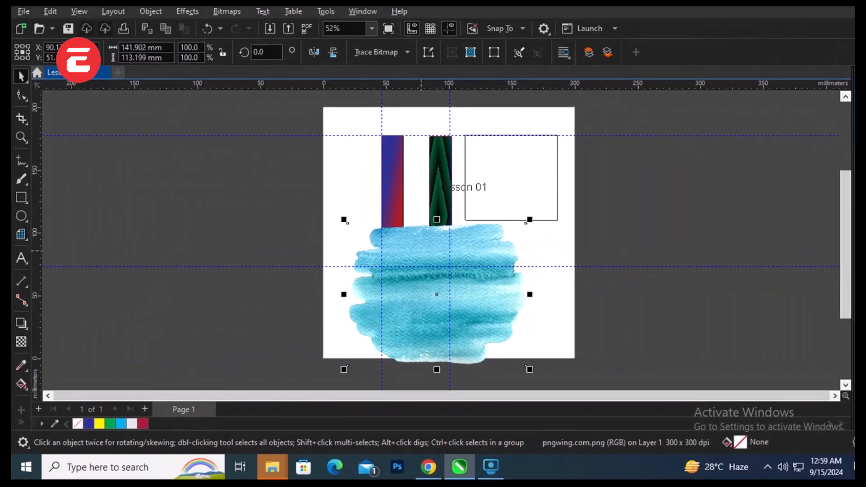
pyautogui.rightClick(421, 242)
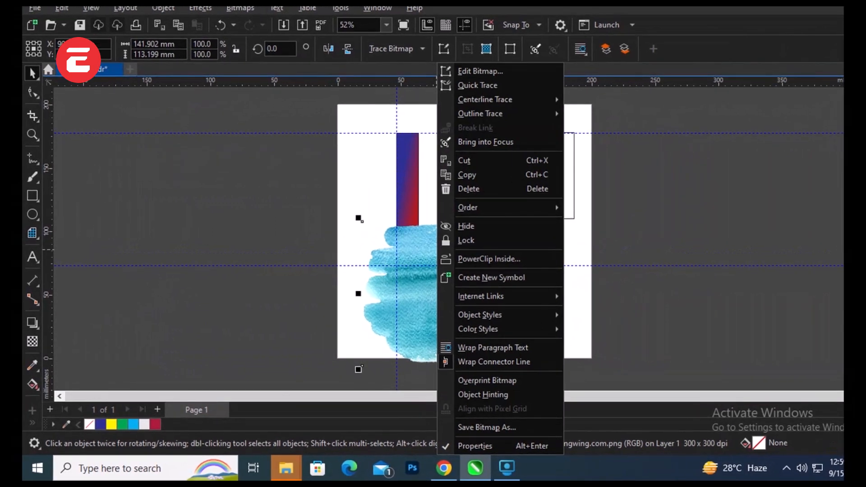
pyautogui.click(489, 259)
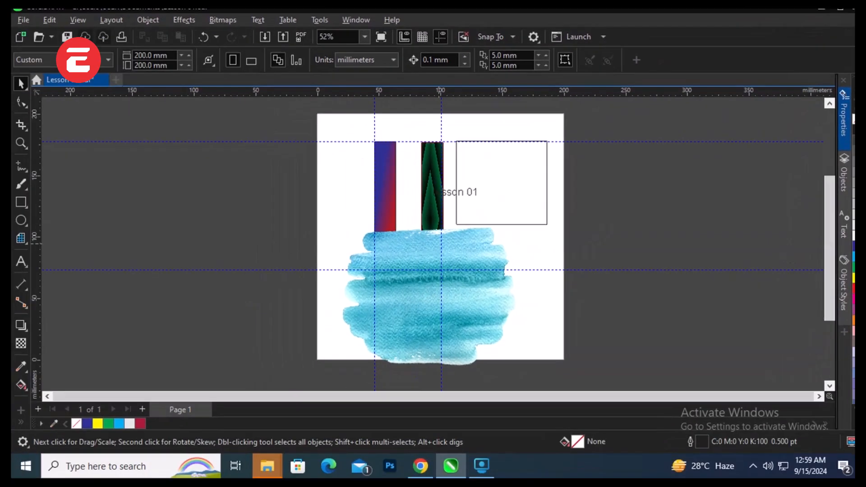
pyautogui.click(439, 244)
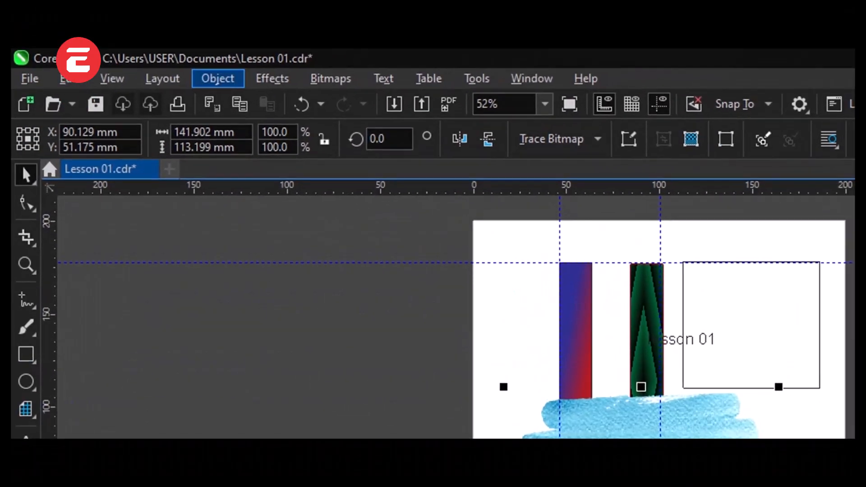
pyautogui.click(218, 78)
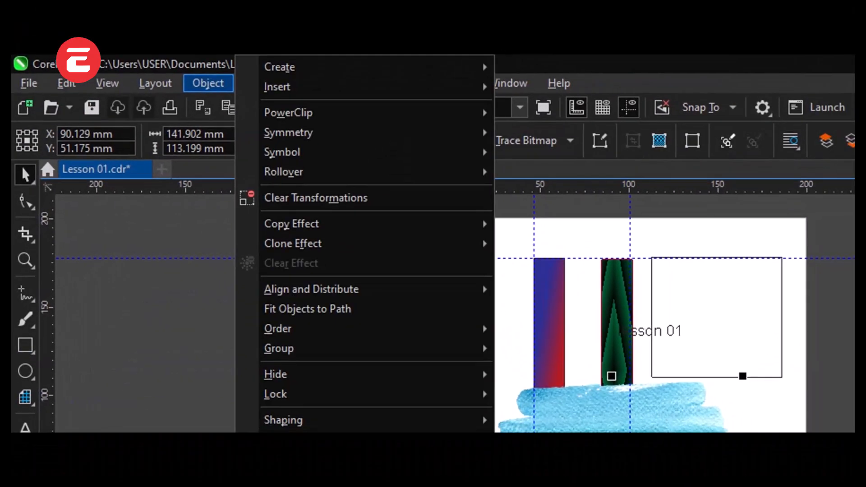
pyautogui.moveTo(302, 110)
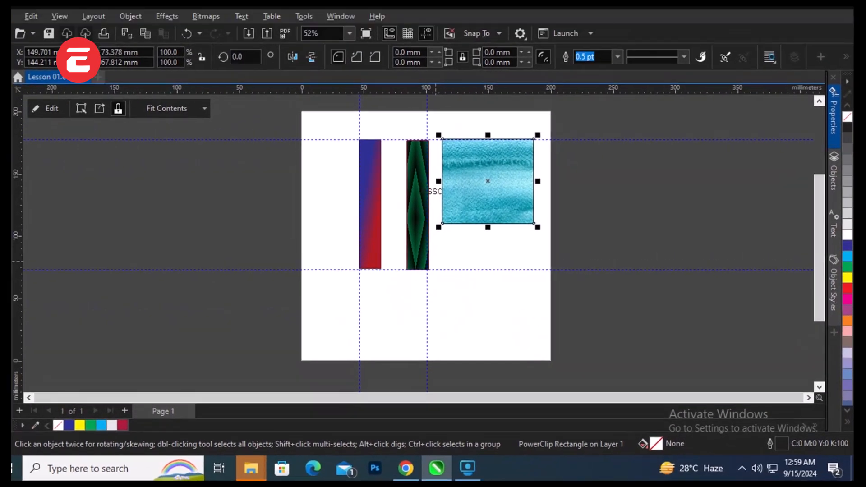
# Step: Move the PowerClip rectangle below the lesson 01 text and deselect it, then undo both the move and the PowerClip
pyautogui.click(464, 261)
pyautogui.click(463, 230)
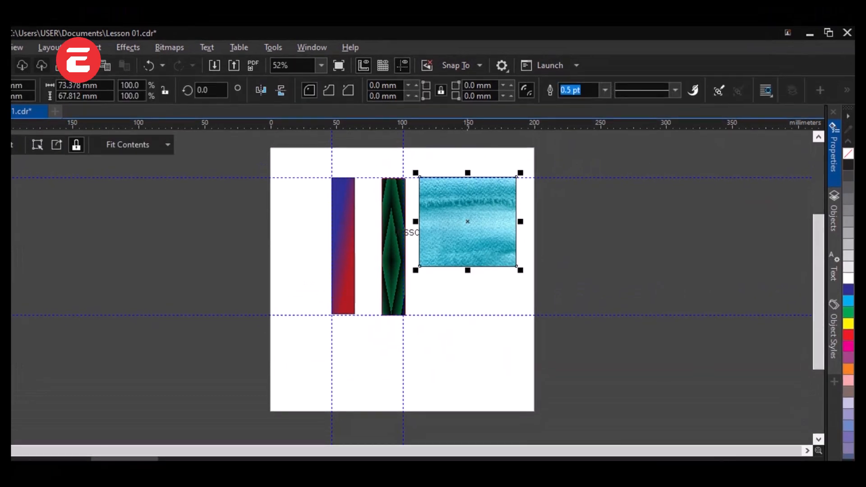
pyautogui.moveTo(468, 218); pyautogui.dragTo(455, 239)
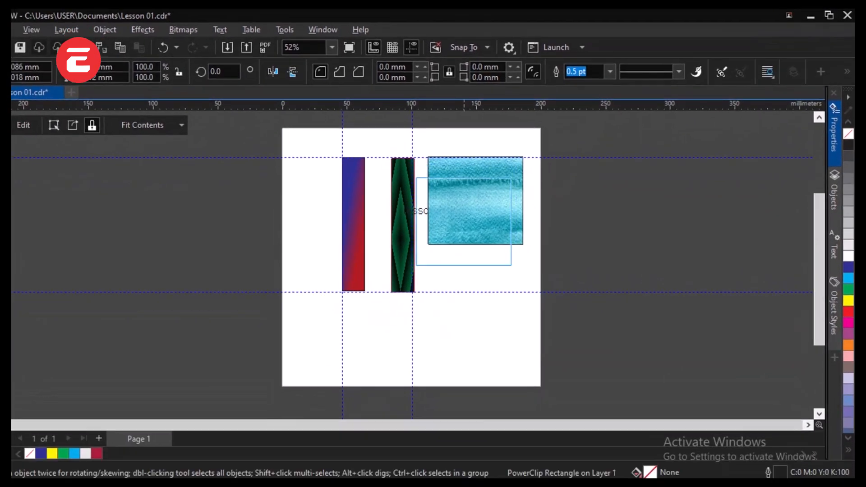
pyautogui.moveTo(416, 188); pyautogui.dragTo(415, 263)
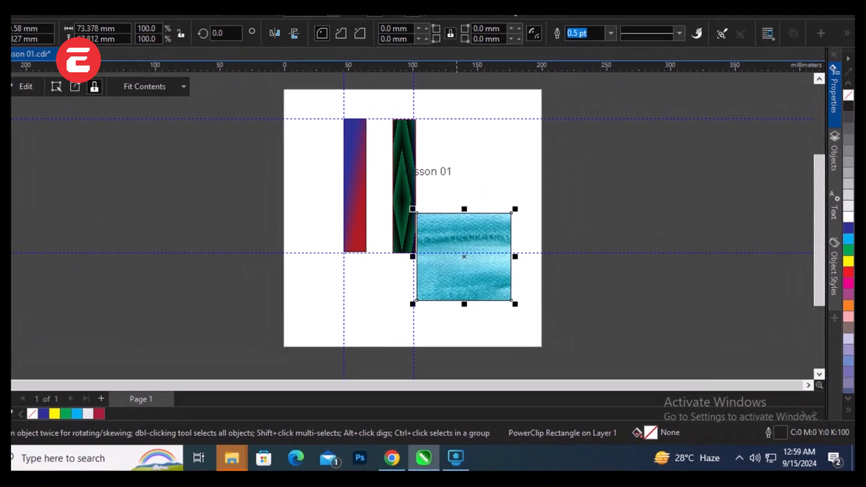
pyautogui.press('Escape')
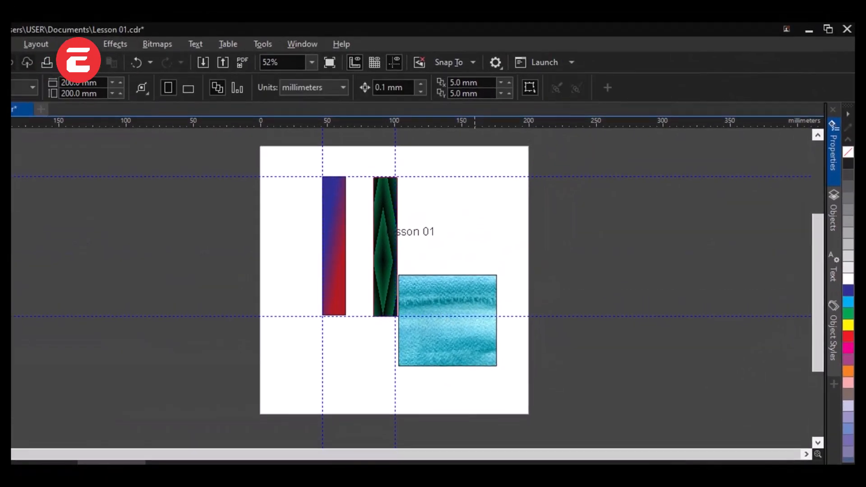
pyautogui.hotkey('ctrl', 'z')
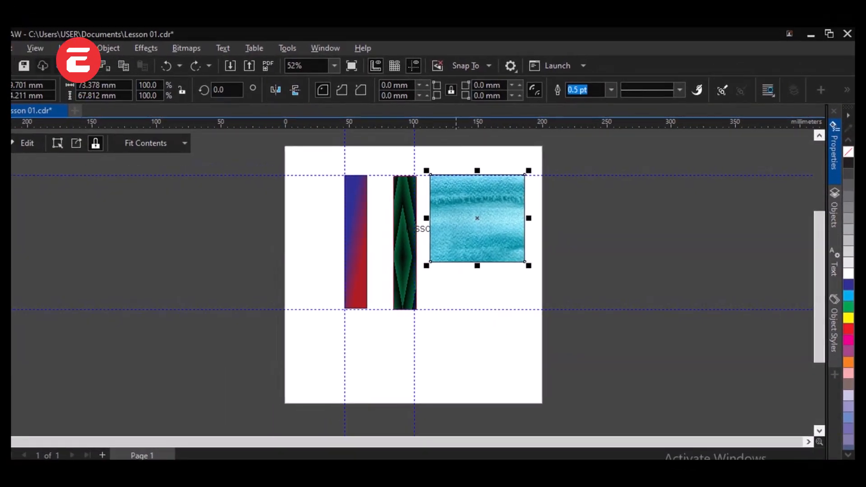
pyautogui.hotkey('ctrl', 'z')
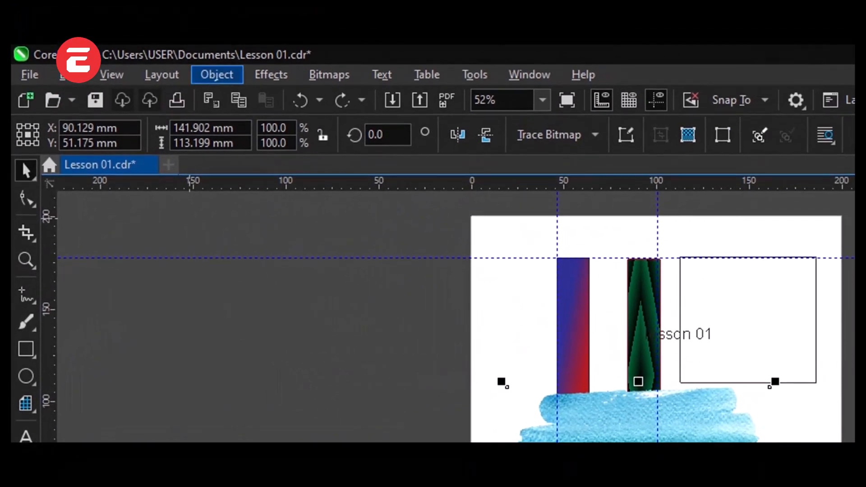
# Step: Create a new symmetry from the blue brush-stroke image, move the image to about X 53 mm, Y 55 mm, and finish editing the symmetry
pyautogui.click(225, 61)
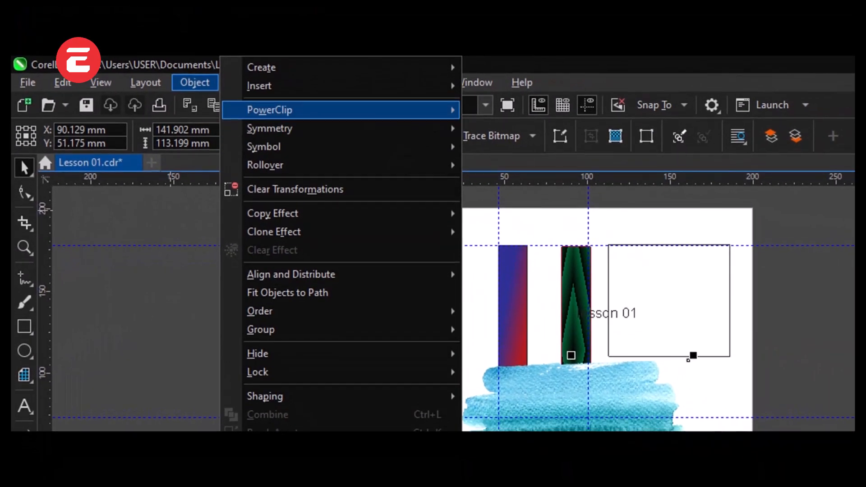
pyautogui.moveTo(301, 111)
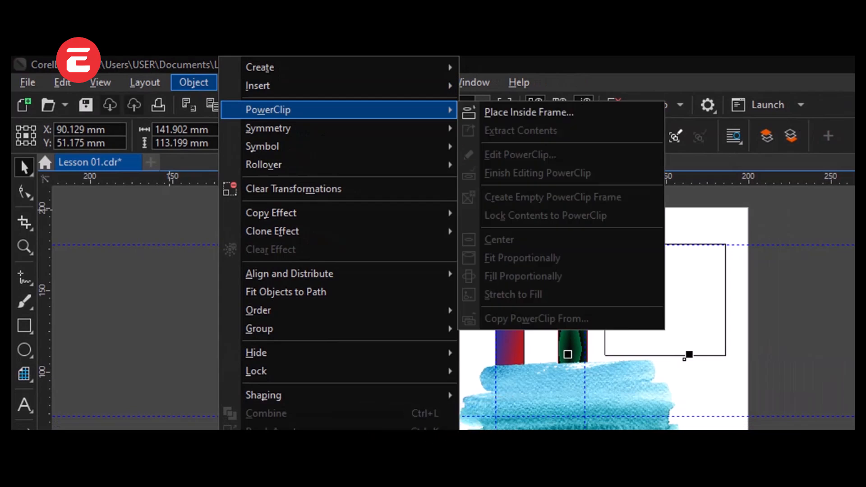
pyautogui.moveTo(267, 129)
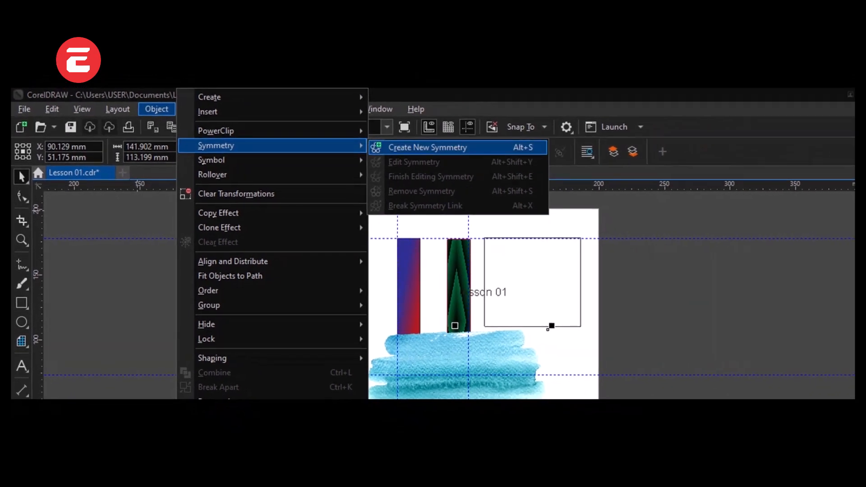
pyautogui.click(529, 121)
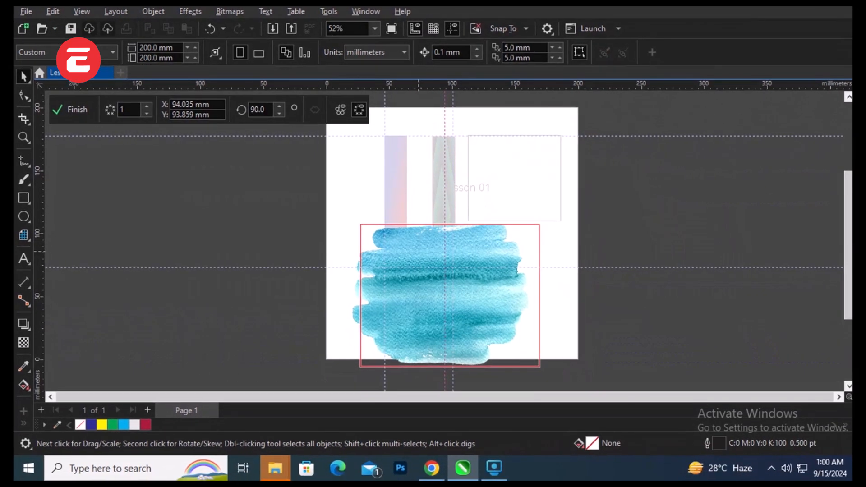
pyautogui.moveTo(417, 265)
pyautogui.mouseDown()
pyautogui.moveTo(466, 281)
pyautogui.moveTo(404, 242)
pyautogui.moveTo(379, 250)
pyautogui.mouseUp()
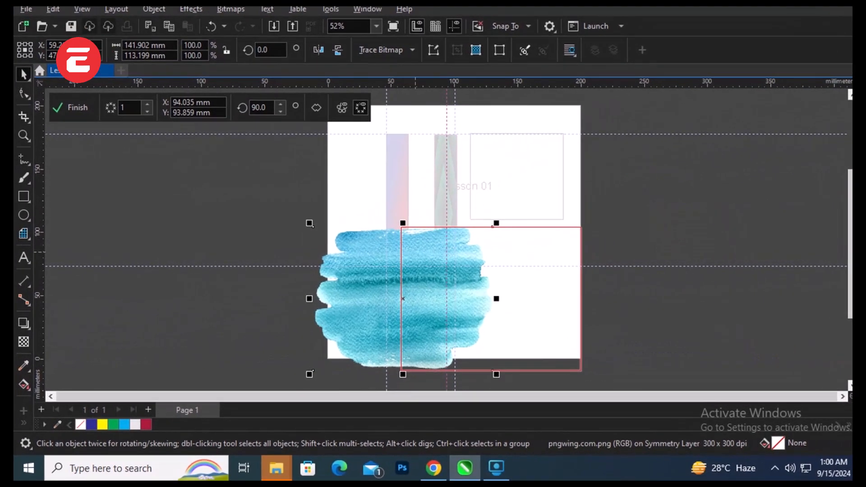
pyautogui.moveTo(435, 255)
pyautogui.mouseDown()
pyautogui.moveTo(527, 263)
pyautogui.moveTo(526, 249)
pyautogui.mouseUp()
pyautogui.moveTo(460, 249); pyautogui.dragTo(363, 253)
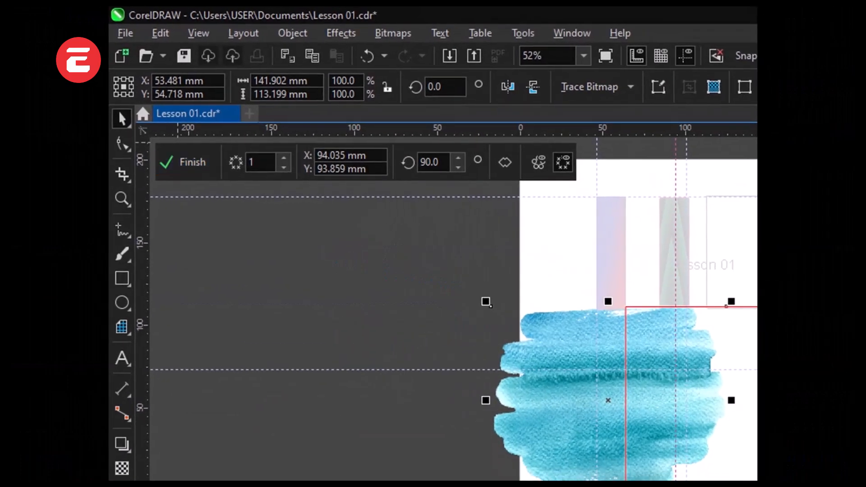
pyautogui.click(184, 162)
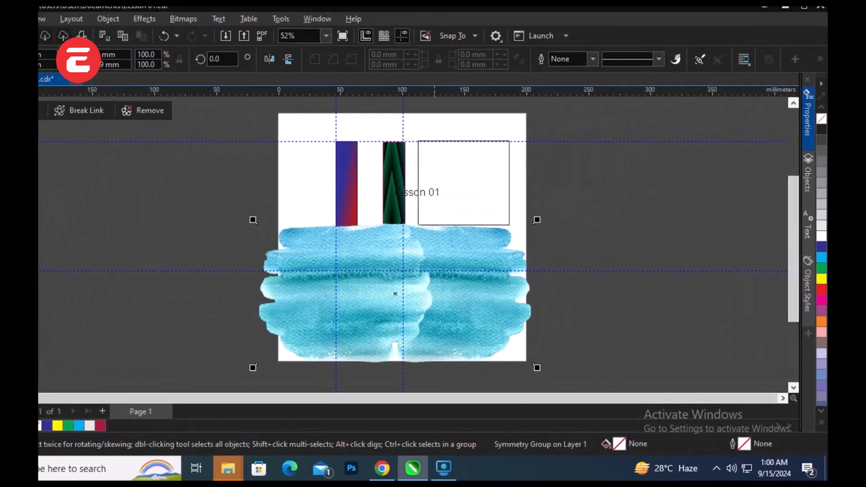
# Step: Move the mirrored brush-stroke group up the page and scale it to about 67.7 %, about 151 × 77 mm
pyautogui.moveTo(444, 282); pyautogui.dragTo(476, 237)
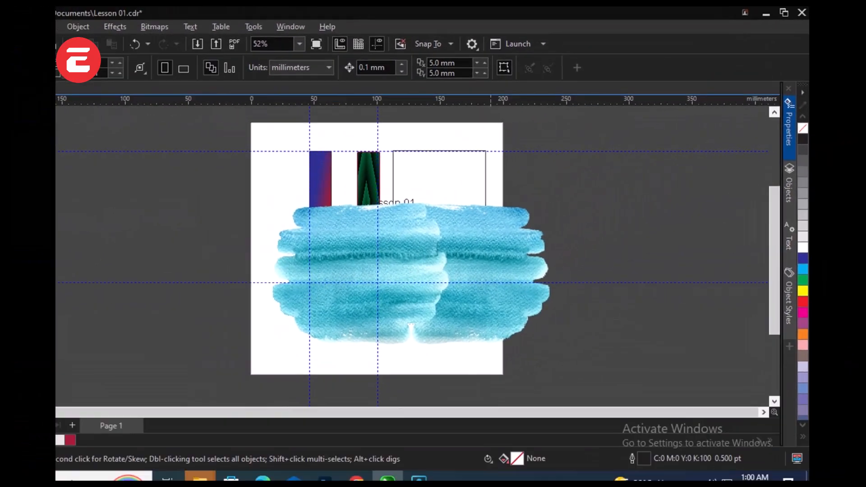
pyautogui.click(523, 220)
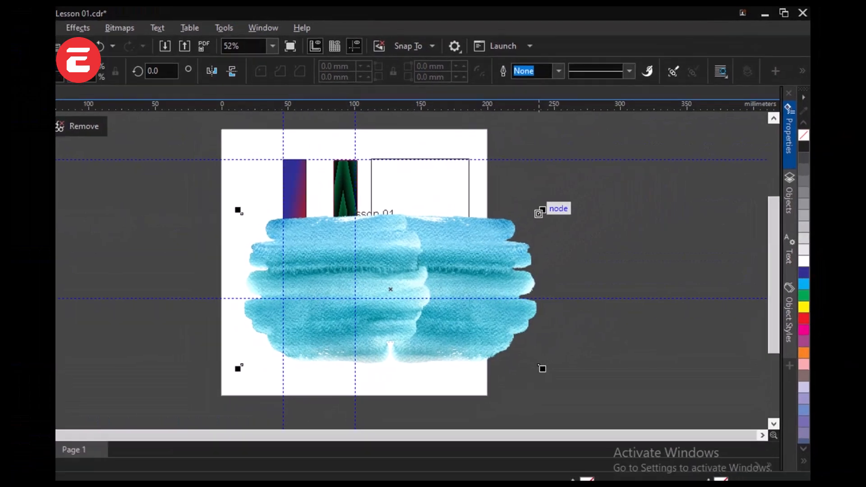
pyautogui.moveTo(525, 218); pyautogui.dragTo(435, 267)
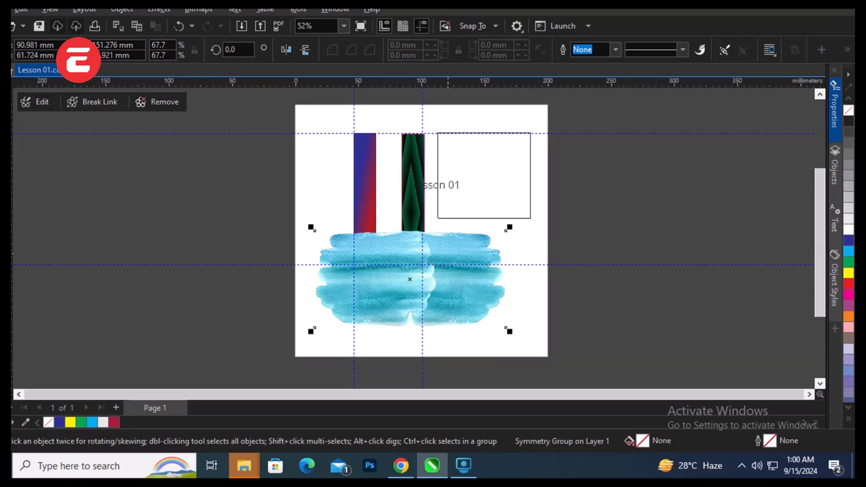
pyautogui.press('Escape')
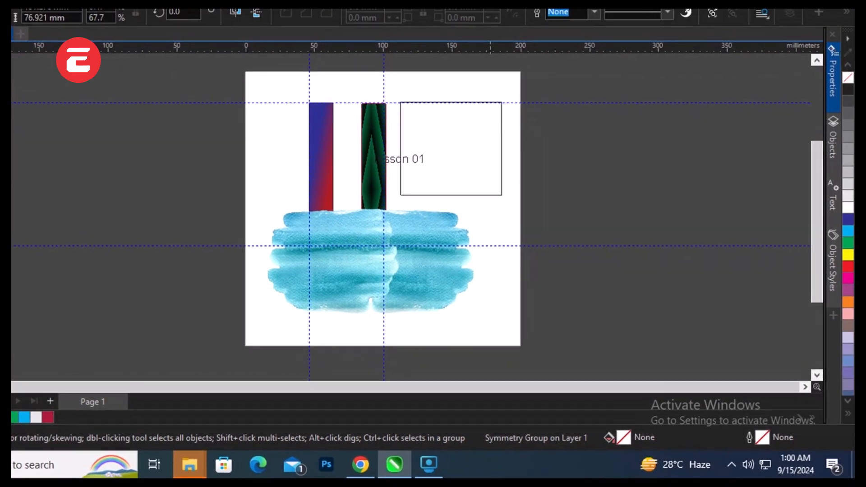
pyautogui.click(449, 254)
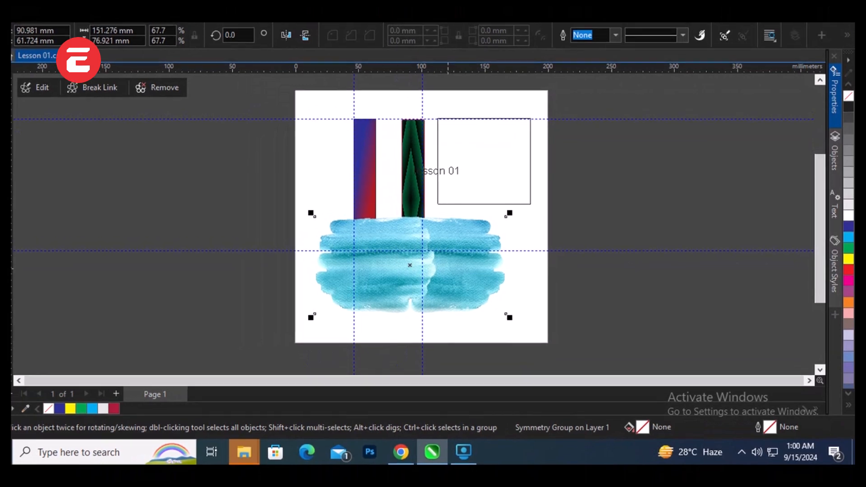
# Step: Undo the scaling, the moves and the symmetry of the brush-stroke image, continuing back past the drawing of the empty rectangle
pyautogui.hotkey('ctrl', 'z')
pyautogui.hotkey('ctrl', 'z')
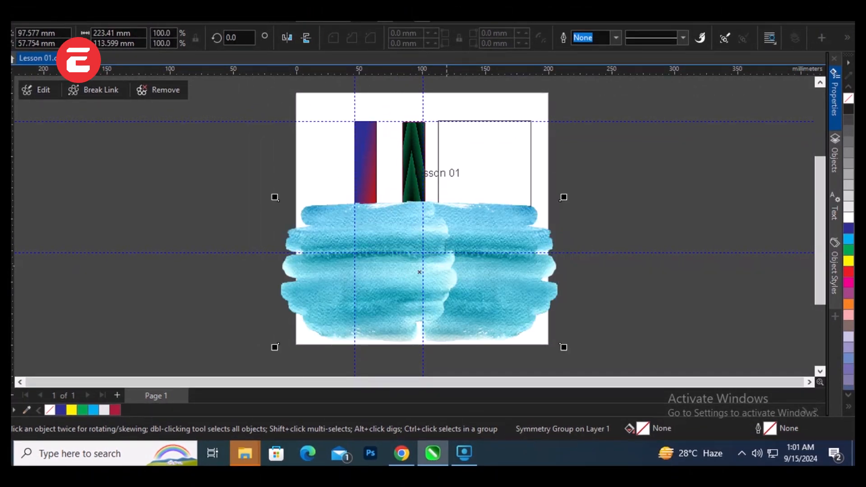
pyautogui.hotkey('ctrl', 'z')
pyautogui.hotkey('ctrl', 'z')
pyautogui.hotkey('ctrl', 'z')
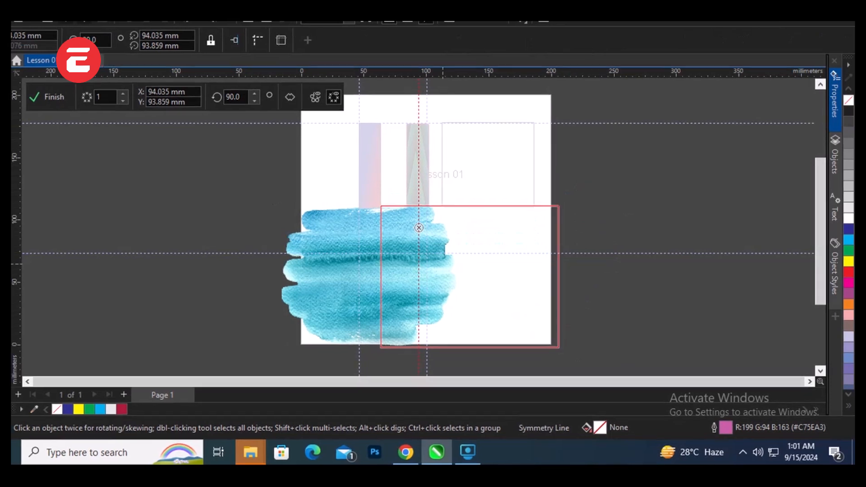
pyautogui.hotkey('ctrl', 'z')
pyautogui.press('z')
pyautogui.hotkey('ctrl', 'z')
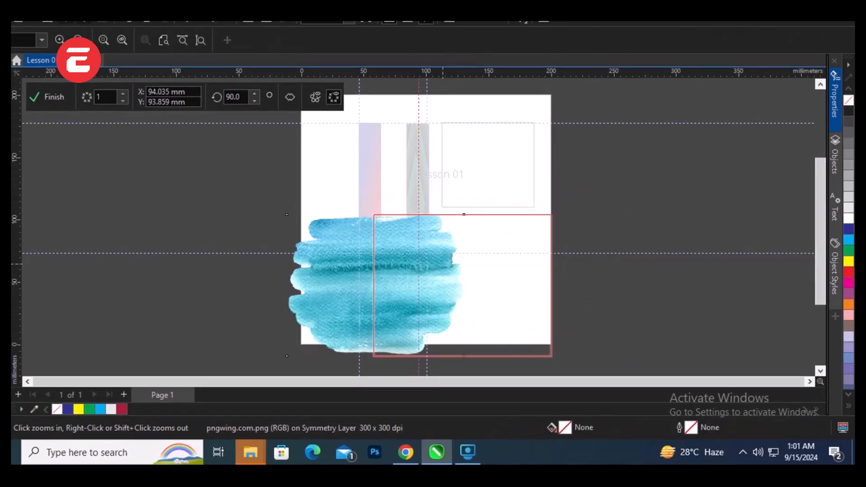
pyautogui.hotkey('ctrl', 'z')
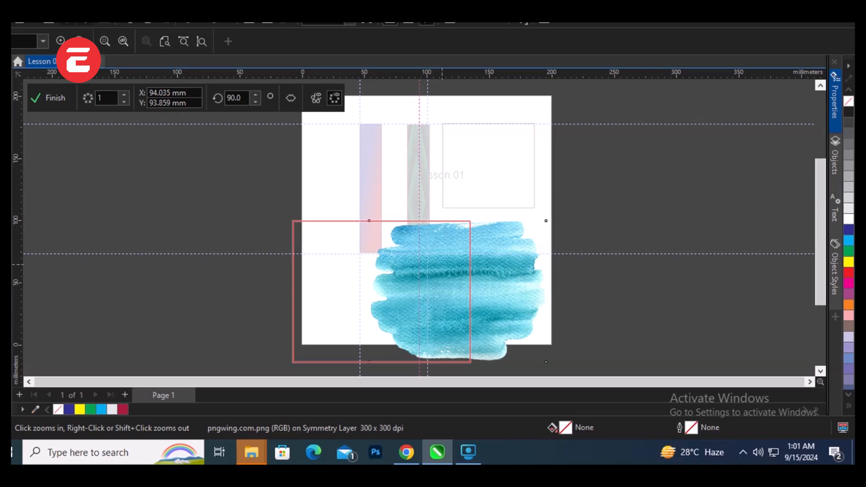
pyautogui.hotkey('ctrl', 'z')
pyautogui.hotkey('ctrl', 'z')
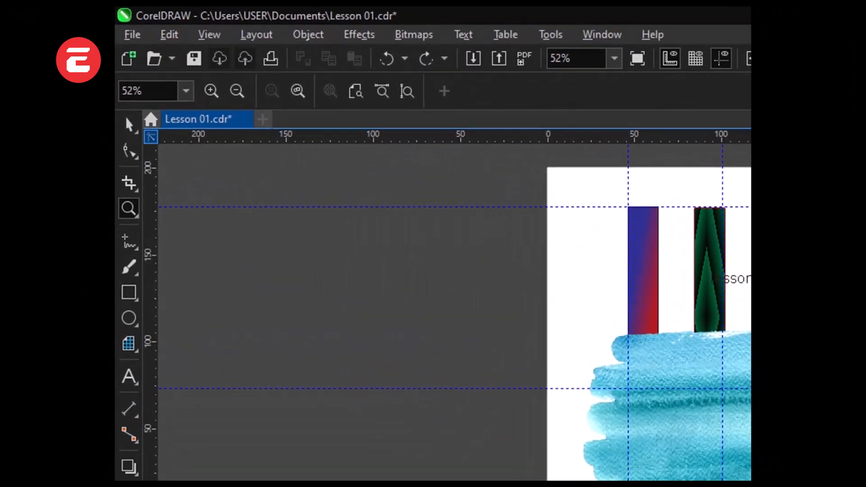
# Step: Move the blue brush-stroke image up the page to about X 89 mm, Y 71 mm
pyautogui.click(128, 131)
pyautogui.moveTo(655, 382); pyautogui.dragTo(653, 347)
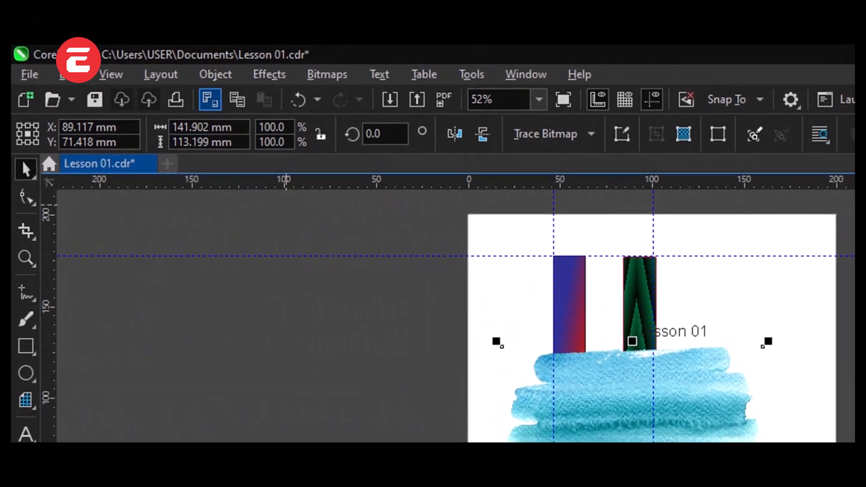
pyautogui.click(183, 29)
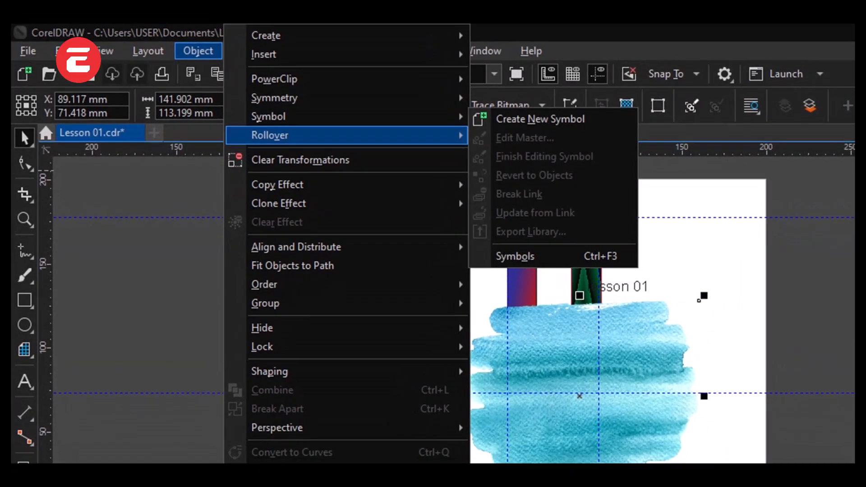
pyautogui.moveTo(261, 132)
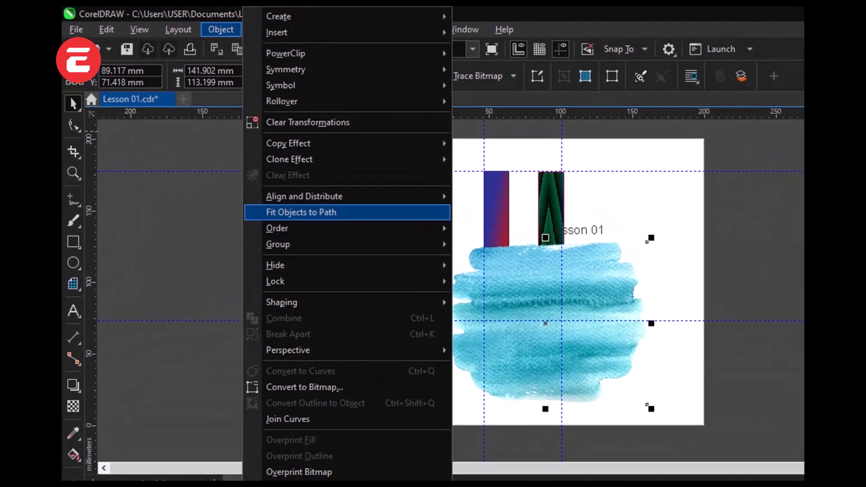
pyautogui.moveTo(300, 200)
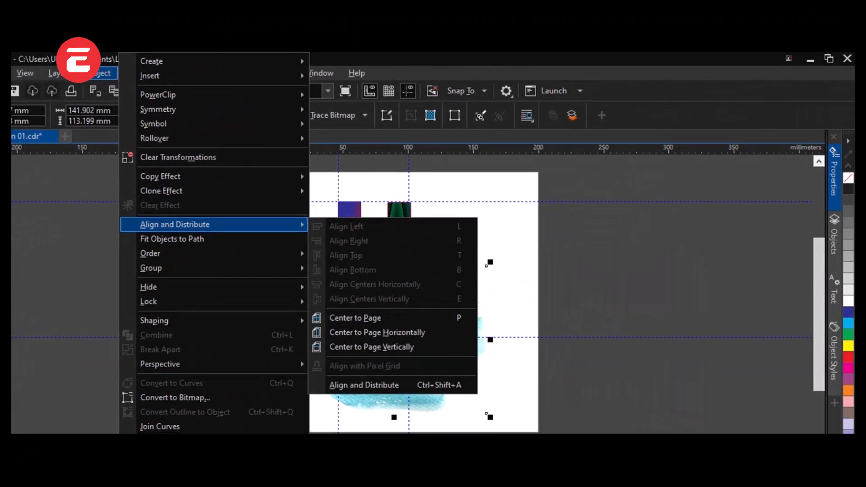
pyautogui.click(595, 293)
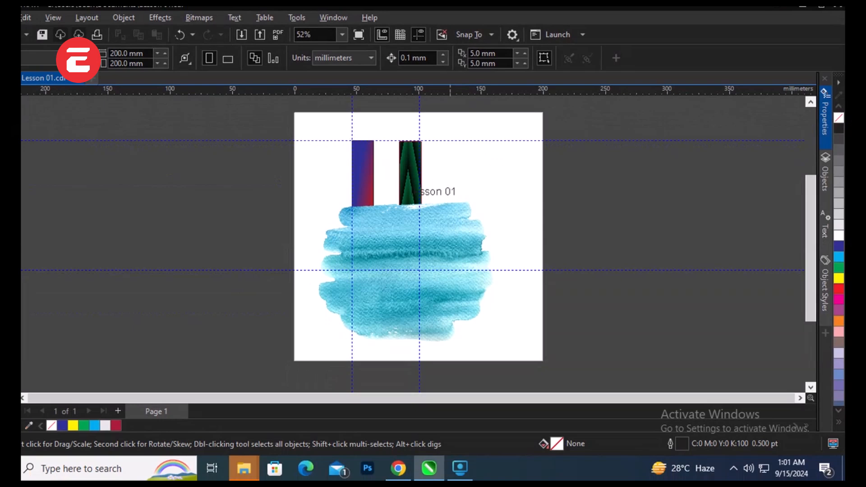
# Step: Reselect the blue brush-stroke image, nudge it slightly down, and add a Levels adjustment to it
pyautogui.click(438, 334)
pyautogui.moveTo(449, 232)
pyautogui.mouseDown()
pyautogui.moveTo(447, 243)
pyautogui.moveTo(445, 233)
pyautogui.mouseUp()
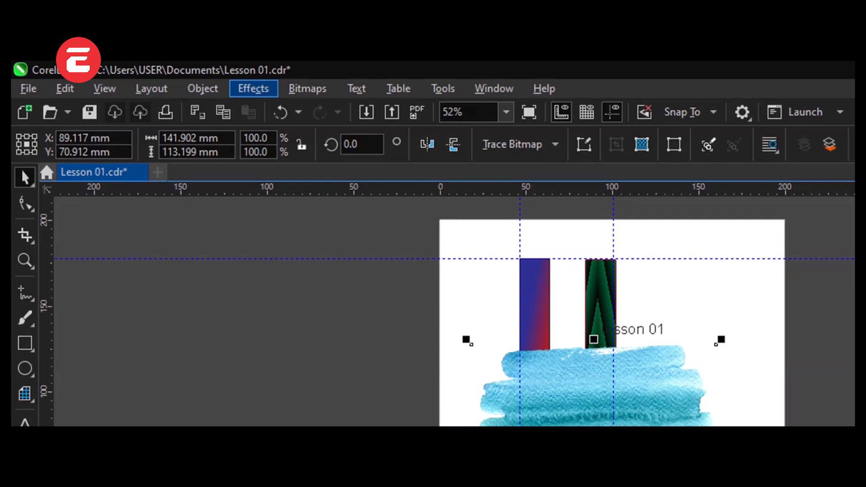
pyautogui.click(253, 89)
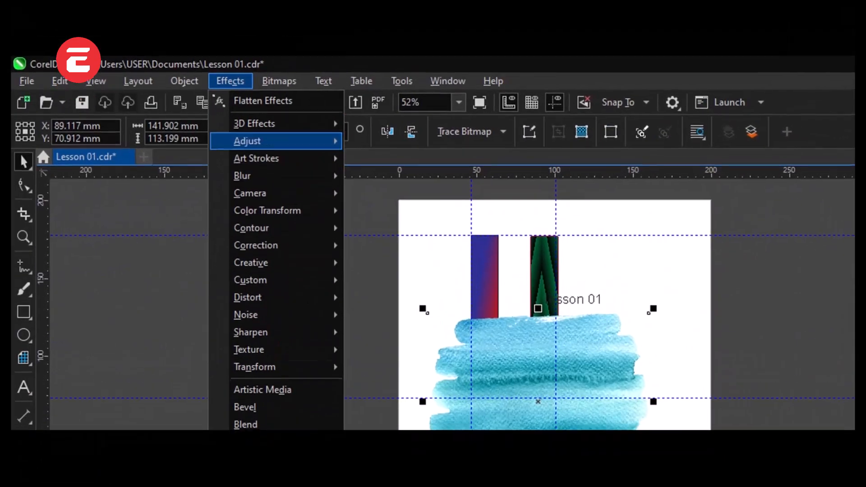
pyautogui.moveTo(275, 124)
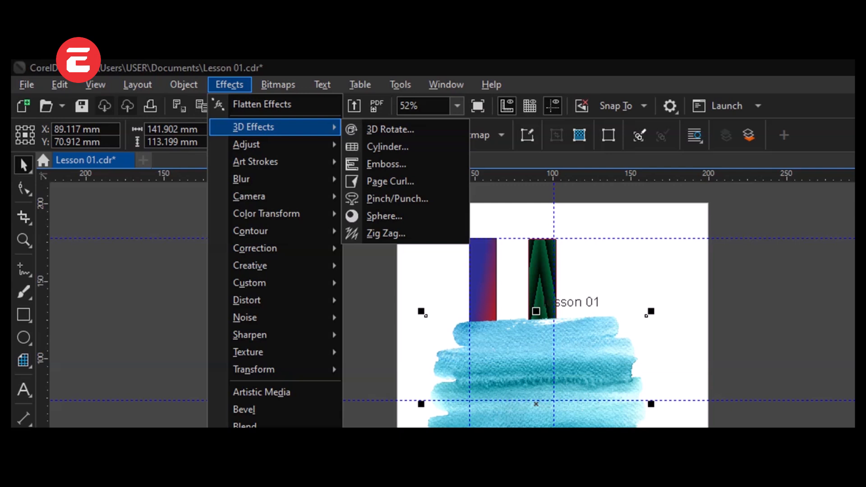
pyautogui.moveTo(276, 144)
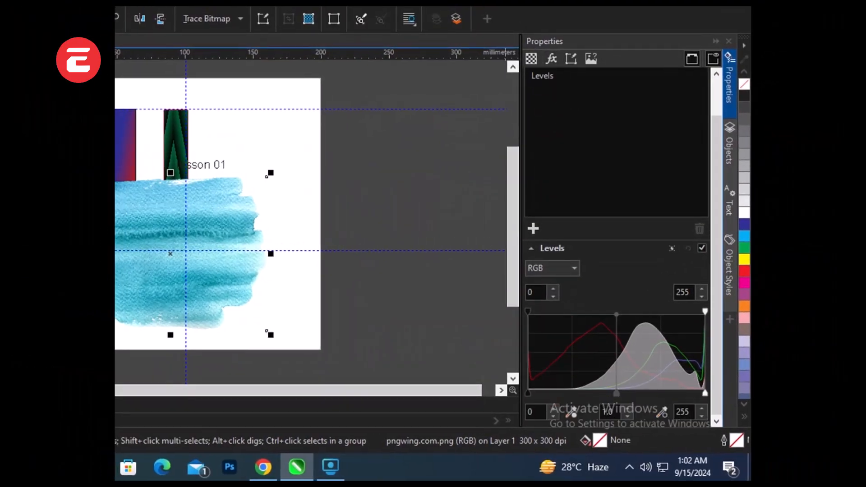
# Step: Lower the Levels output white value of the brush-stroke image to 220 and collapse the effect settings
pyautogui.scroll(3, 616, 180)
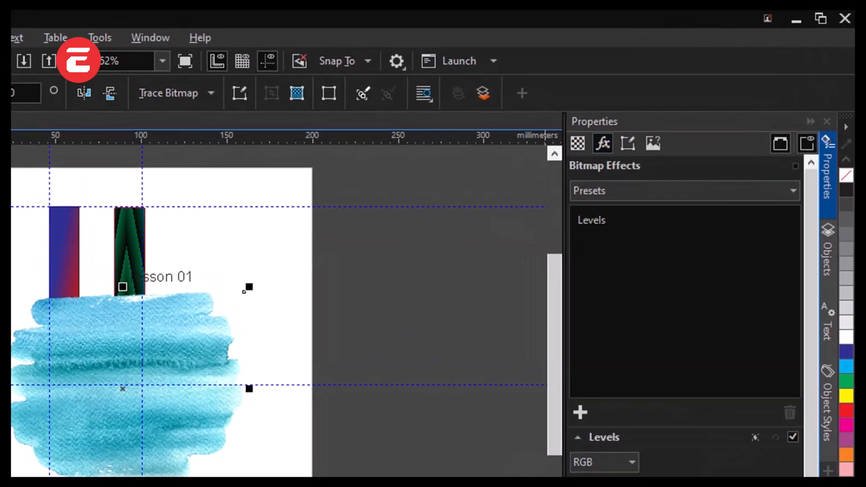
pyautogui.scroll(-3, 685, 342)
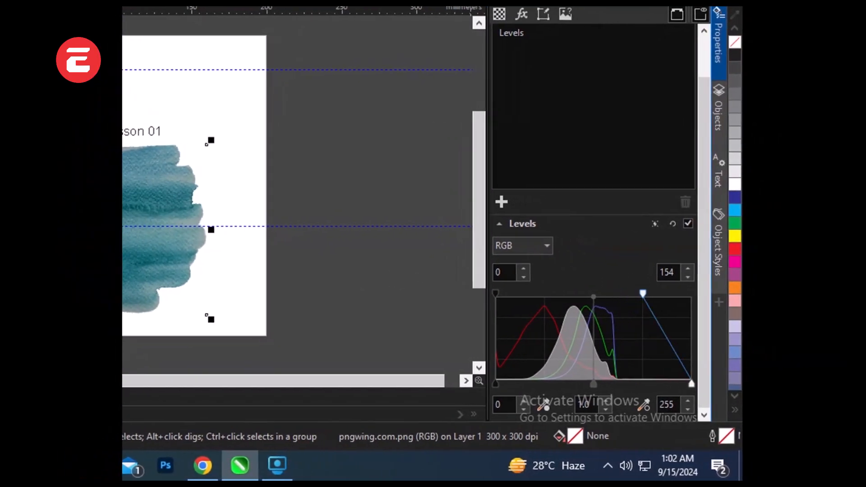
pyautogui.moveTo(657, 292)
pyautogui.mouseDown()
pyautogui.moveTo(670, 292)
pyautogui.moveTo(642, 292)
pyautogui.moveTo(683, 291)
pyautogui.moveTo(640, 291)
pyautogui.mouseUp()
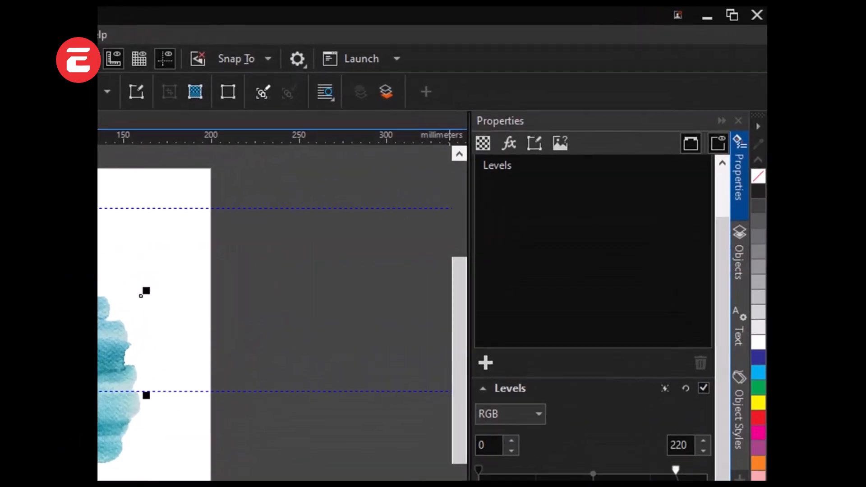
pyautogui.click(655, 86)
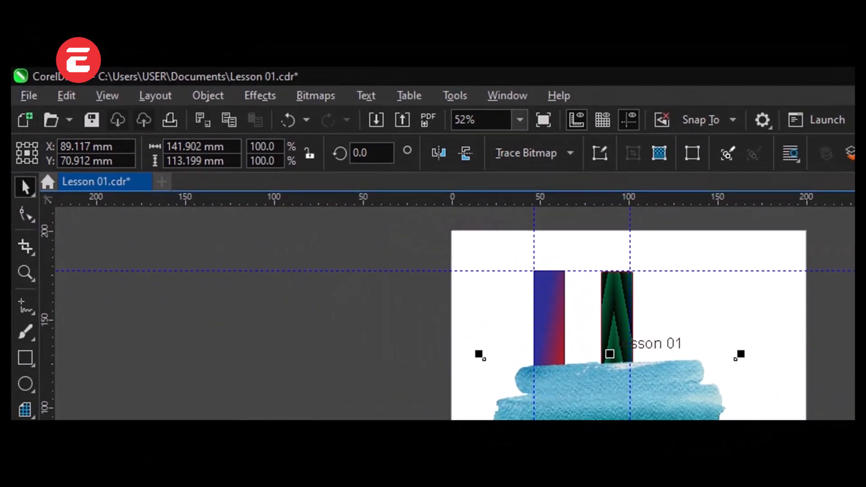
# Step: Apply the Auto Adjust effect to the blue brush-stroke image and collapse the effect settings
pyautogui.click(230, 69)
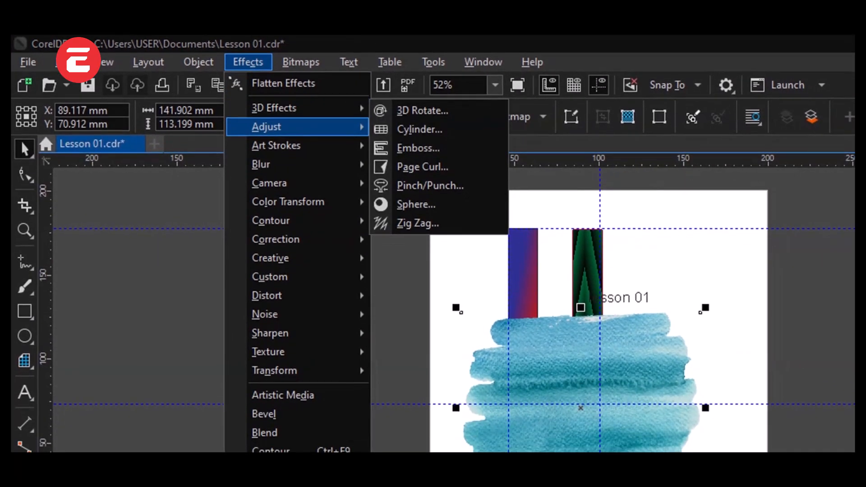
pyautogui.moveTo(267, 127)
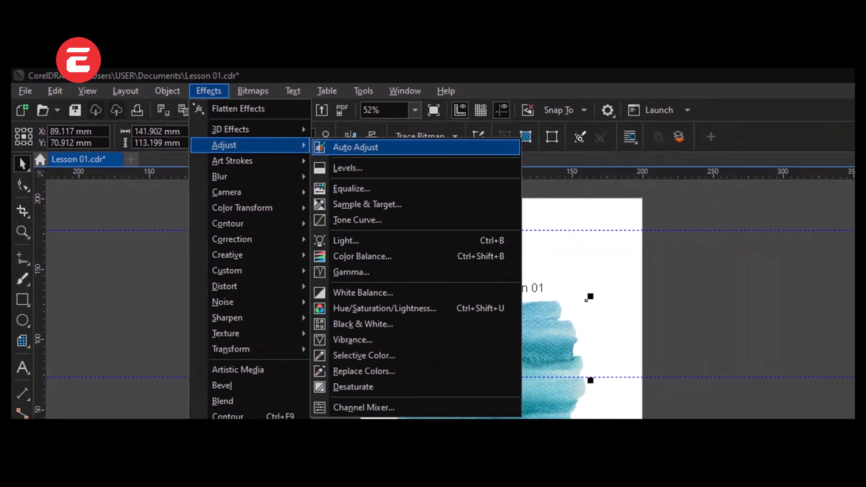
pyautogui.click(424, 129)
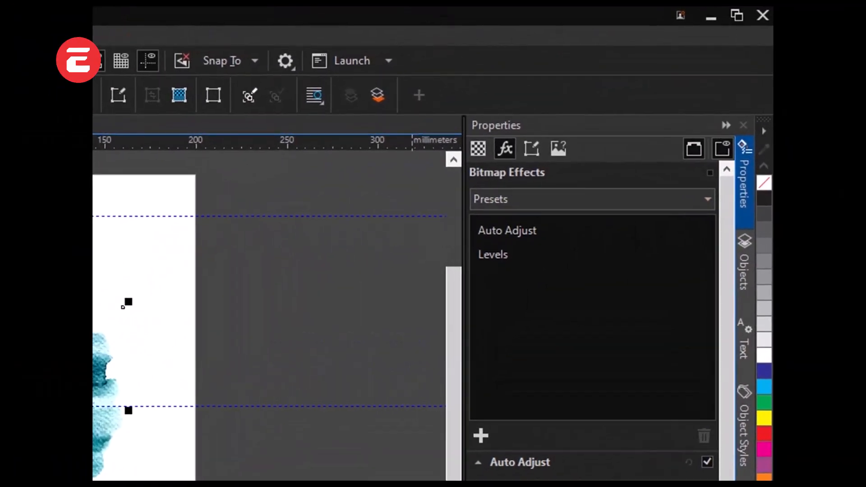
pyautogui.click(723, 122)
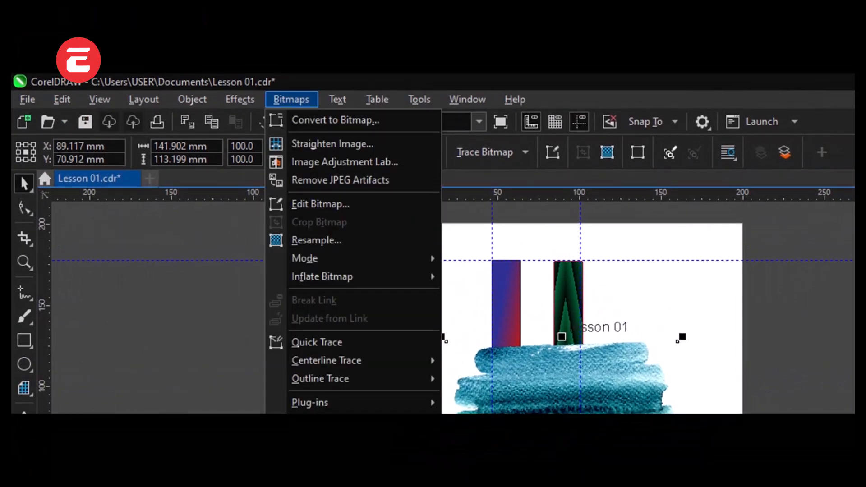
pyautogui.moveTo(240, 99)
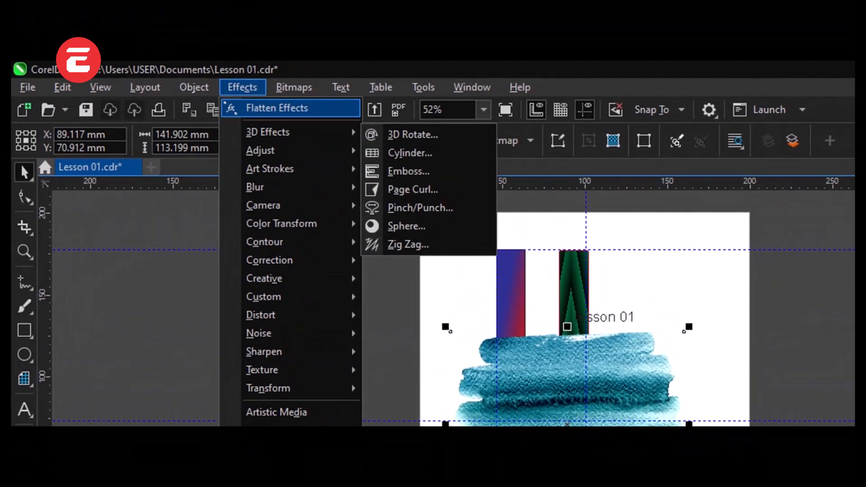
pyautogui.moveTo(294, 87)
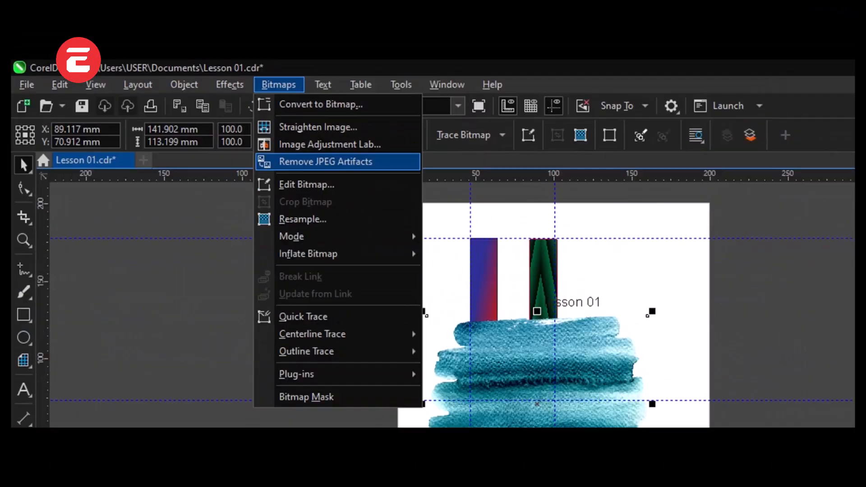
pyautogui.click(278, 85)
pyautogui.click(322, 85)
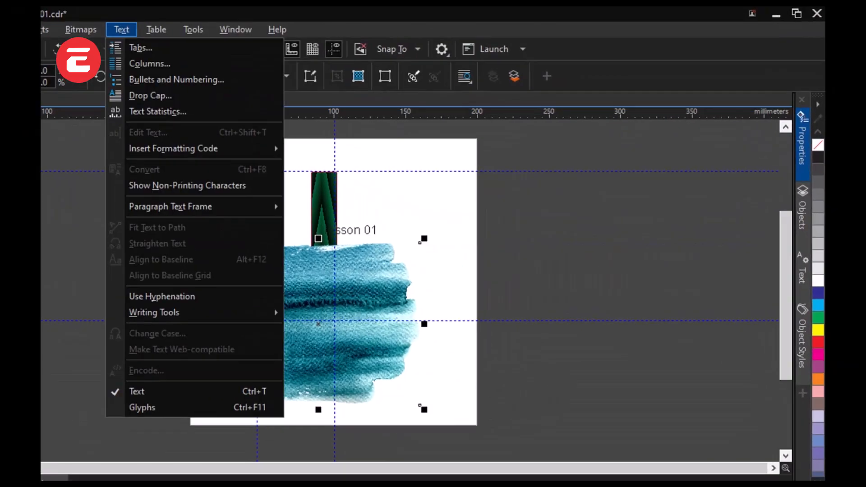
# Step: Reselect the blue brush-stroke image and review the available text commands, from tabs and columns to non-printing characters
pyautogui.press('Escape')
pyautogui.press('Escape')
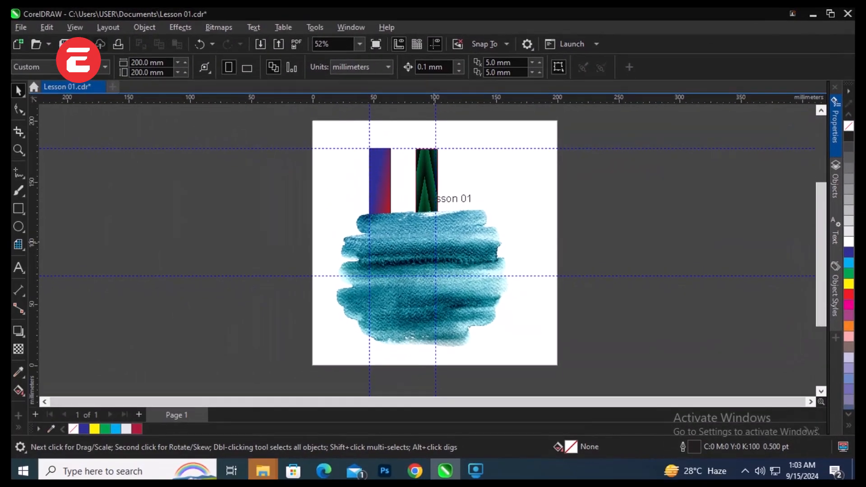
pyautogui.click(423, 253)
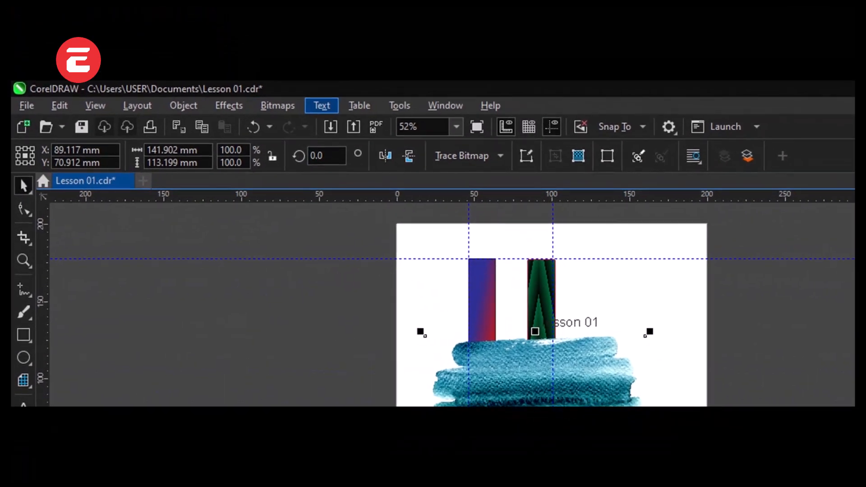
pyautogui.click(321, 106)
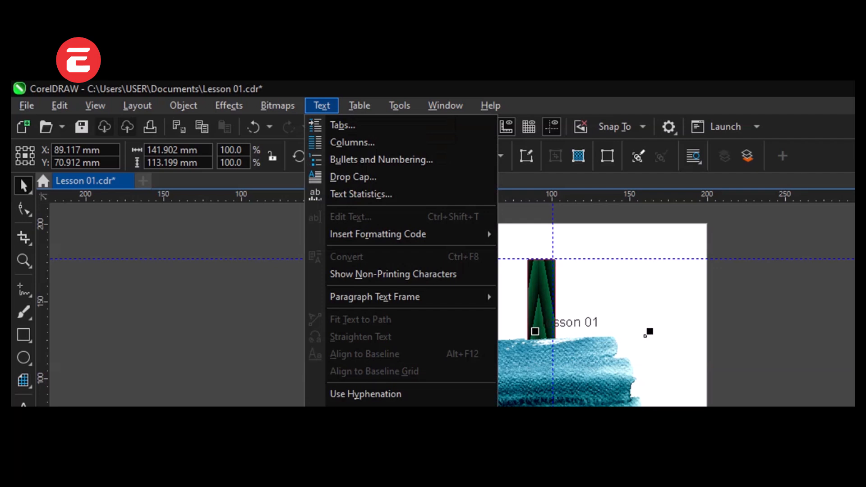
pyautogui.click(359, 105)
pyautogui.click(322, 106)
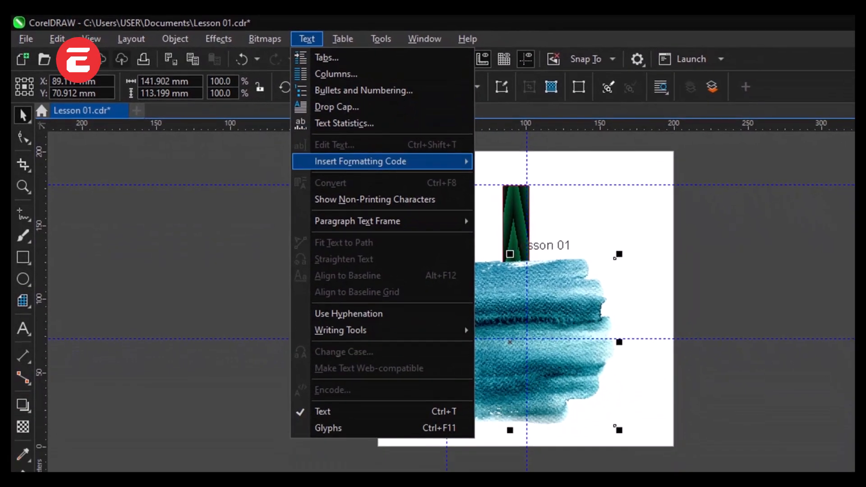
pyautogui.moveTo(375, 235)
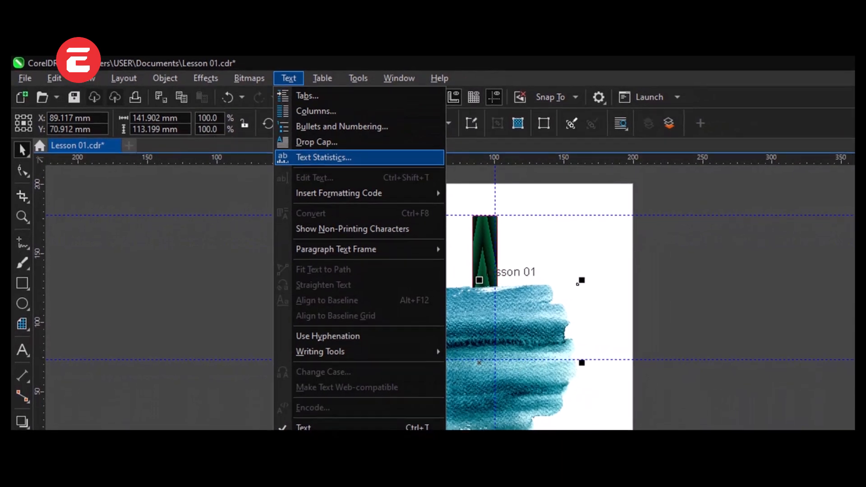
pyautogui.moveTo(341, 195)
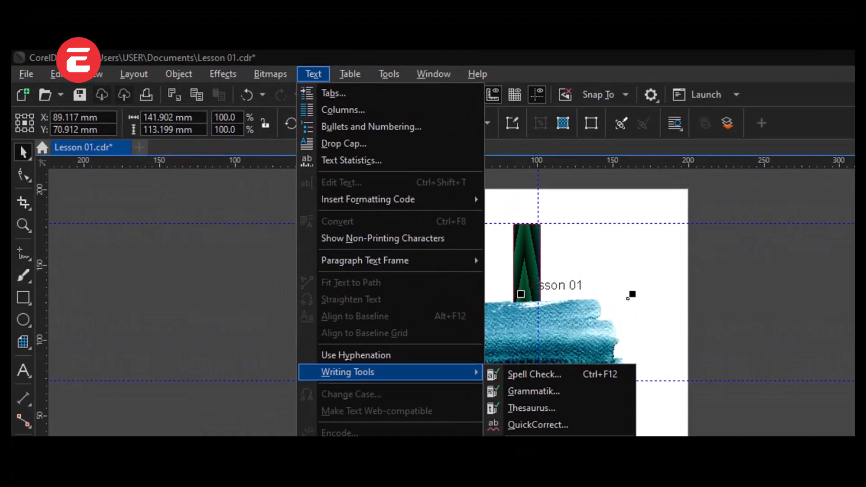
# Step: Review the table, tools and window commands, including the Distribute, Scripts and Workspace options
pyautogui.moveTo(353, 57)
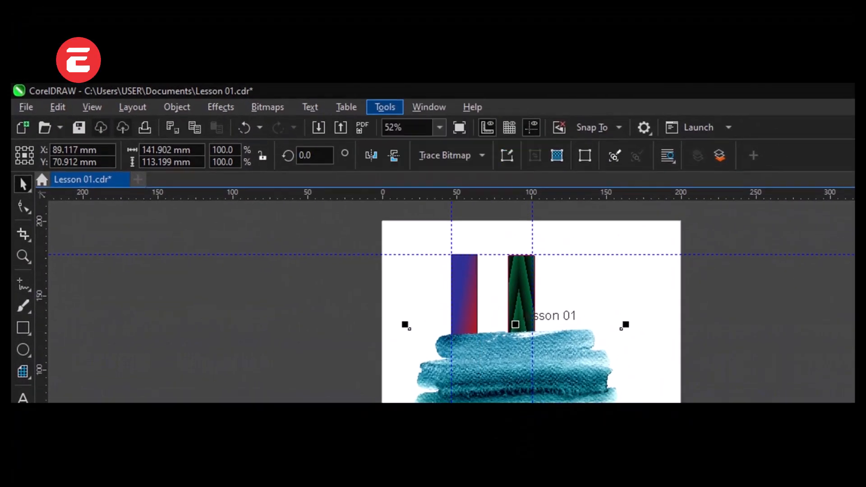
pyautogui.moveTo(333, 115)
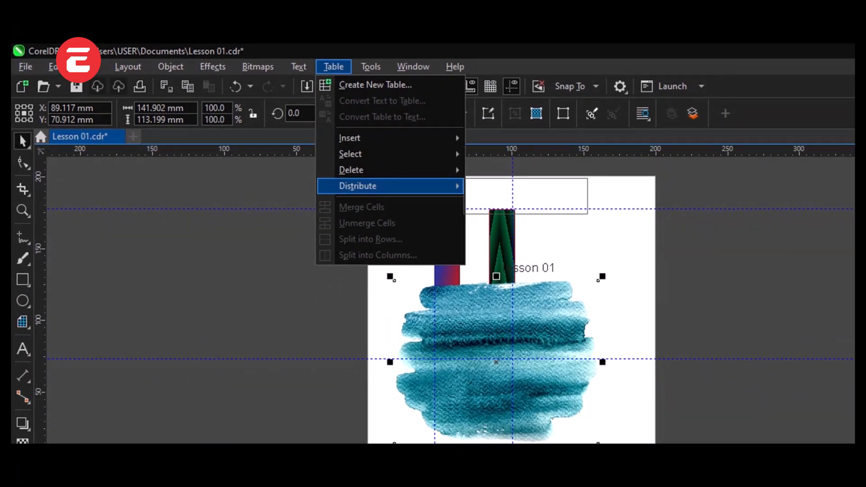
pyautogui.press('Escape')
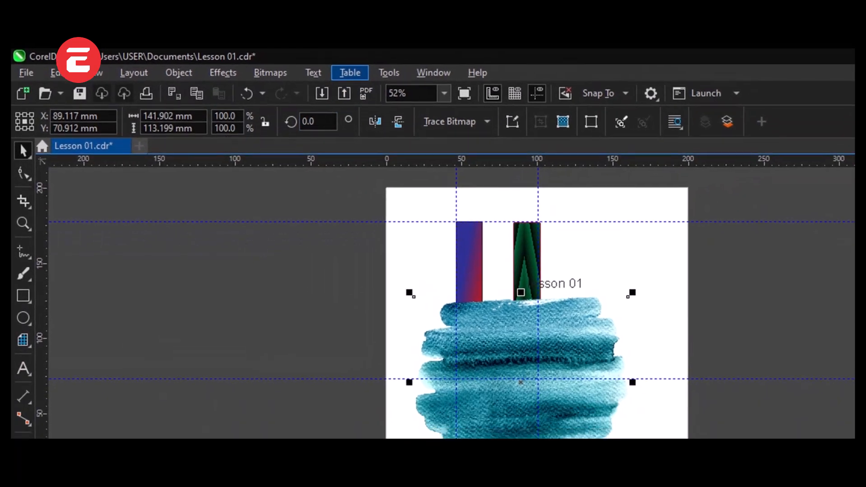
pyautogui.click(389, 72)
pyautogui.moveTo(434, 72)
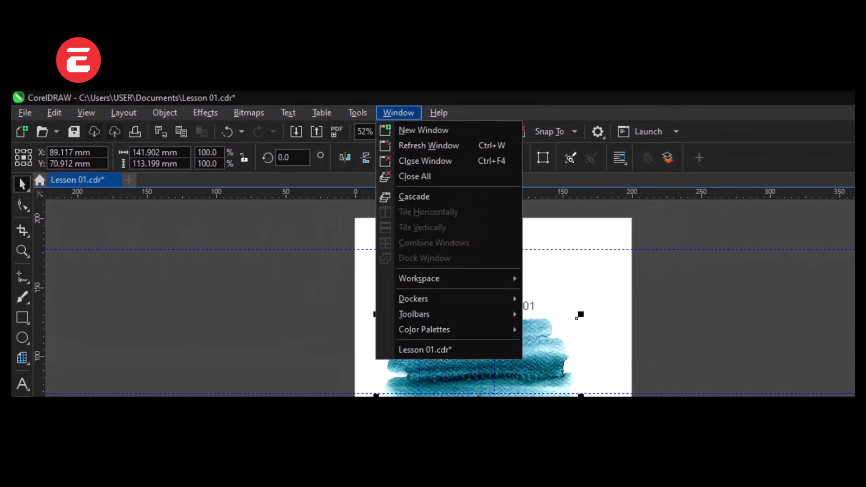
pyautogui.click(399, 112)
pyautogui.click(358, 113)
pyautogui.moveTo(377, 130)
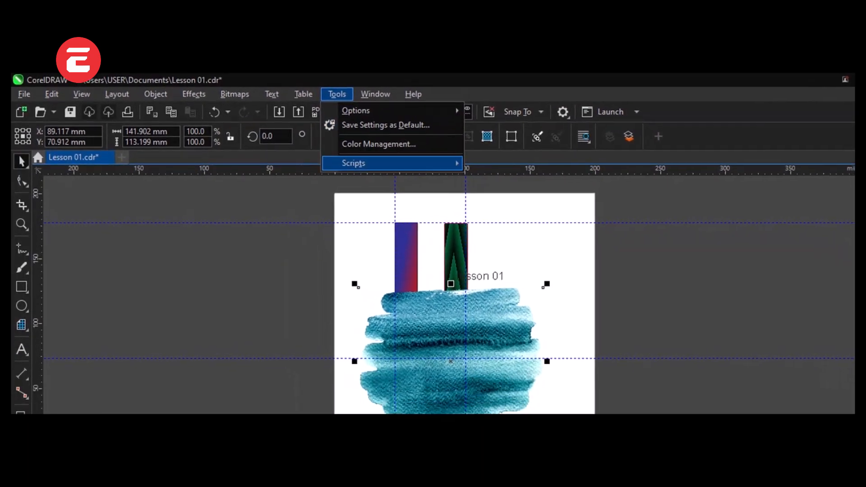
pyautogui.moveTo(370, 95)
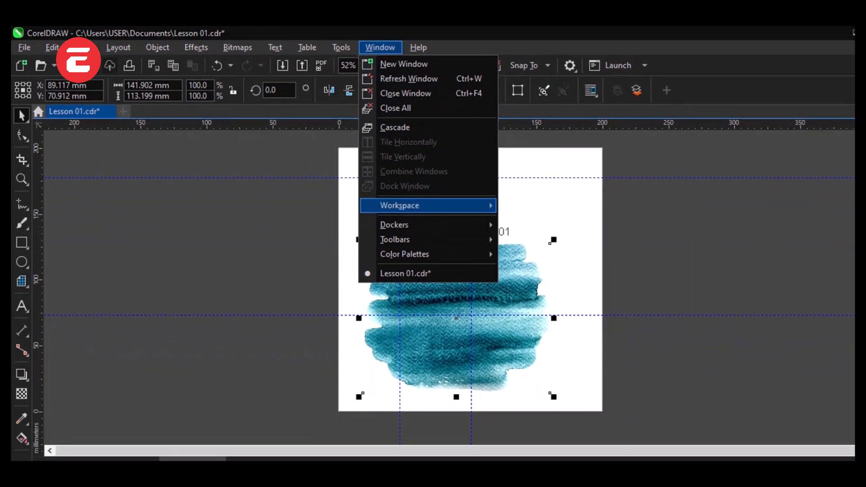
pyautogui.moveTo(415, 274)
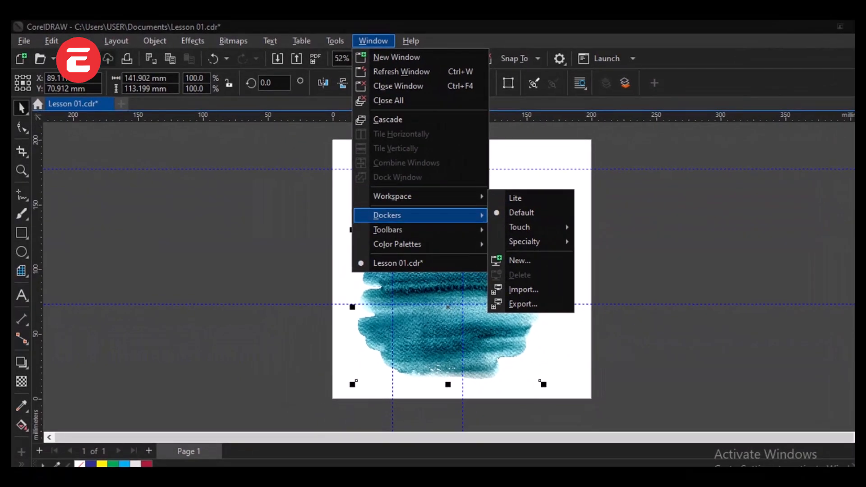
pyautogui.moveTo(405, 216)
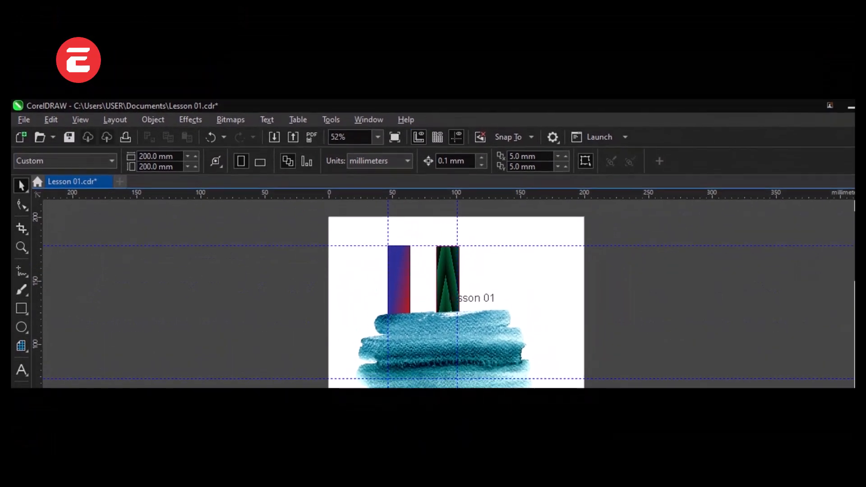
# Step: Save the changes to the Lesson 01.cdr document under its existing name
pyautogui.click(403, 70)
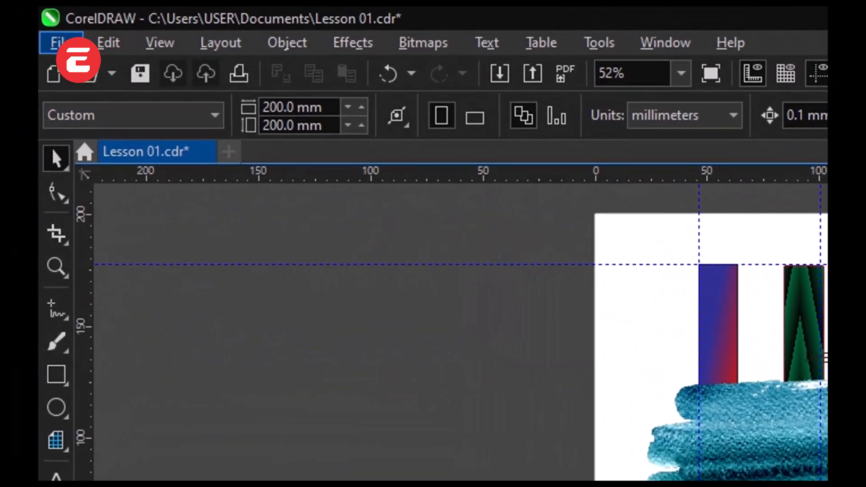
pyautogui.click(58, 43)
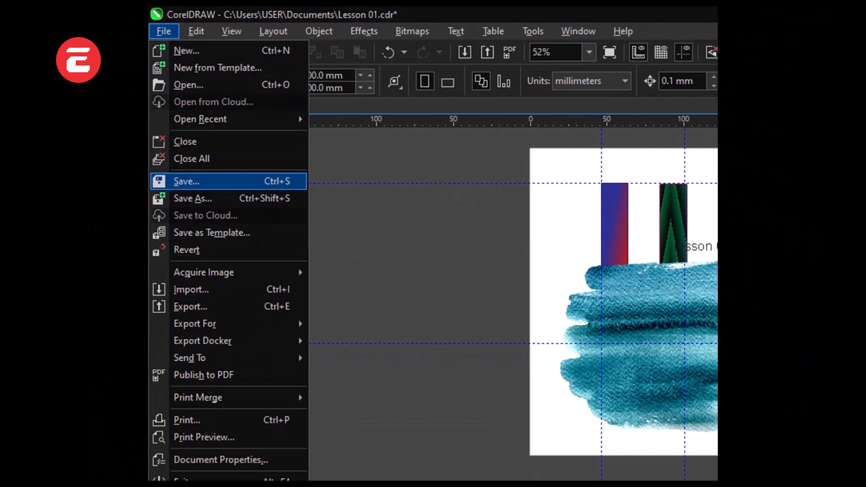
pyautogui.click(186, 181)
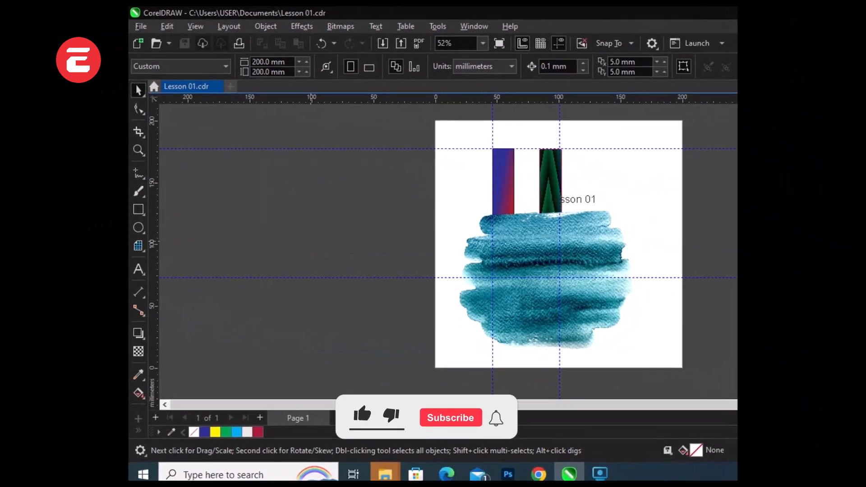